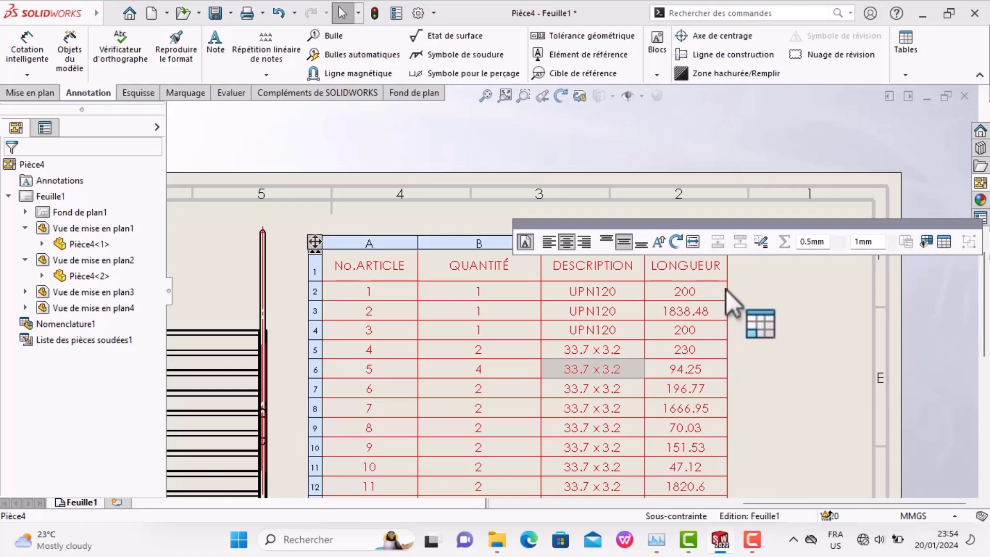
# Insert an empty column to the right of the cut-list table's LONGUEUR column
pyautogui.rightClick(725, 288)
pyautogui.press('Escape')
pyautogui.rightClick(713, 274)
pyautogui.moveTo(750, 246)
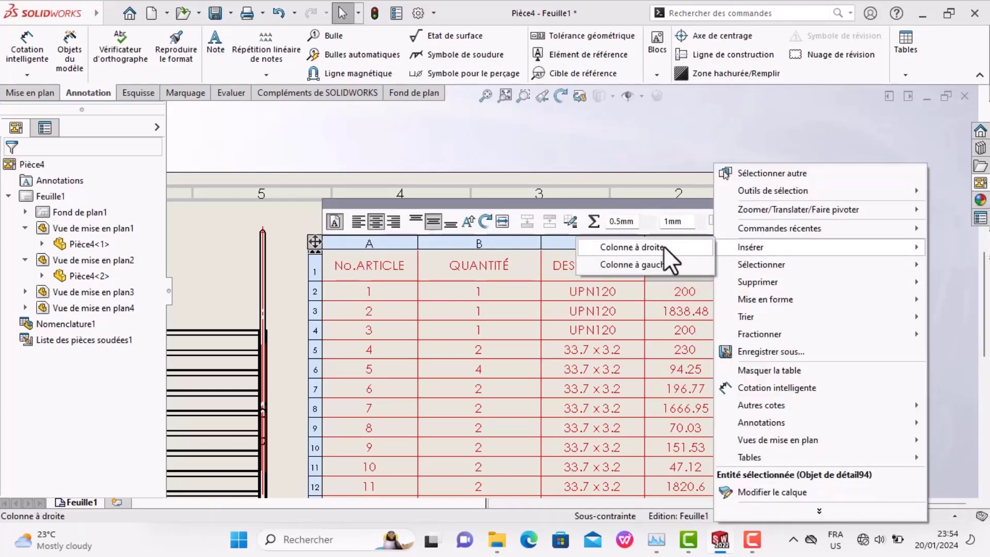
pyautogui.click(663, 246)
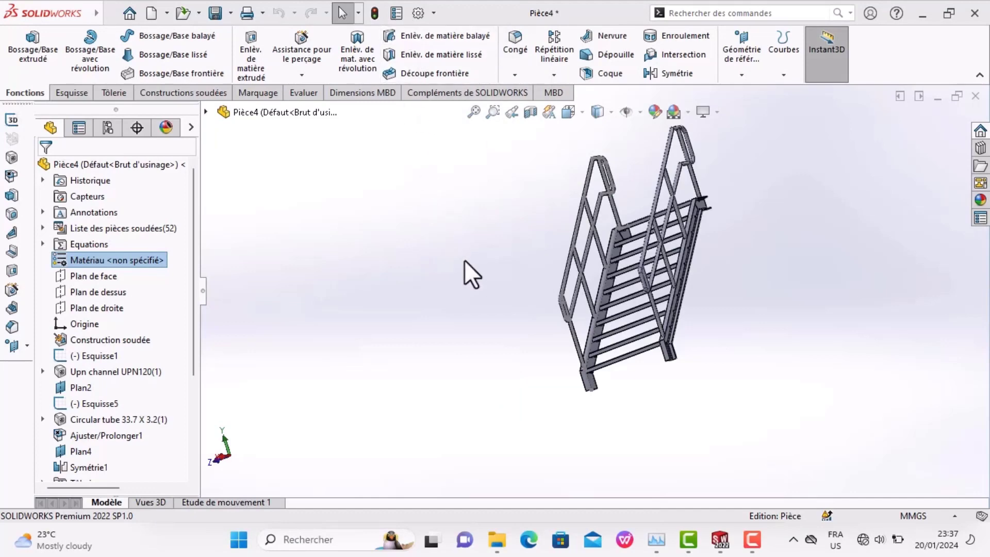
# Add two custom properties named Masse and Matériau in the part's file properties
pyautogui.moveTo(464, 260)
pyautogui.mouseDown(button='middle')
pyautogui.moveTo(608, 249)
pyautogui.moveTo(533, 270)
pyautogui.moveTo(553, 309)
pyautogui.moveTo(572, 303)
pyautogui.moveTo(546, 316)
pyautogui.moveTo(689, 304)
pyautogui.moveTo(666, 376)
pyautogui.moveTo(549, 298)
pyautogui.moveTo(584, 308)
pyautogui.mouseUp(button='middle')
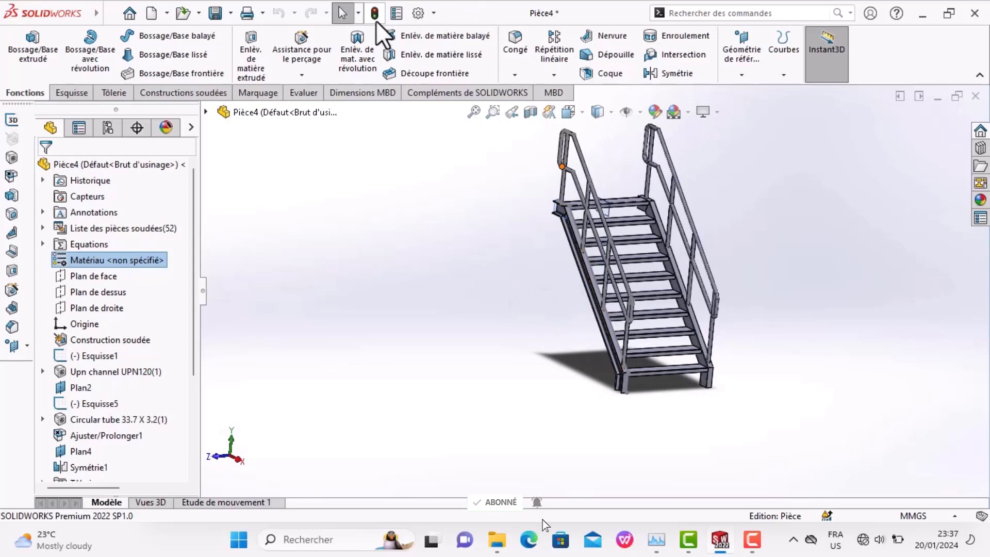
pyautogui.click(396, 14)
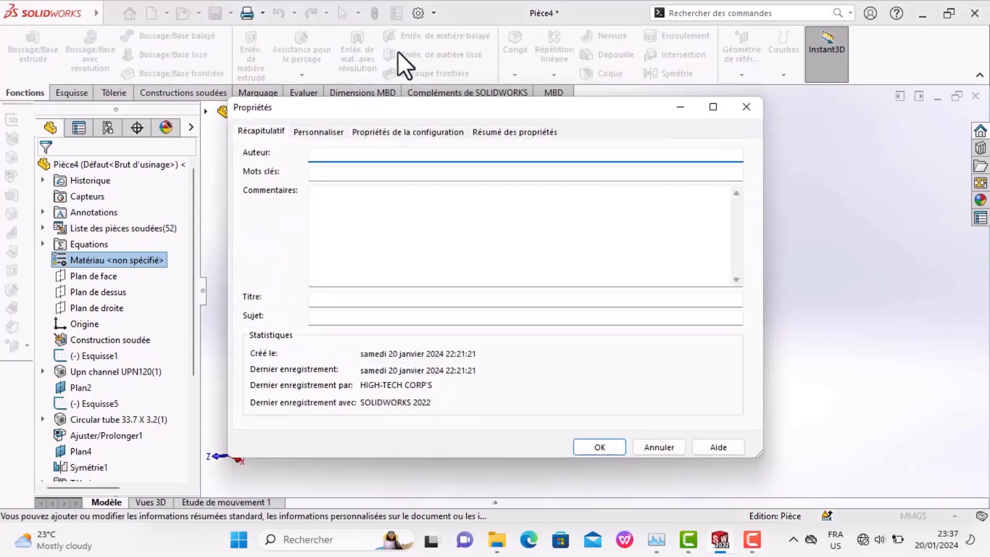
pyautogui.click(312, 132)
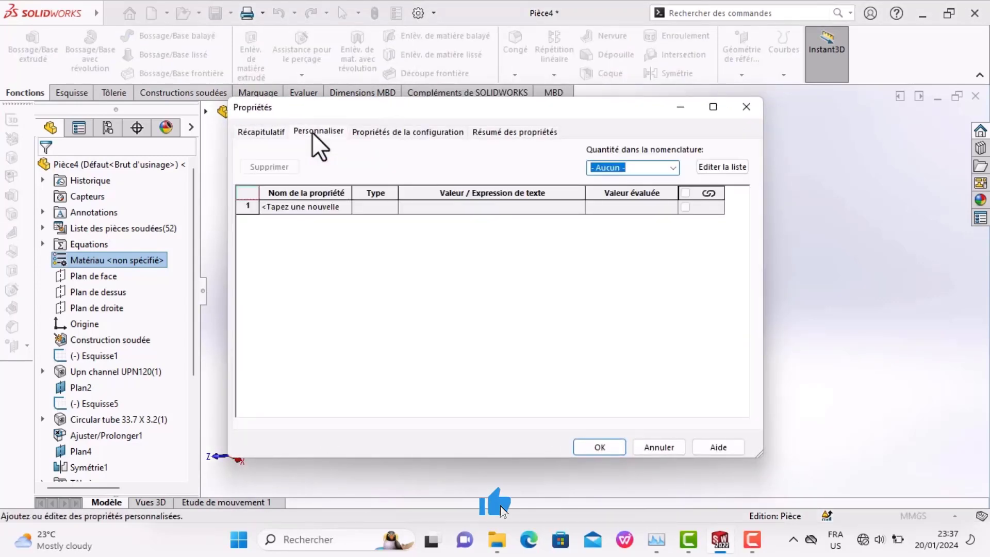
pyautogui.click(289, 204)
pyautogui.click(346, 206)
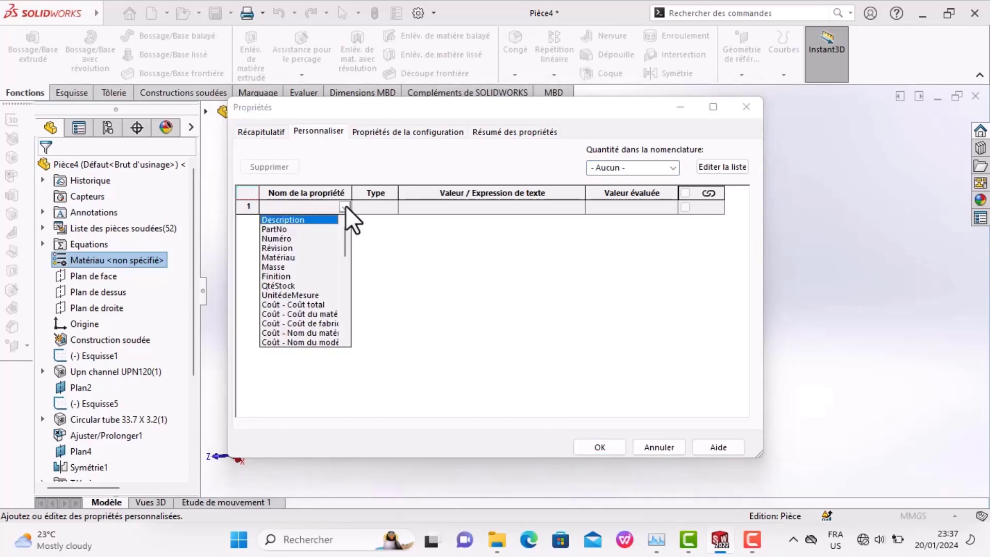
pyautogui.click(273, 267)
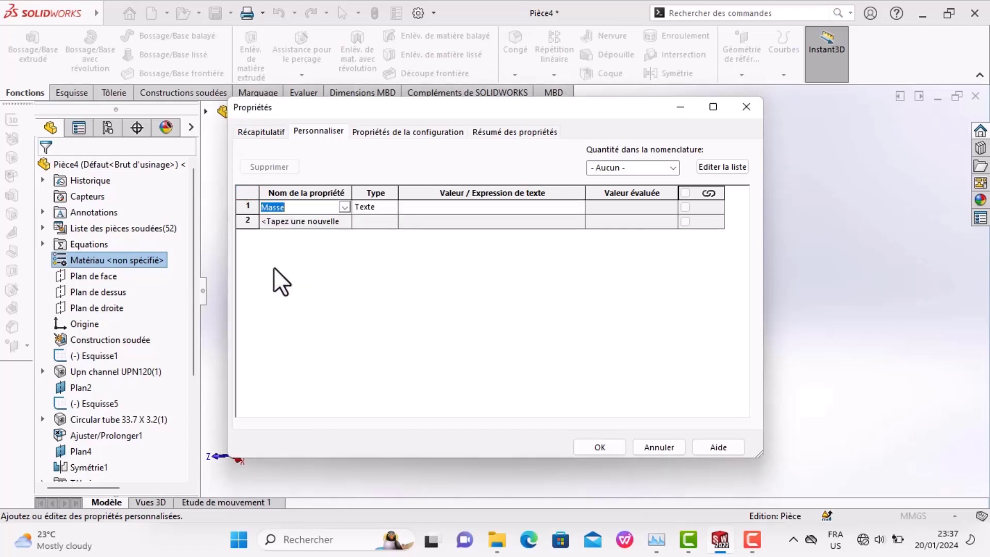
pyautogui.click(327, 221)
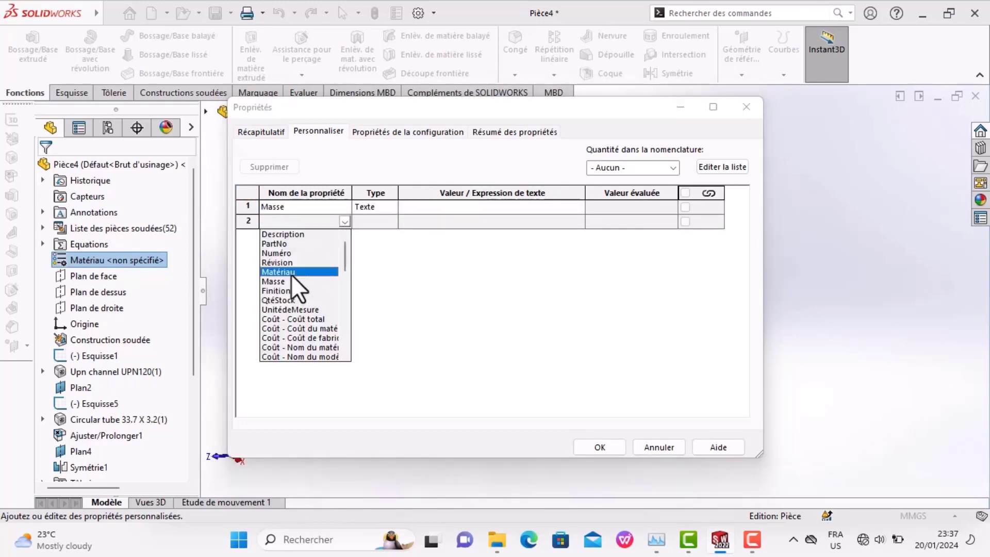
pyautogui.click(290, 273)
# Link Masse to the part's mass and Matériau to its material, then confirm
pyautogui.click(424, 208)
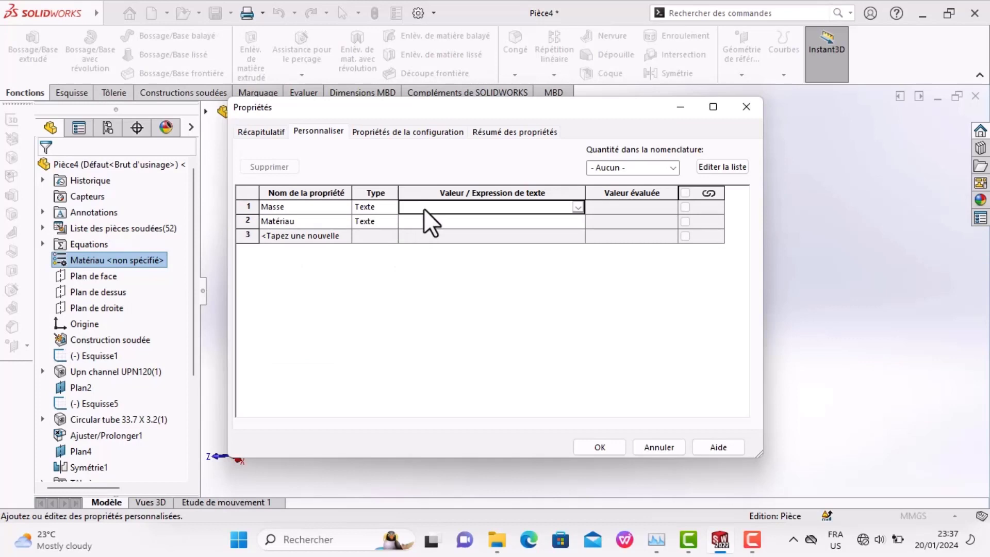
pyautogui.click(577, 207)
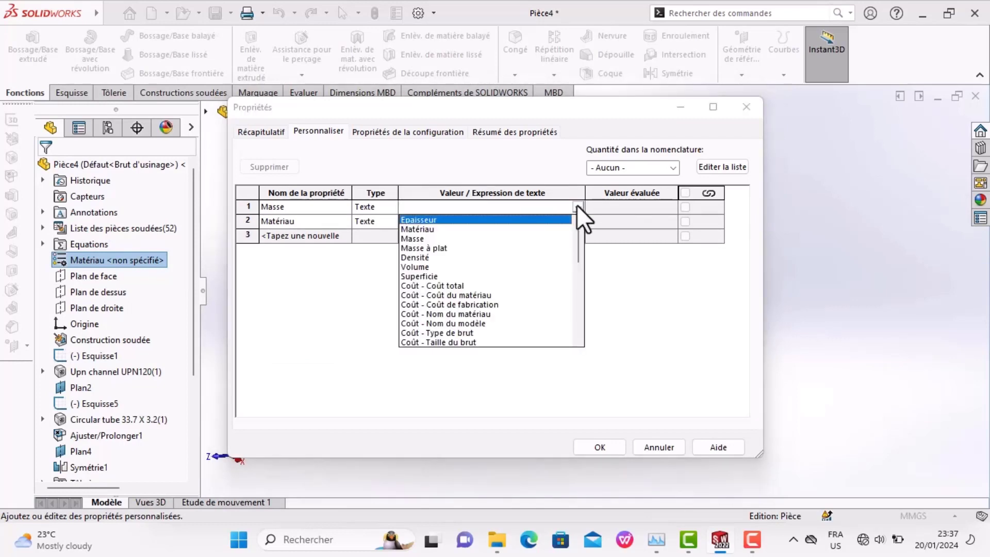
pyautogui.click(414, 240)
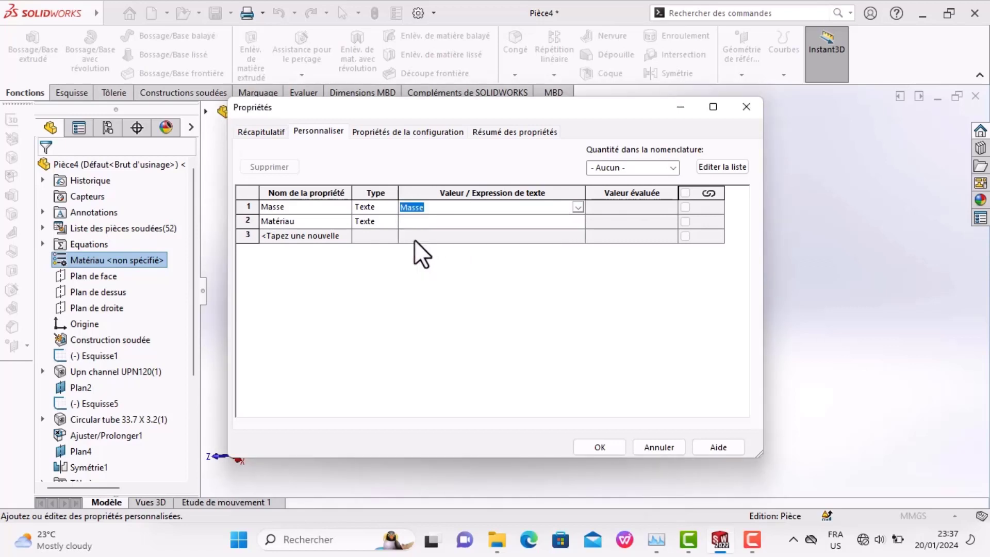
pyautogui.click(441, 221)
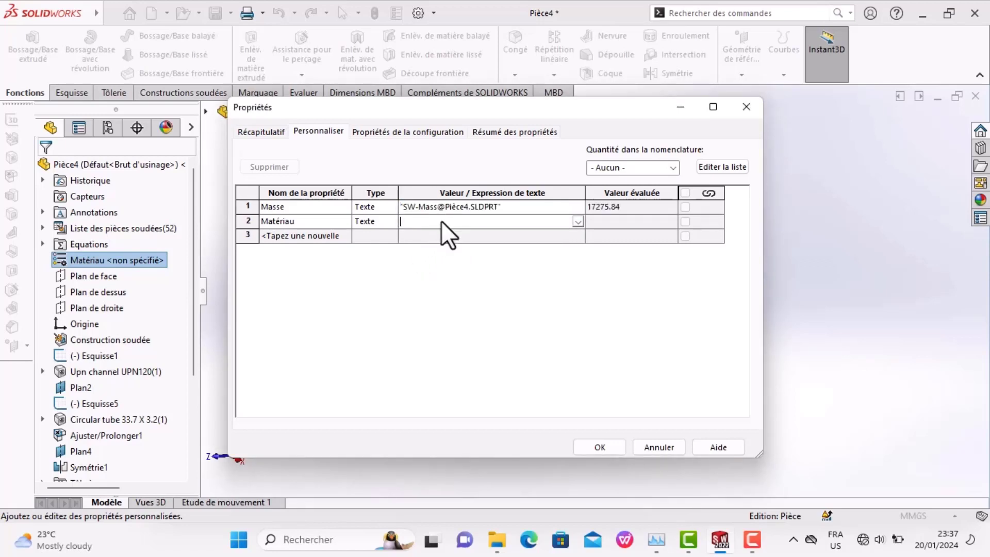
pyautogui.click(578, 222)
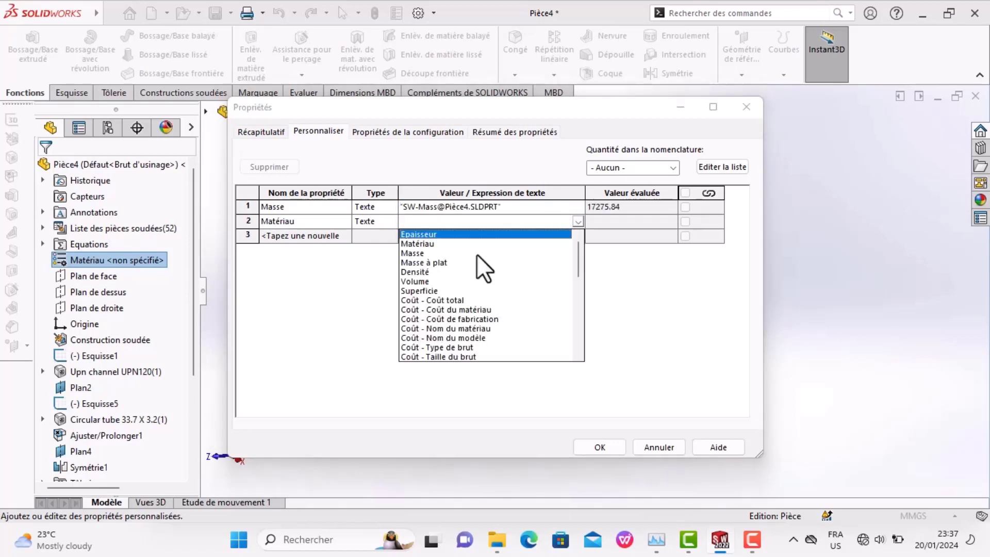
pyautogui.click(416, 244)
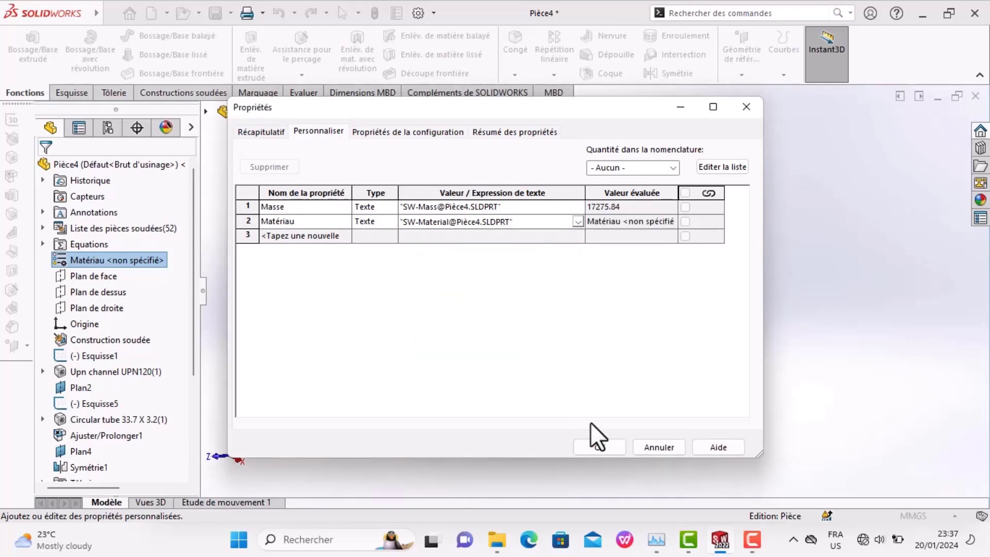
pyautogui.click(596, 447)
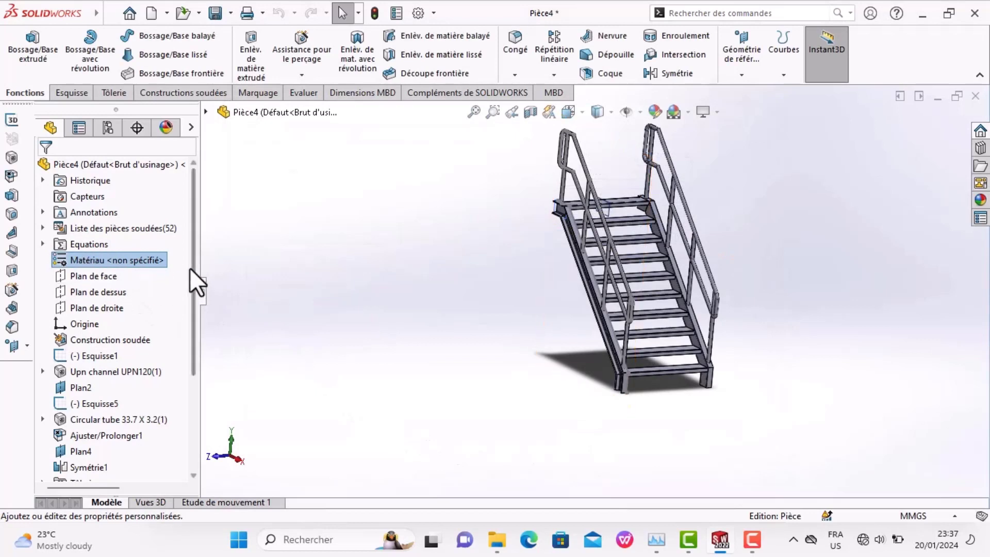
# Assign Acier allié inoxydable as the staircase part's material
pyautogui.rightClick(110, 261)
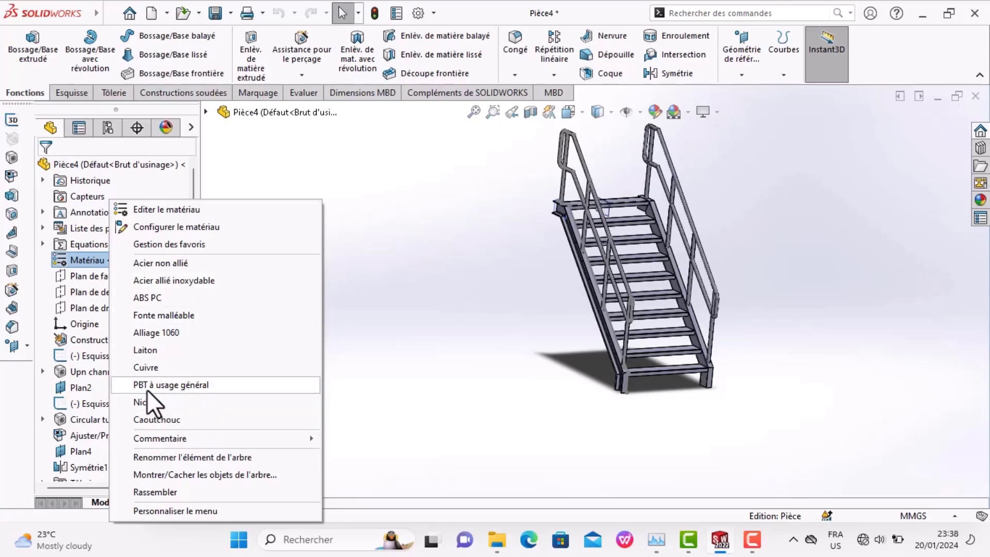
pyautogui.click(166, 281)
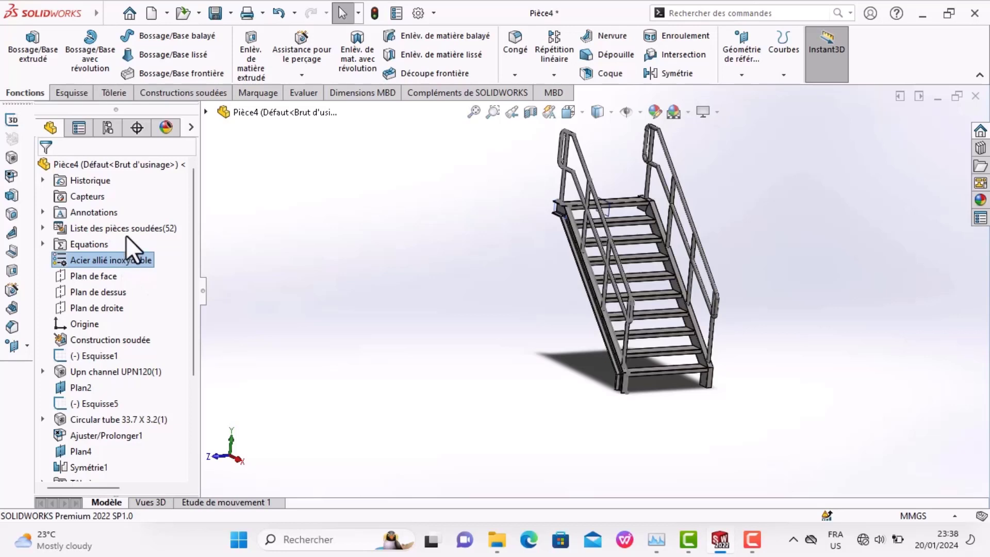
pyautogui.click(169, 16)
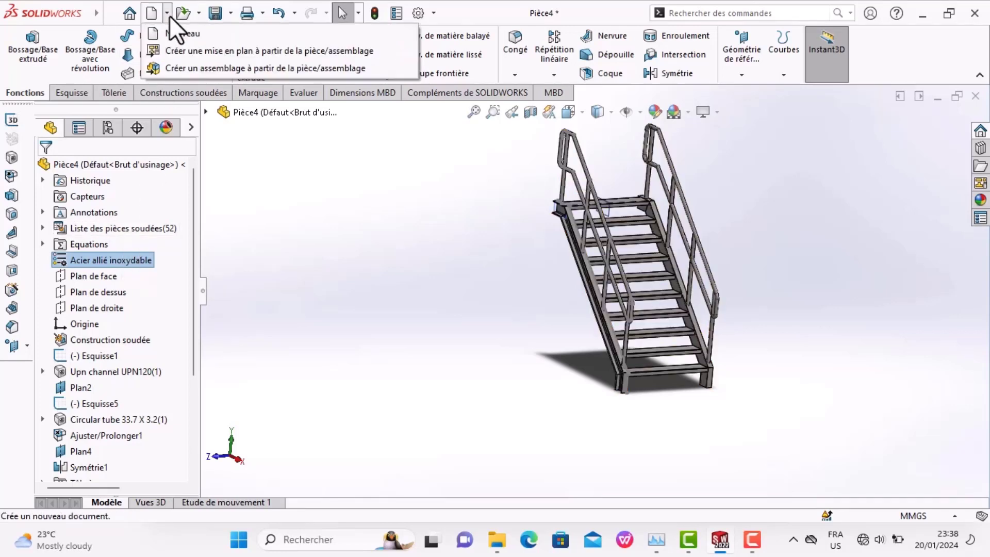
# Save the part as Pièce4 on the desktop and start an A3 (ISO) drawing of it
pyautogui.click(178, 49)
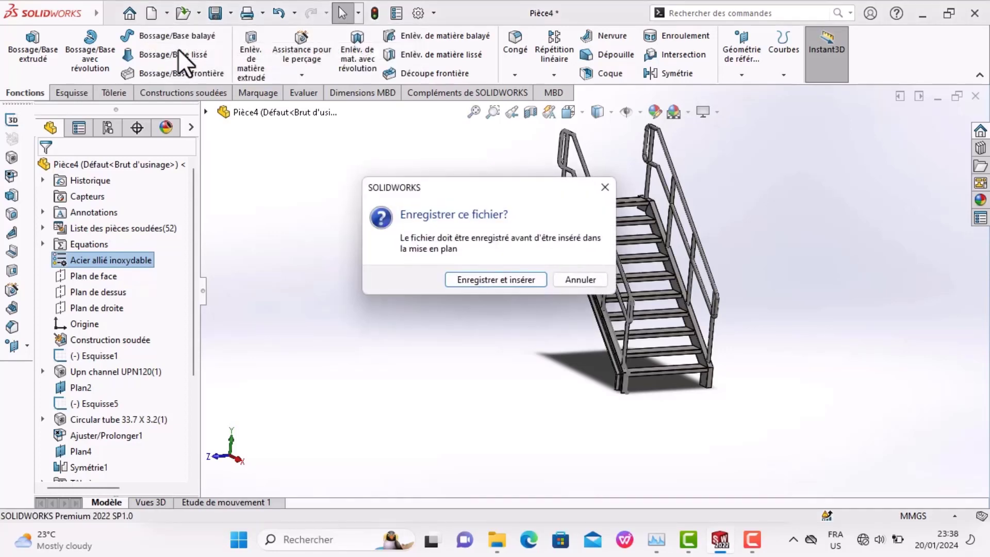
pyautogui.click(487, 279)
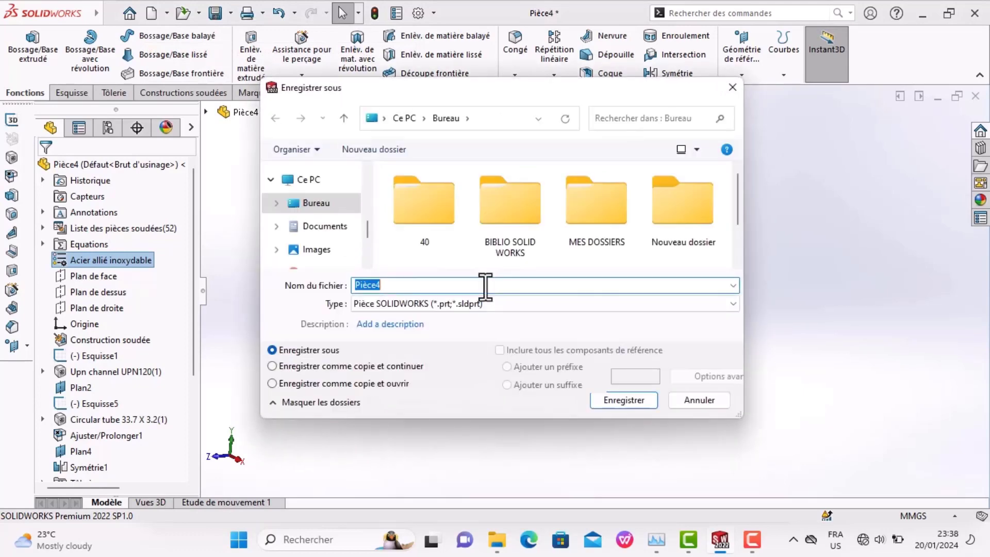
pyautogui.click(316, 208)
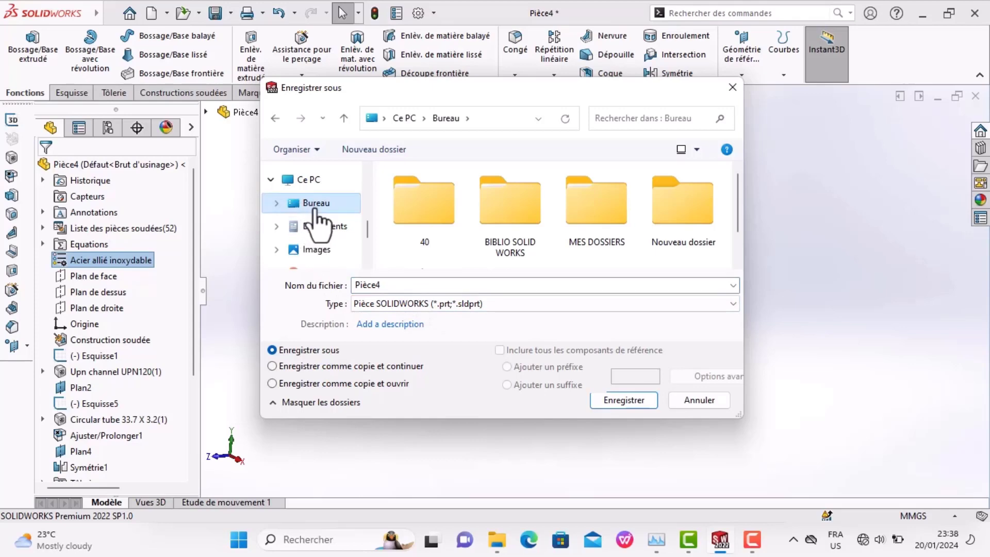
pyautogui.click(637, 404)
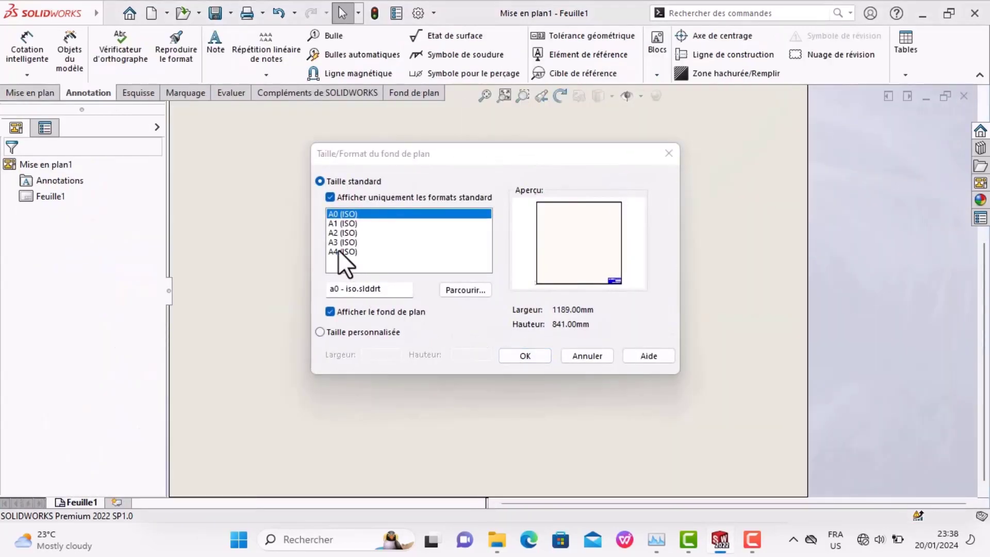
pyautogui.click(335, 242)
pyautogui.click(523, 354)
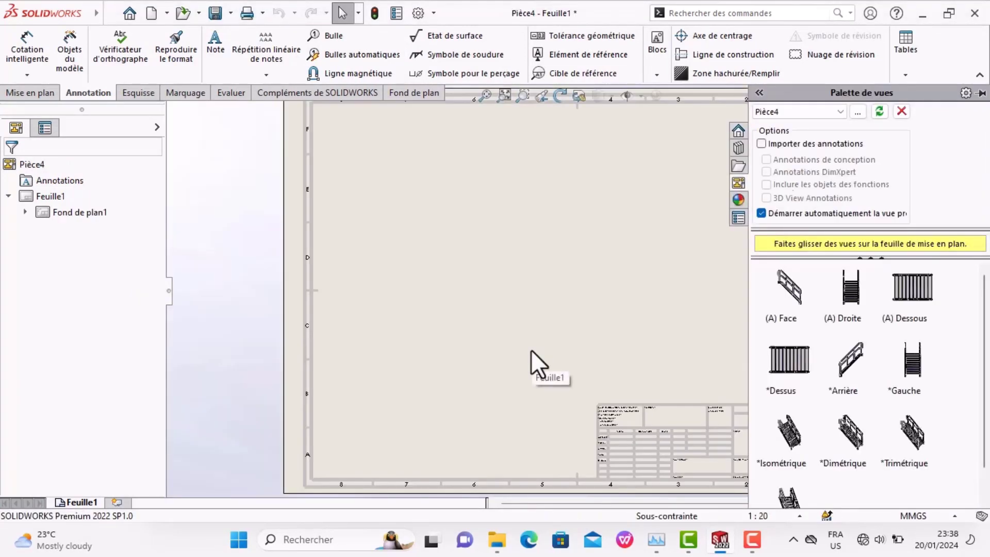
pyautogui.scroll(3, 540, 376)
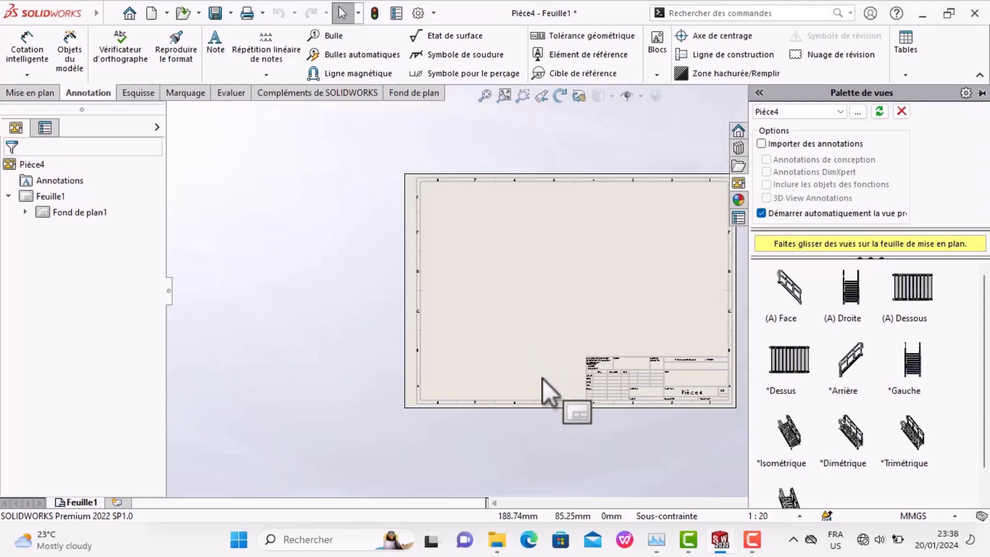
pyautogui.scroll(2, 612, 344)
pyautogui.scroll(-2, 645, 293)
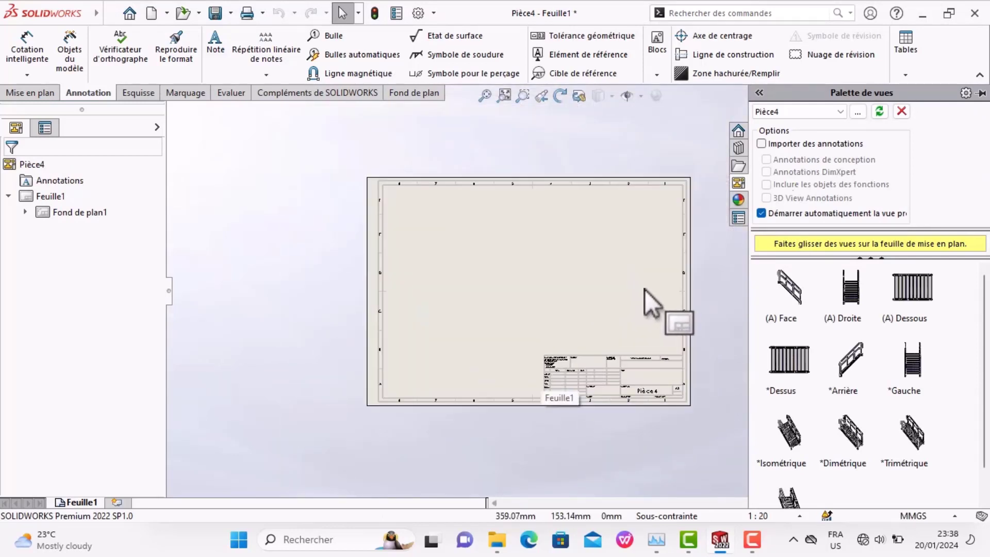
pyautogui.scroll(1, 645, 289)
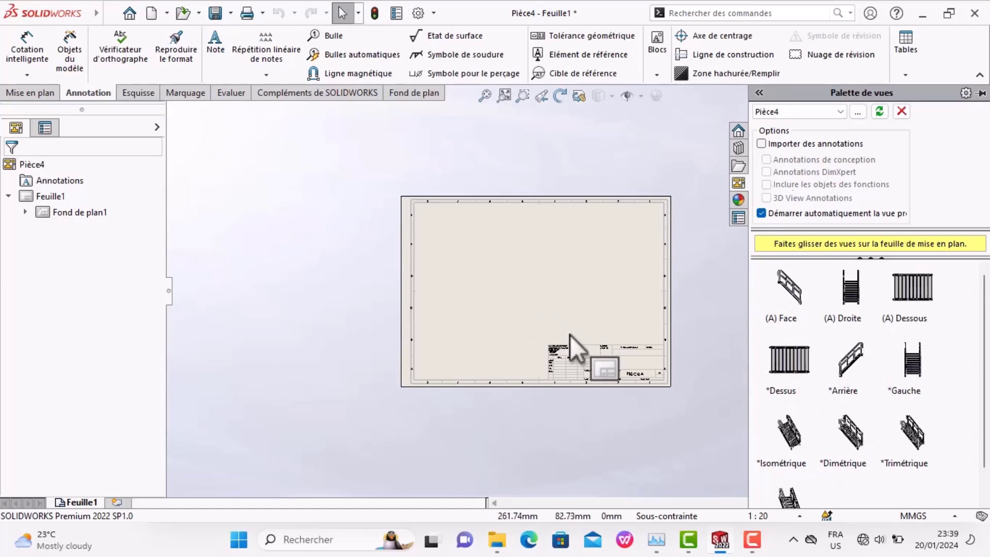
pyautogui.scroll(-1, 611, 348)
pyautogui.scroll(-3, 619, 348)
pyautogui.scroll(-1, 619, 348)
pyautogui.scroll(-2, 613, 340)
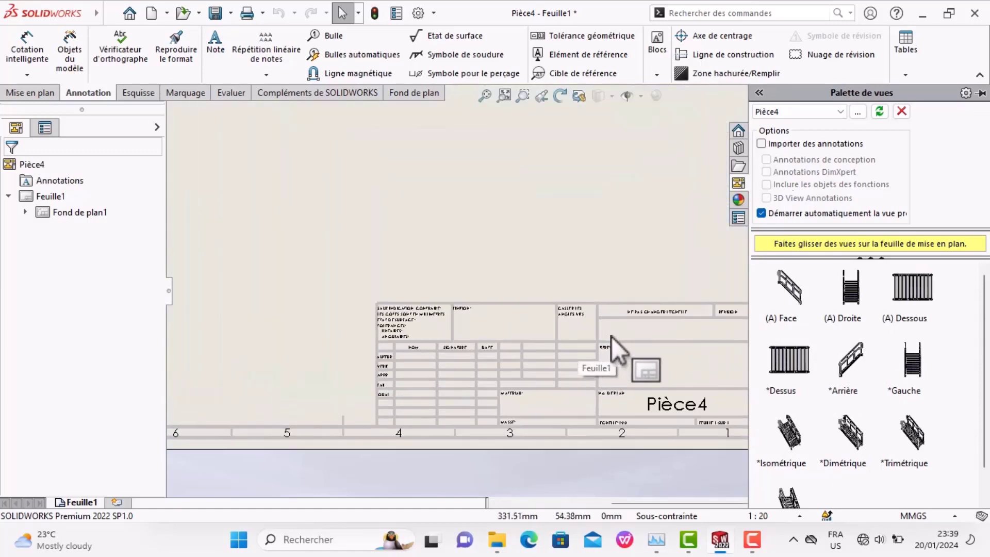
pyautogui.scroll(-1, 615, 356)
pyautogui.scroll(-1, 649, 351)
pyautogui.scroll(-1, 662, 392)
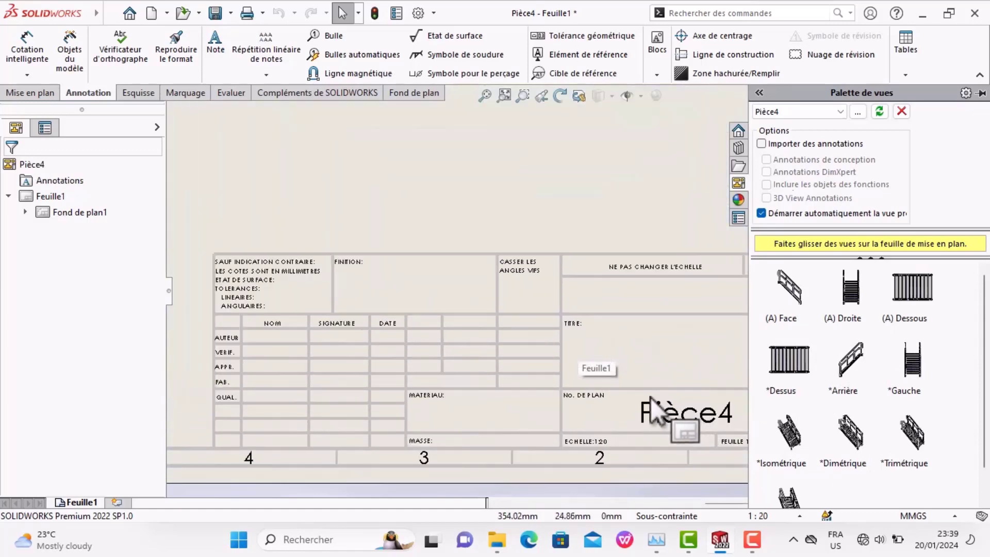
pyautogui.scroll(-1, 655, 406)
pyautogui.scroll(-1, 639, 402)
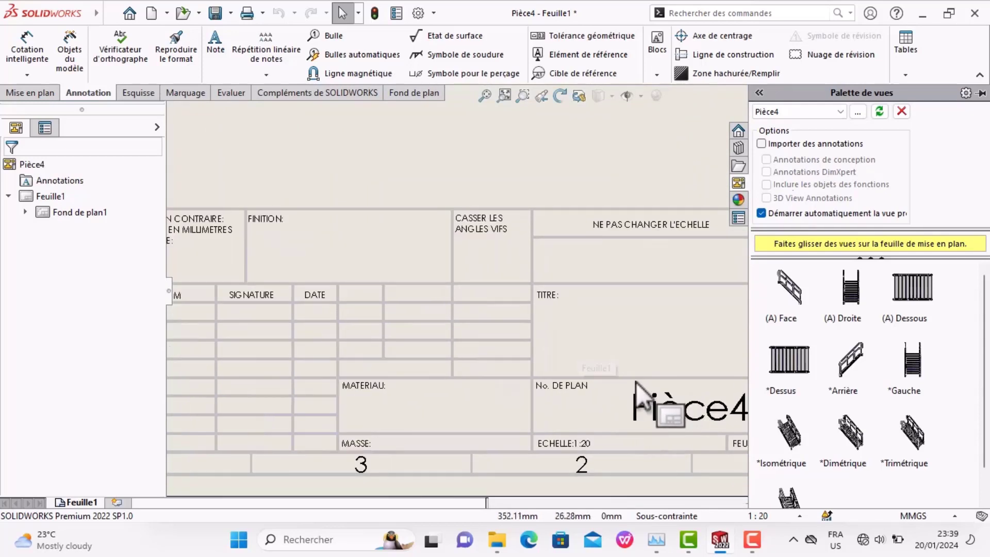
pyautogui.scroll(-1, 572, 409)
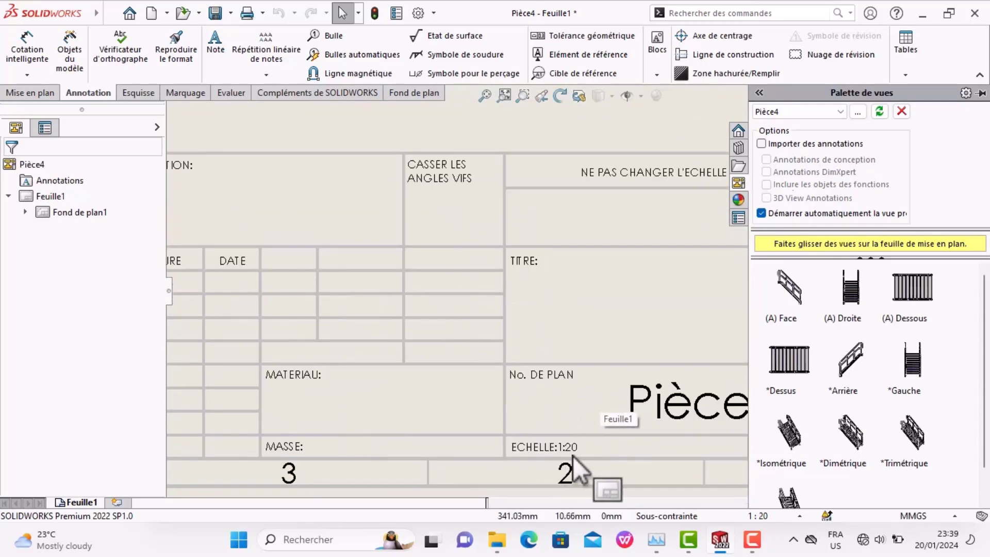
pyautogui.scroll(1, 571, 456)
pyautogui.scroll(1, 662, 407)
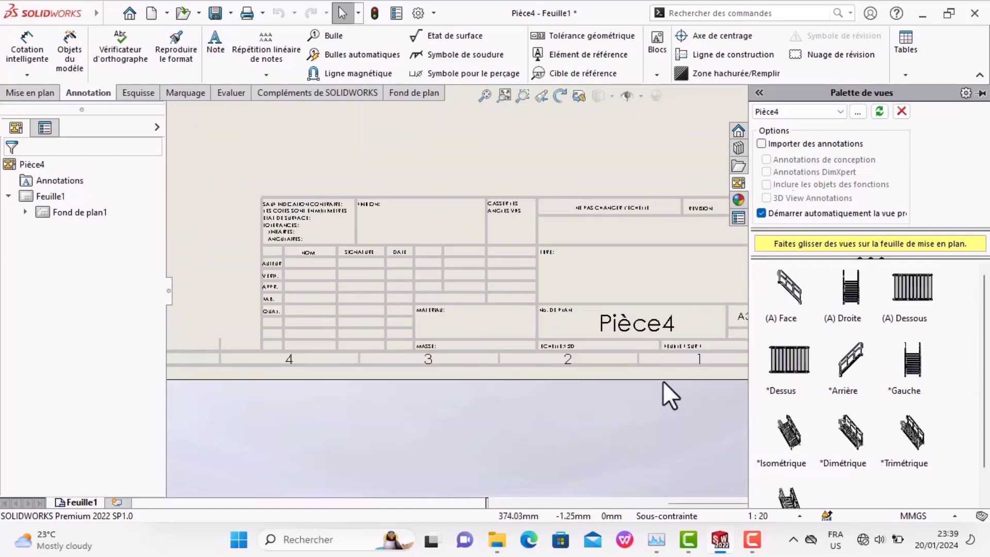
pyautogui.scroll(1, 621, 299)
pyautogui.scroll(-1, 630, 247)
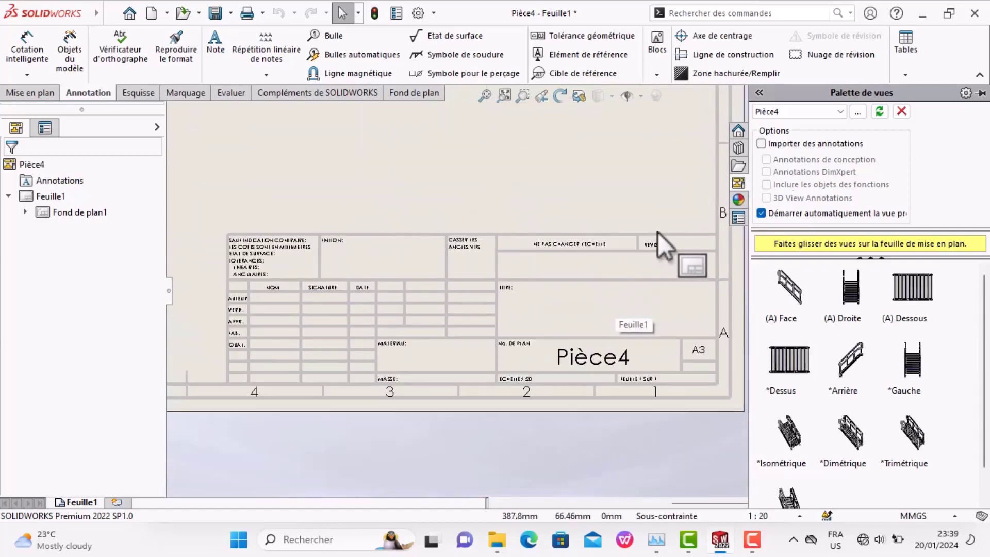
pyautogui.scroll(-1, 657, 242)
pyautogui.scroll(-1, 655, 252)
pyautogui.scroll(1, 644, 268)
pyautogui.scroll(1, 603, 294)
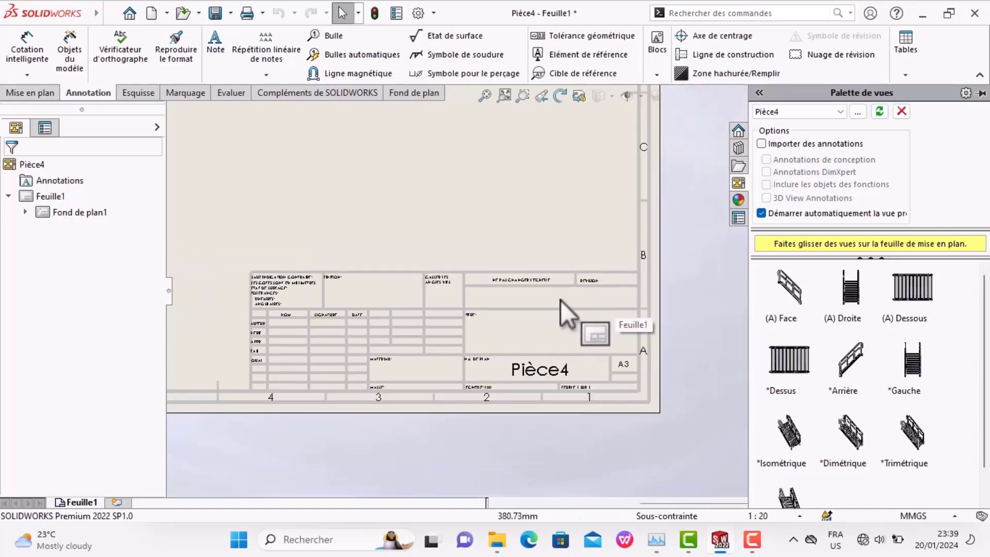
pyautogui.scroll(1, 516, 312)
pyautogui.scroll(1, 433, 316)
pyautogui.scroll(-1, 464, 305)
pyautogui.scroll(-1, 516, 297)
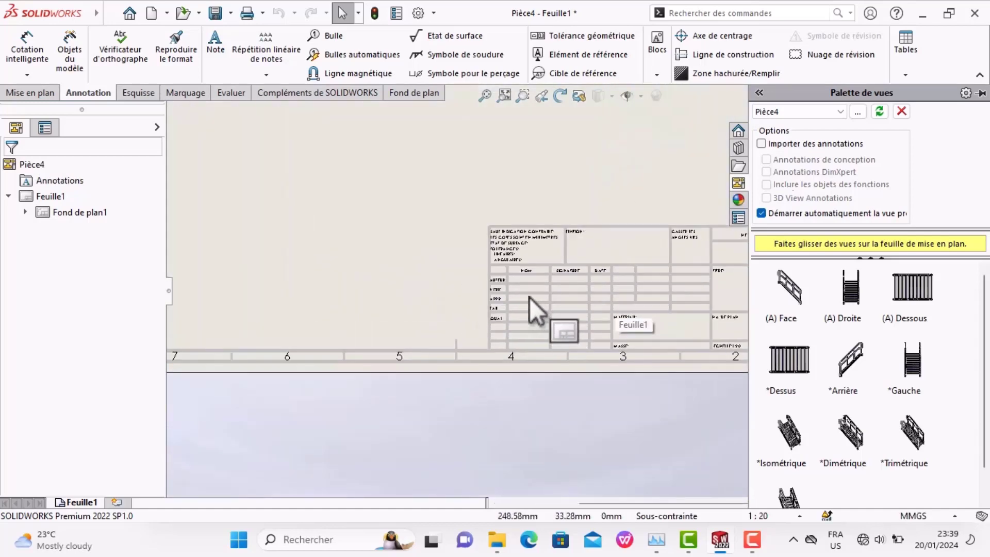
pyautogui.scroll(-2, 510, 289)
pyautogui.scroll(-1, 503, 285)
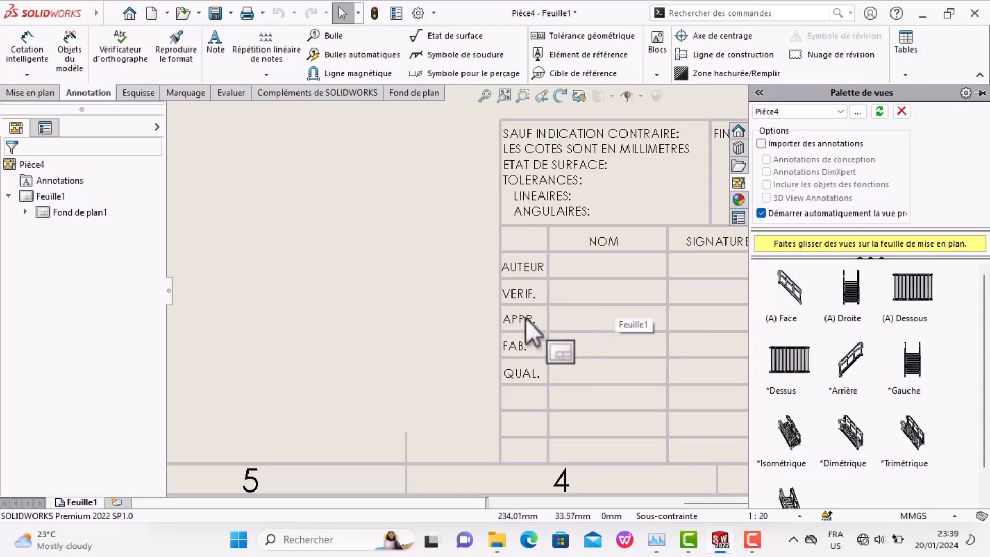
pyautogui.scroll(1, 577, 325)
pyautogui.scroll(1, 614, 320)
pyautogui.scroll(1, 645, 301)
pyautogui.scroll(-1, 665, 304)
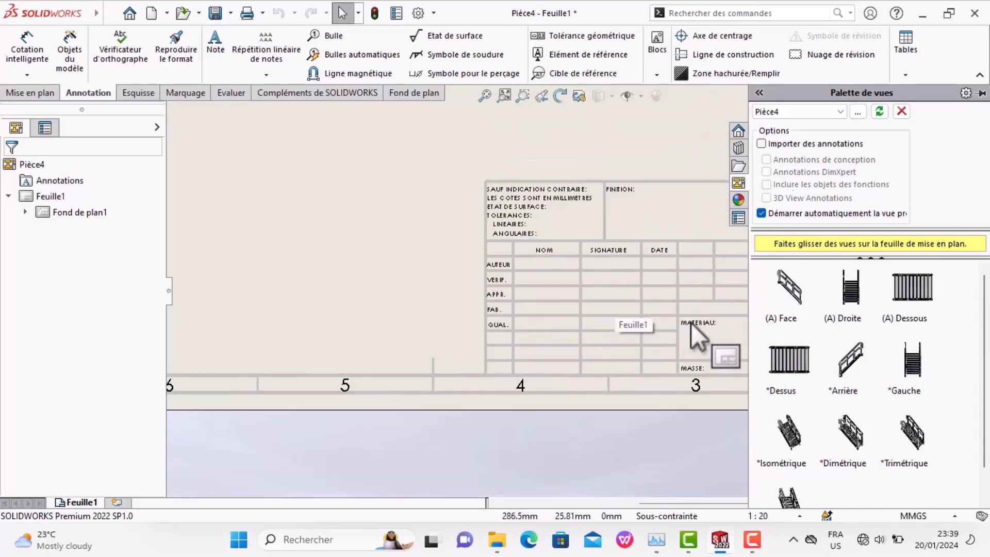
pyautogui.scroll(1, 665, 304)
pyautogui.scroll(-1, 598, 294)
pyautogui.scroll(-3, 591, 289)
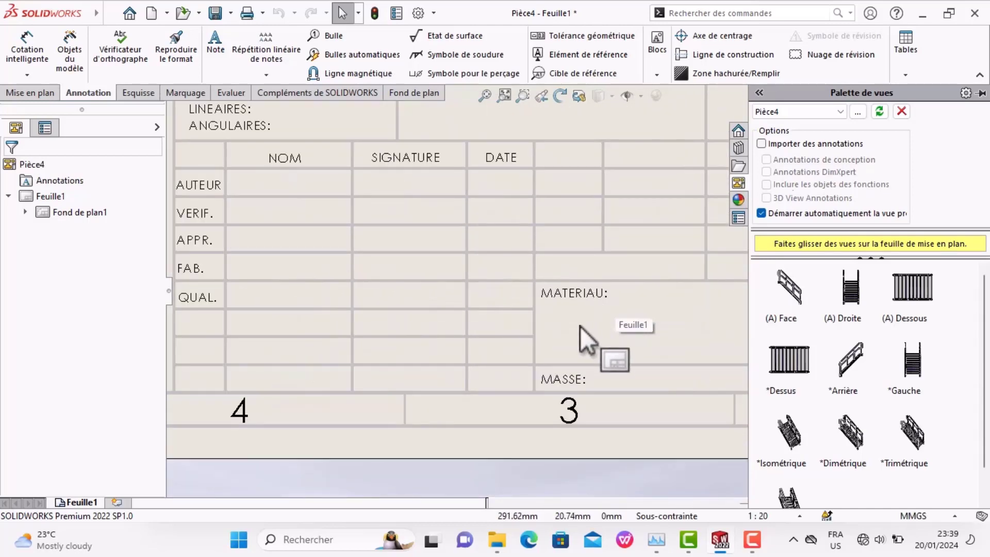
pyautogui.scroll(1, 577, 382)
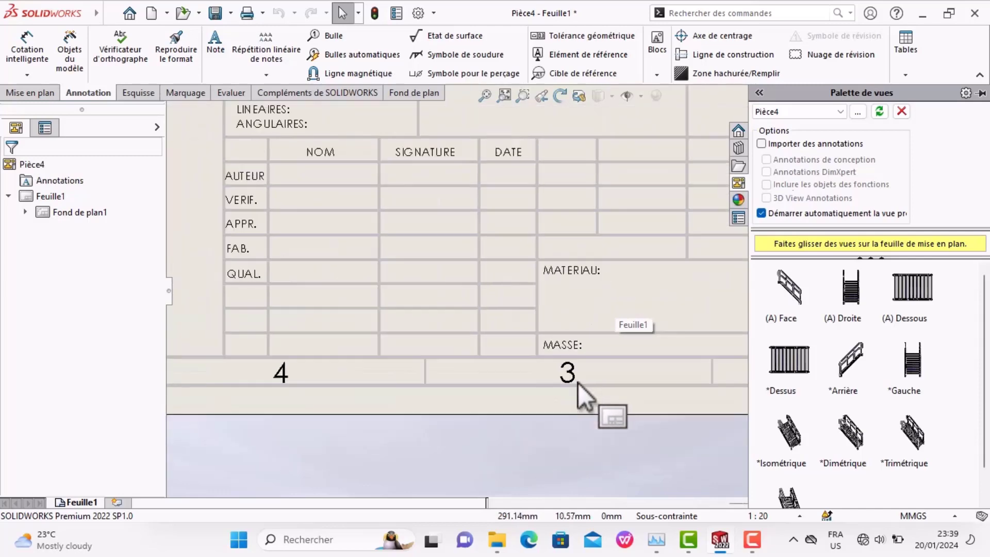
pyautogui.scroll(2, 578, 381)
pyautogui.scroll(1, 581, 368)
pyautogui.scroll(1, 592, 308)
pyautogui.scroll(1, 592, 307)
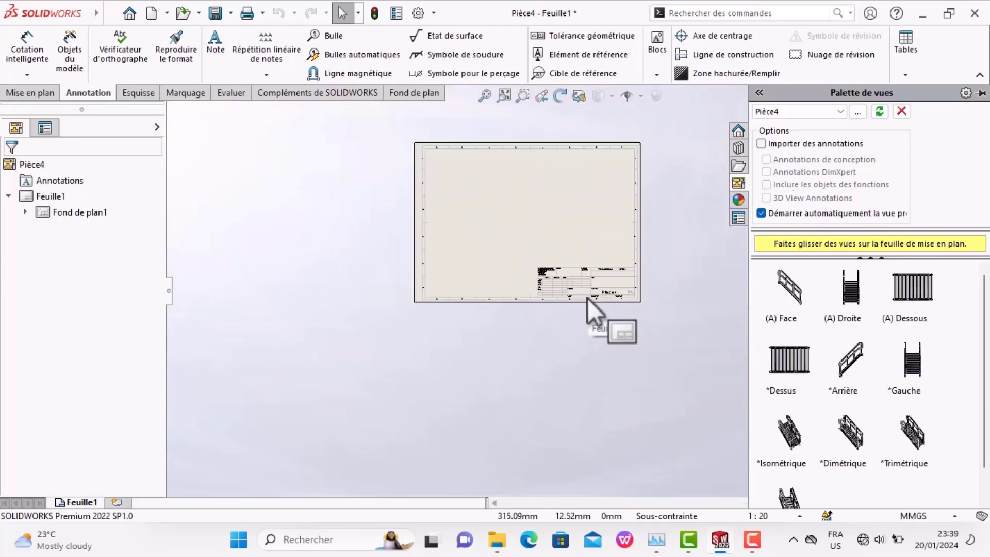
pyautogui.scroll(-1, 583, 191)
pyautogui.scroll(-1, 583, 190)
pyautogui.scroll(-2, 581, 196)
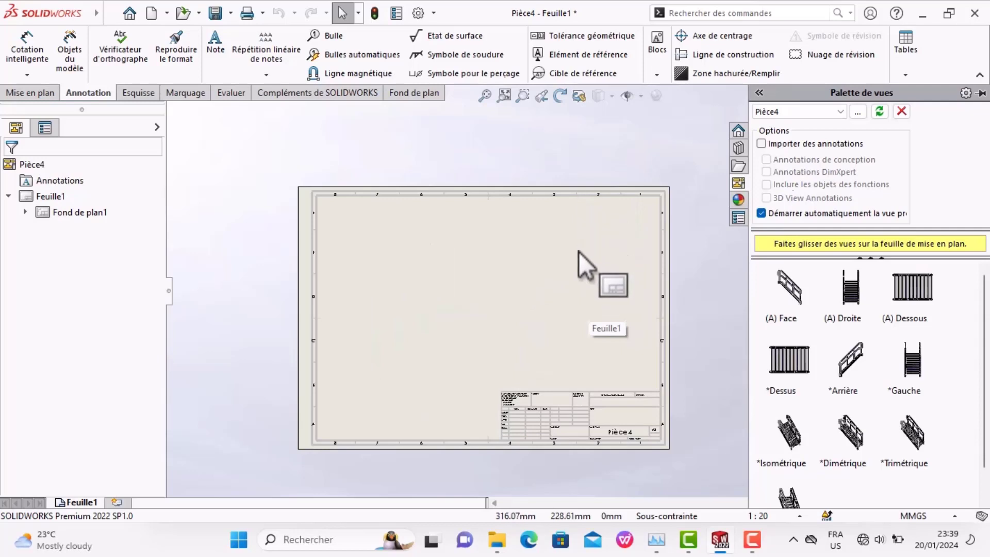
pyautogui.scroll(2, 578, 268)
pyautogui.scroll(-1, 576, 274)
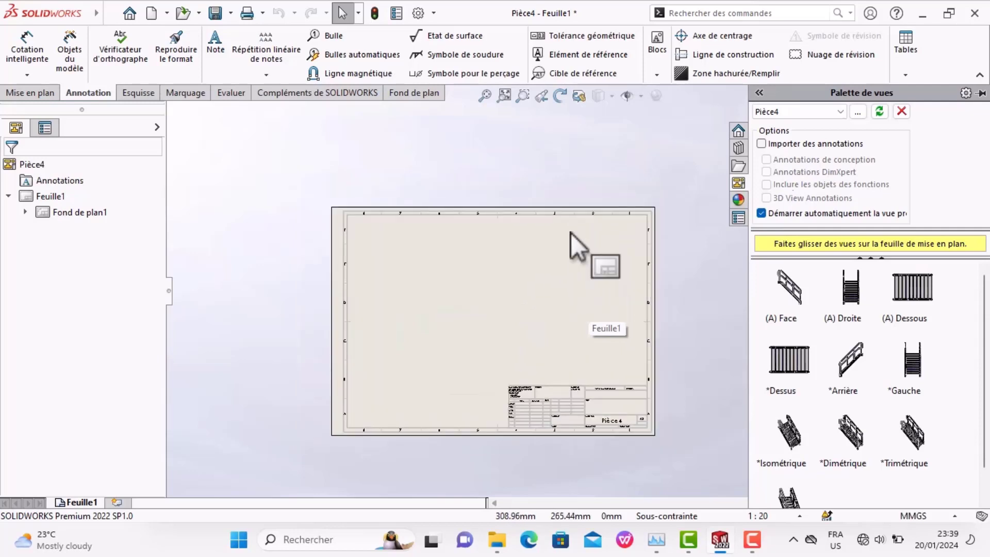
# Add a light-blue COTATION ET ANNOTATION layer to the drawing
pyautogui.rightClick(474, 273)
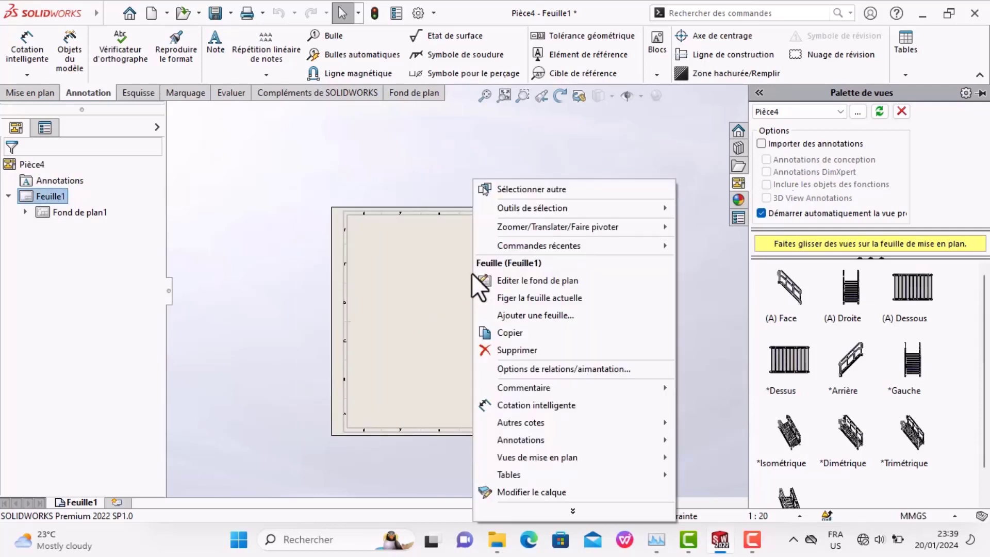
pyautogui.click(527, 495)
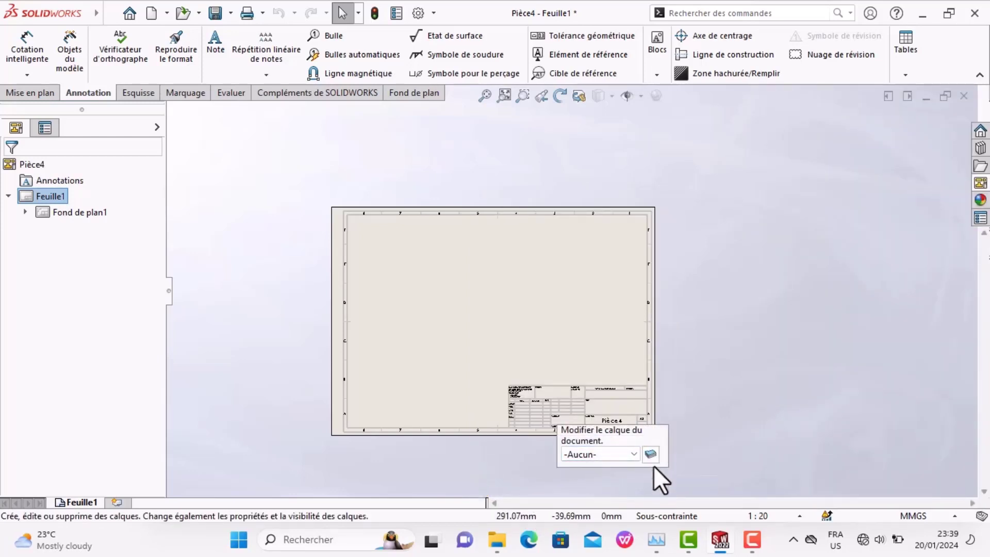
pyautogui.click(651, 452)
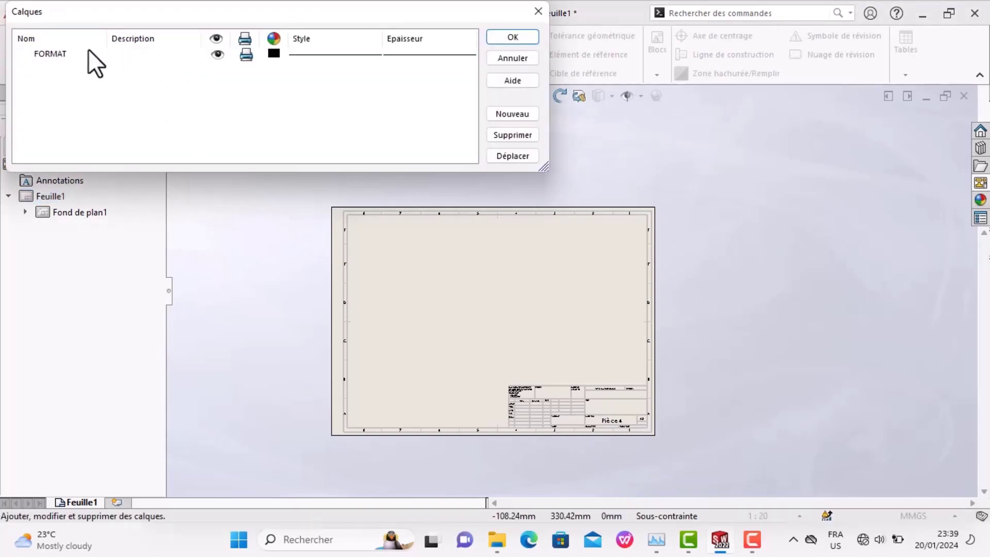
pyautogui.click(517, 113)
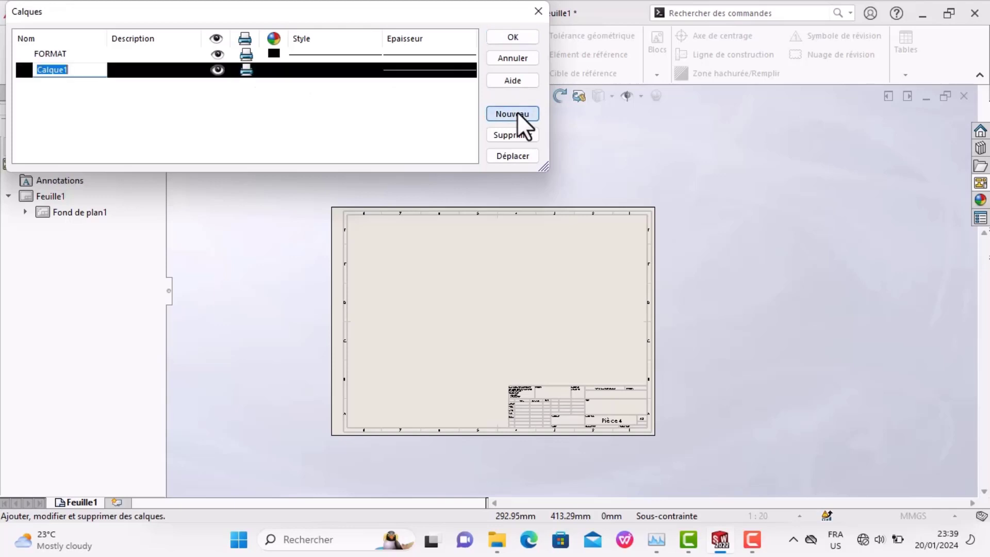
pyautogui.write('c')
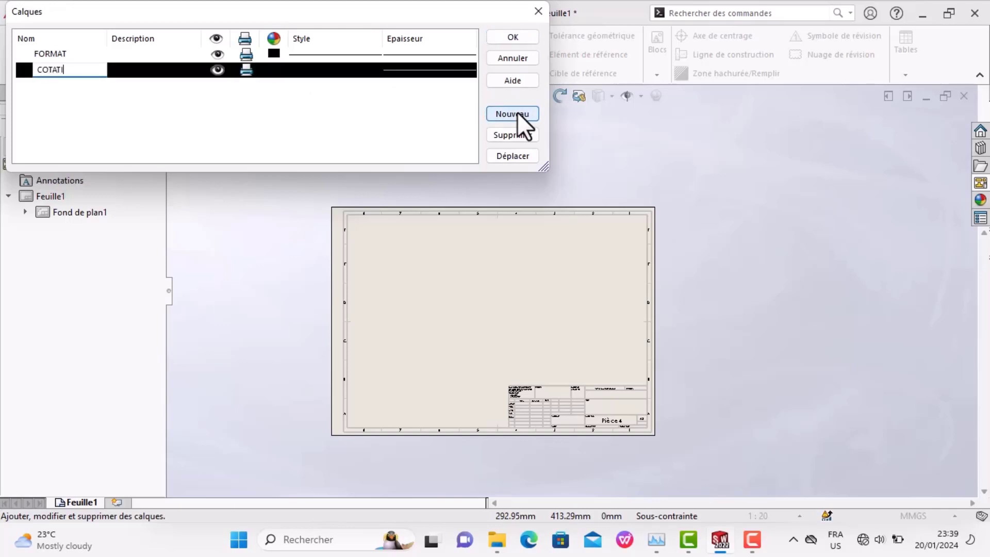
pyautogui.write('N ET A')
pyautogui.write('NN')
pyautogui.click(269, 69)
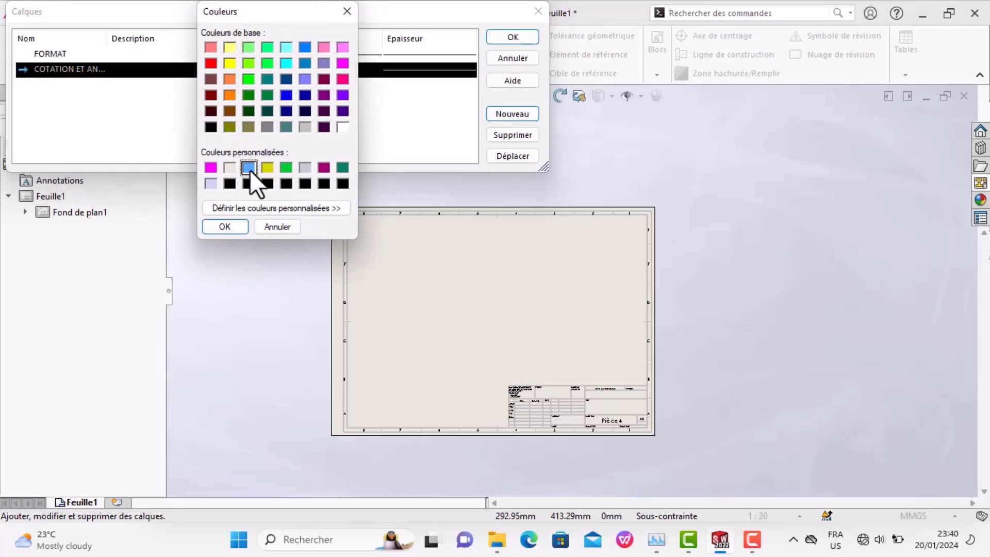
pyautogui.click(238, 227)
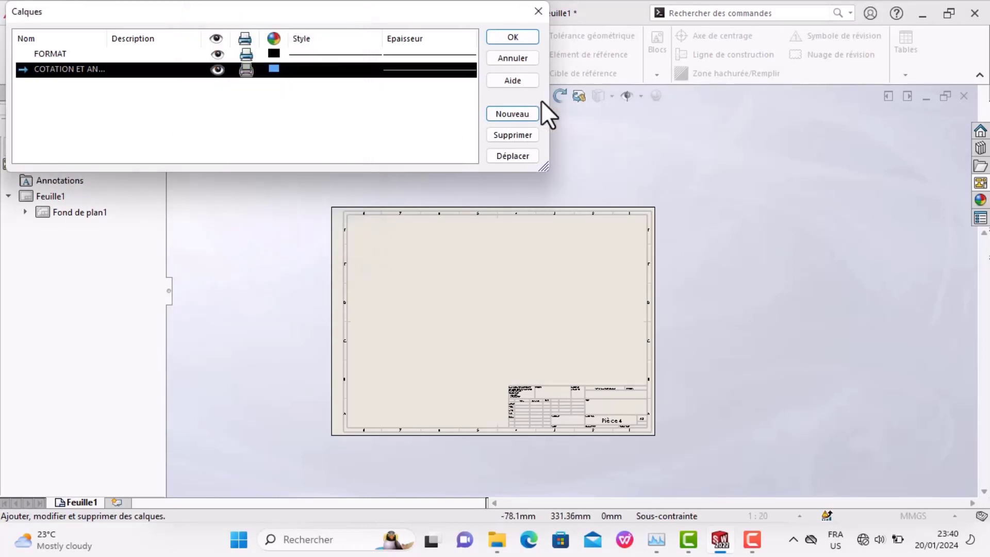
# Add a red AXES DE CONSTRUCTION layer and confirm the layer list
pyautogui.click(514, 114)
pyautogui.write('CONSTRUCTIONS')
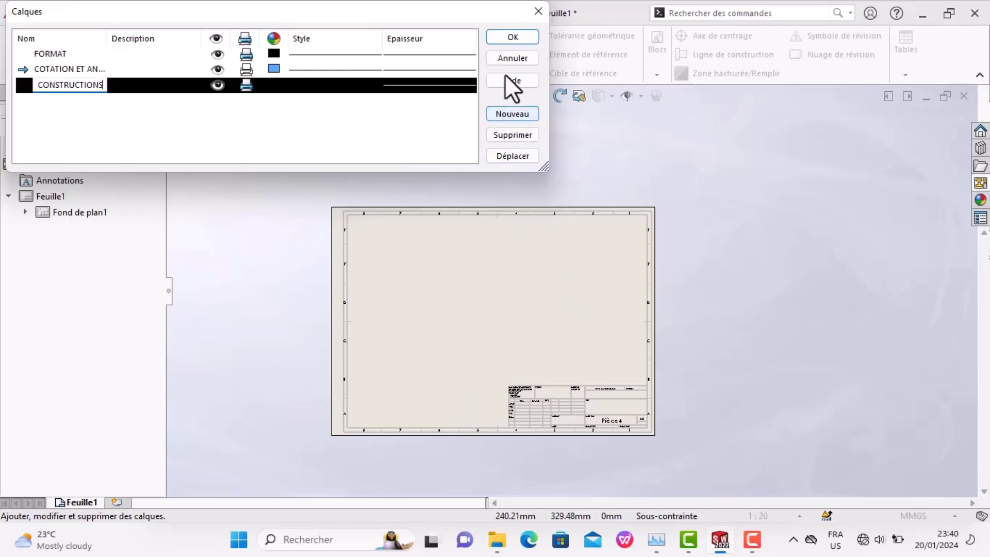
pyautogui.click(278, 87)
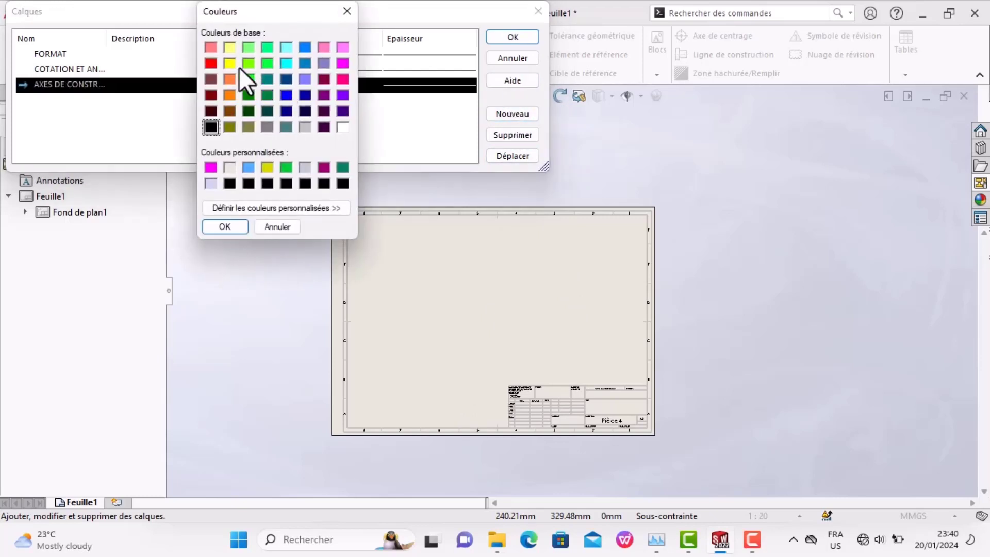
pyautogui.click(213, 62)
pyautogui.click(218, 229)
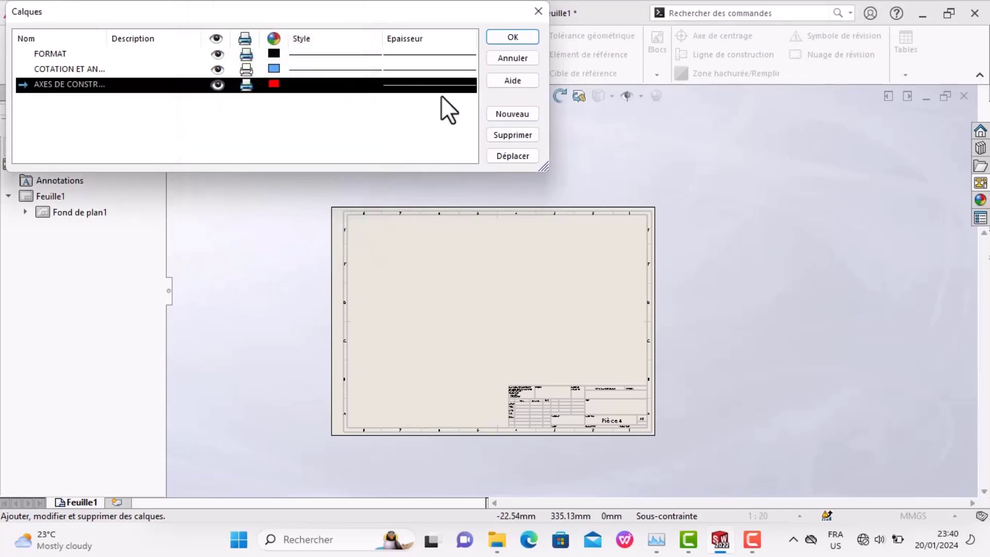
pyautogui.click(511, 37)
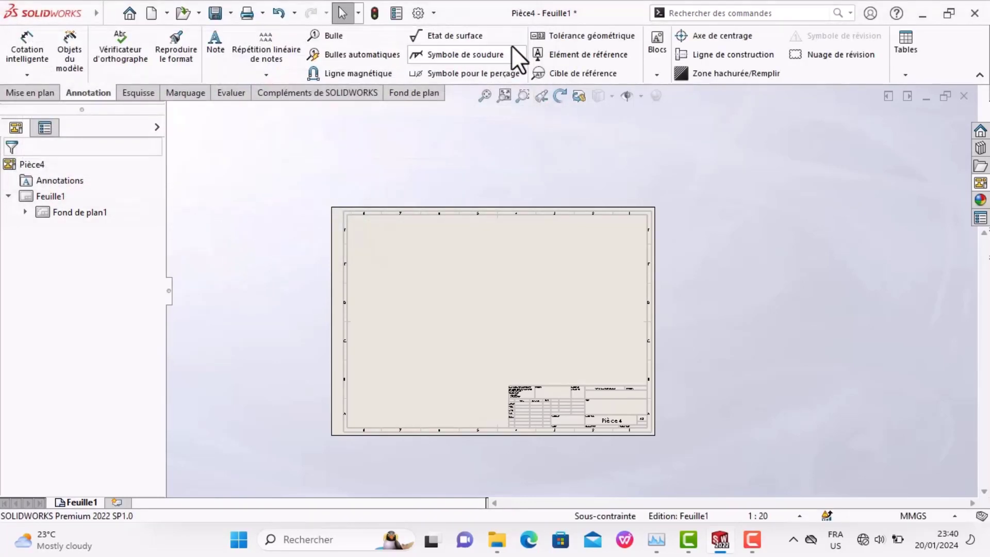
# Switch the sheet into sheet-format editing to work on the title block
pyautogui.scroll(-2, 580, 400)
pyautogui.scroll(-2, 581, 400)
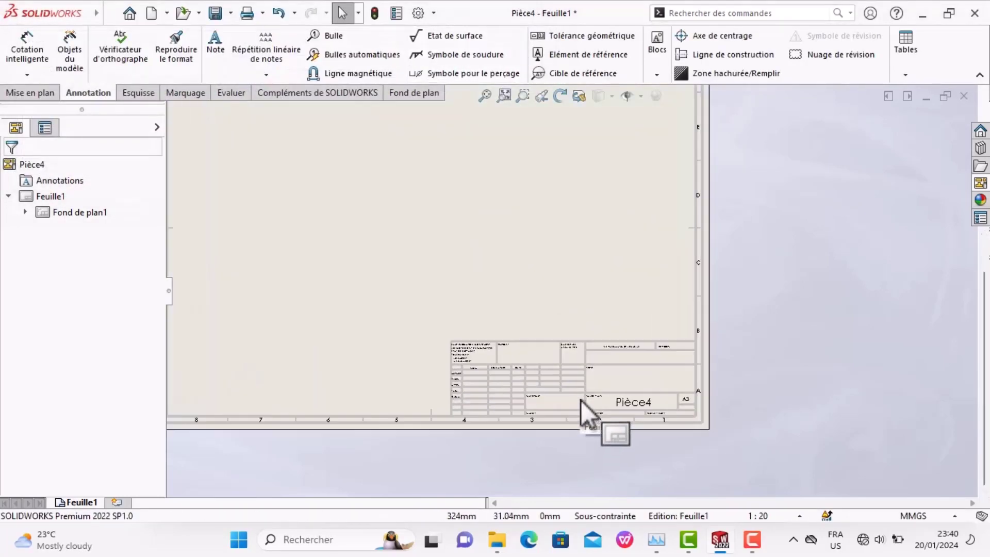
pyautogui.scroll(-2, 581, 401)
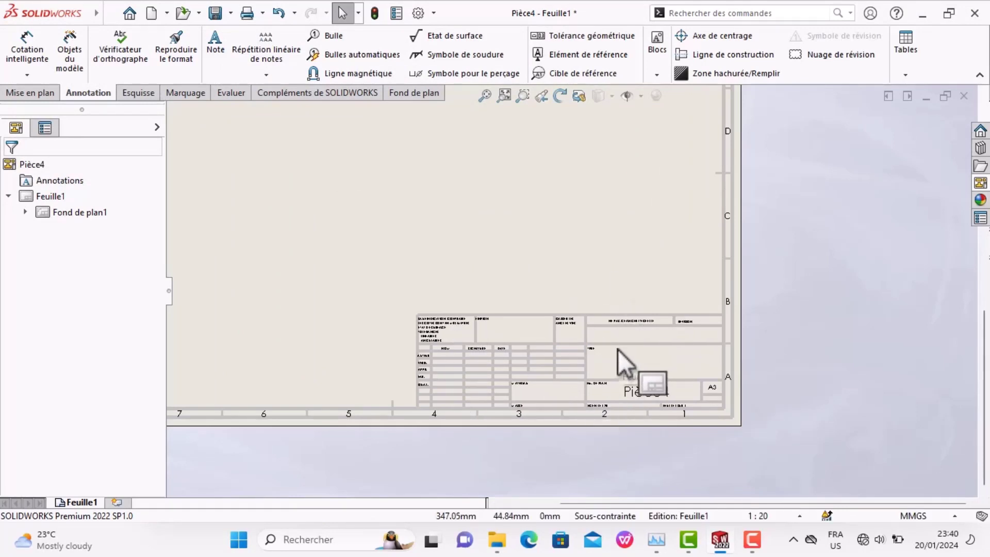
pyautogui.scroll(1, 617, 349)
pyautogui.scroll(1, 612, 338)
pyautogui.scroll(1, 613, 337)
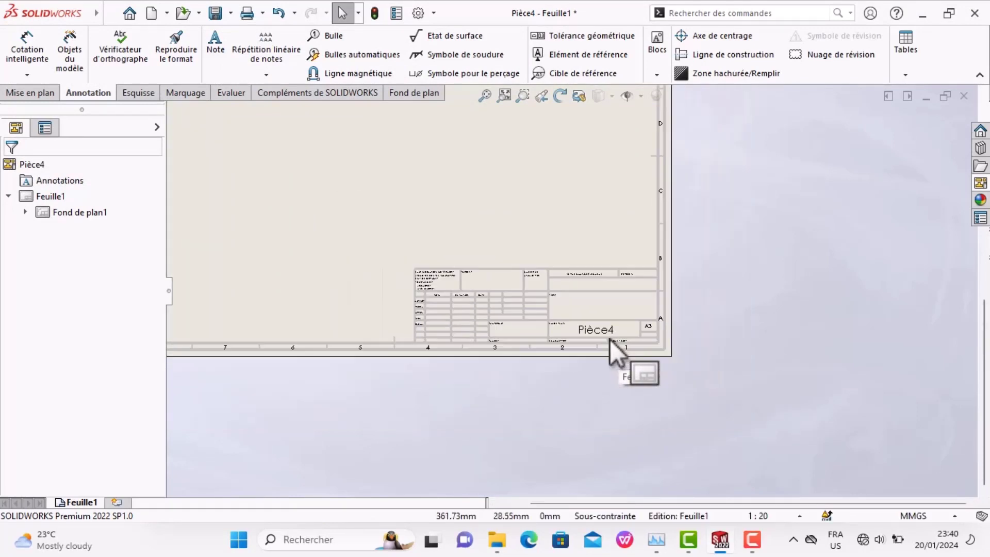
pyautogui.rightClick(575, 219)
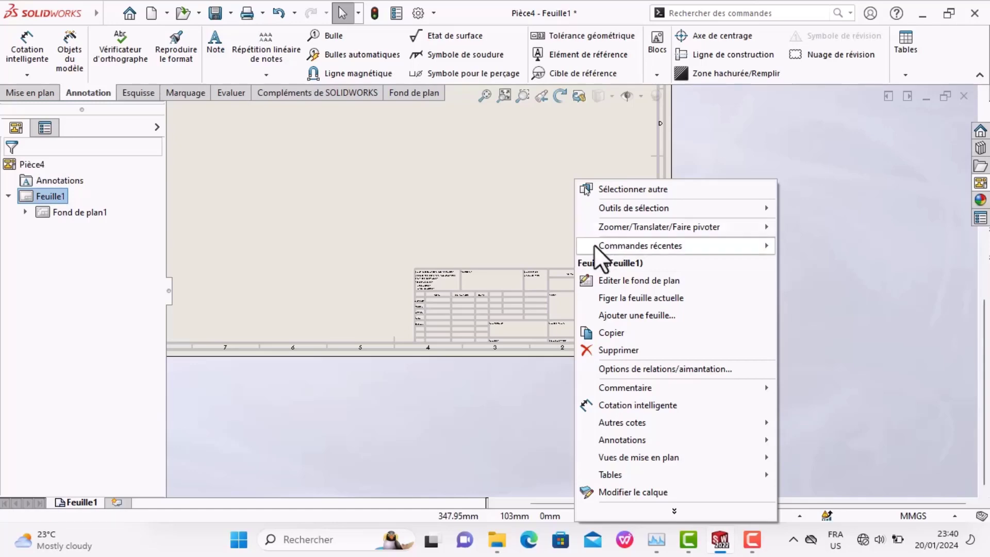
pyautogui.click(617, 280)
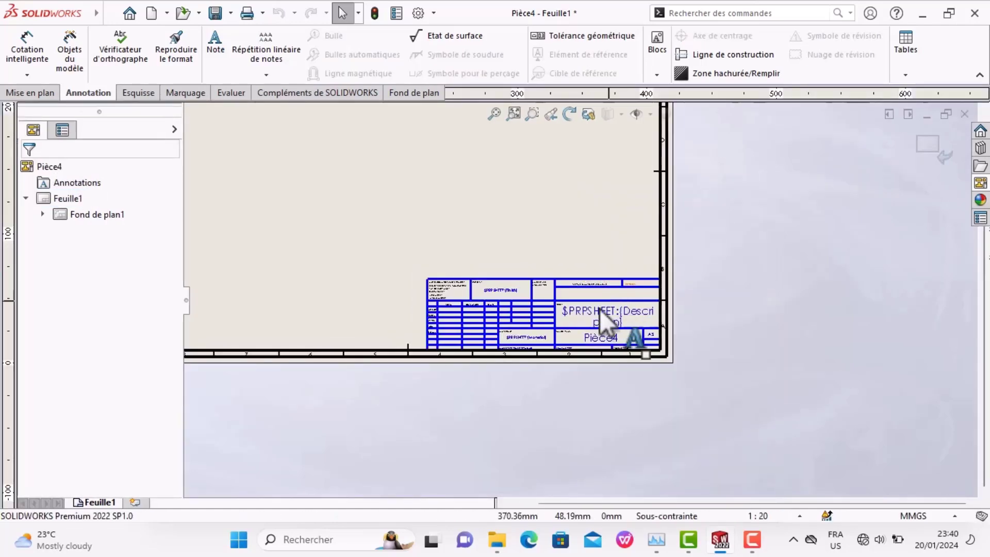
# Zoom in on the title block and bring up the Esquisse sketch tools
pyautogui.scroll(1, 600, 308)
pyautogui.scroll(2, 495, 312)
pyautogui.scroll(-2, 536, 304)
pyautogui.scroll(-1, 526, 309)
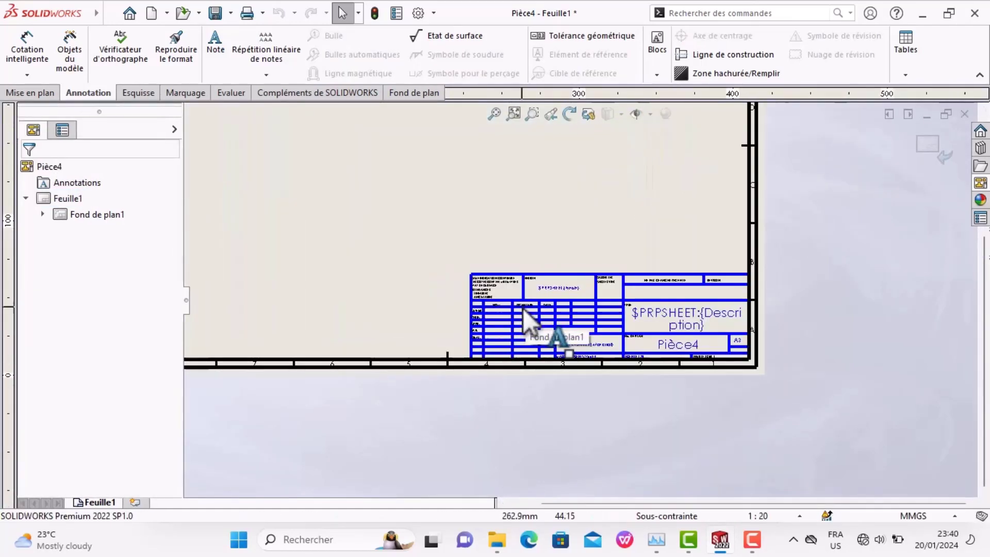
pyautogui.scroll(-1, 529, 317)
pyautogui.scroll(-1, 536, 322)
pyautogui.scroll(-1, 567, 309)
pyautogui.scroll(3, 619, 291)
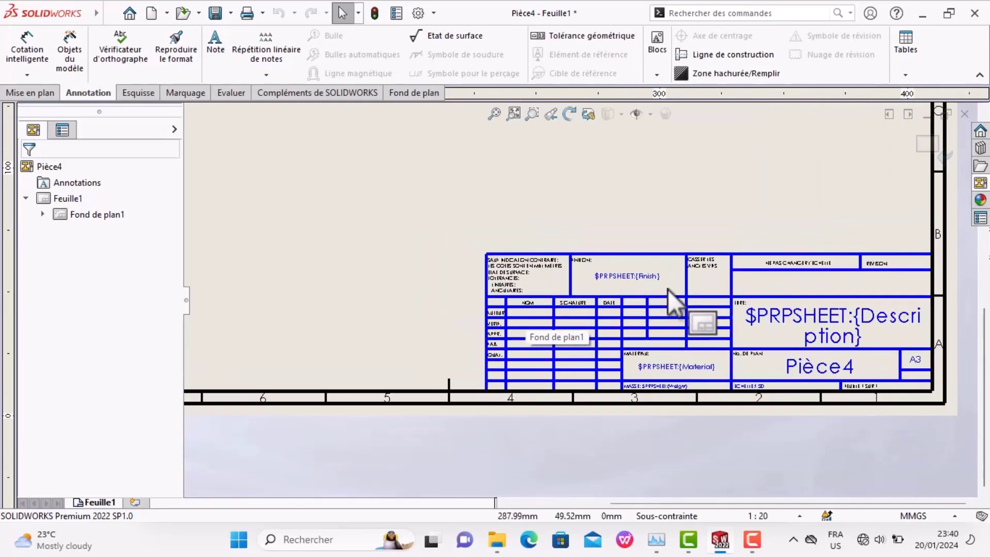
pyautogui.scroll(1, 667, 289)
pyautogui.scroll(-1, 818, 283)
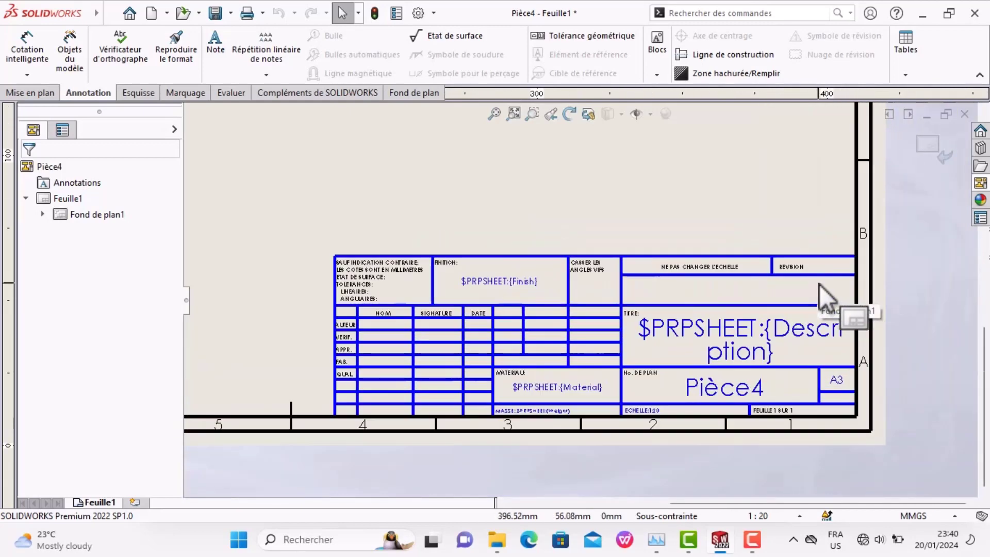
pyautogui.scroll(-1, 794, 282)
pyautogui.scroll(-1, 774, 284)
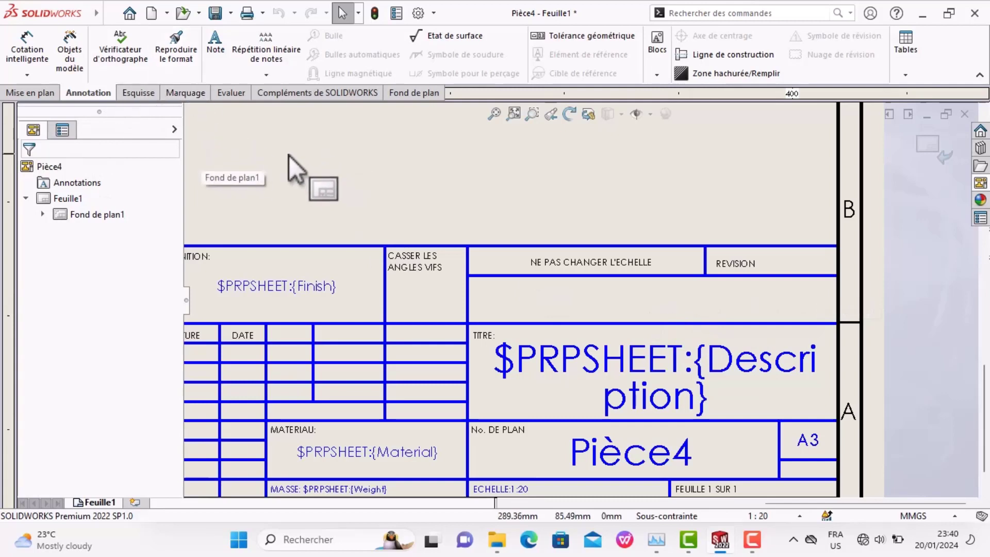
pyautogui.click(40, 92)
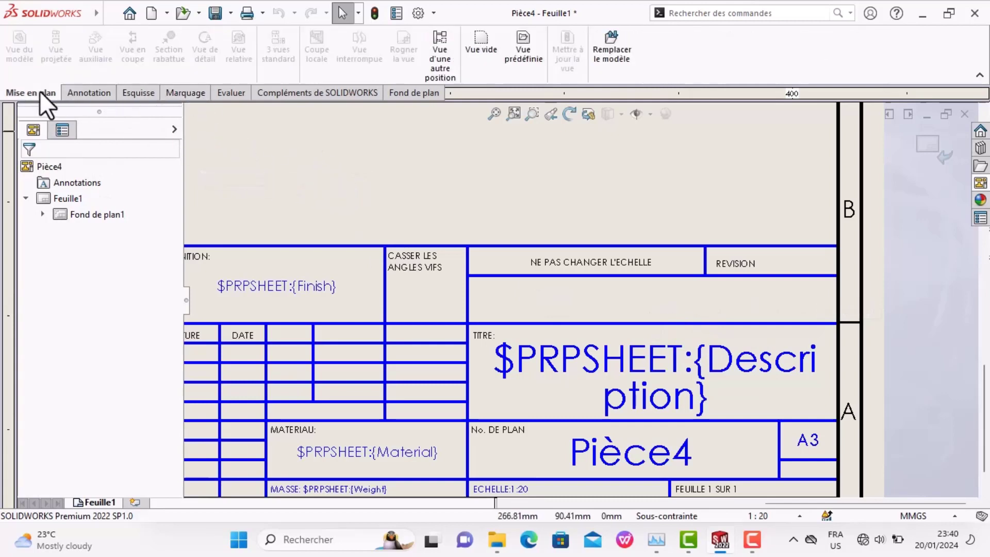
pyautogui.click(91, 91)
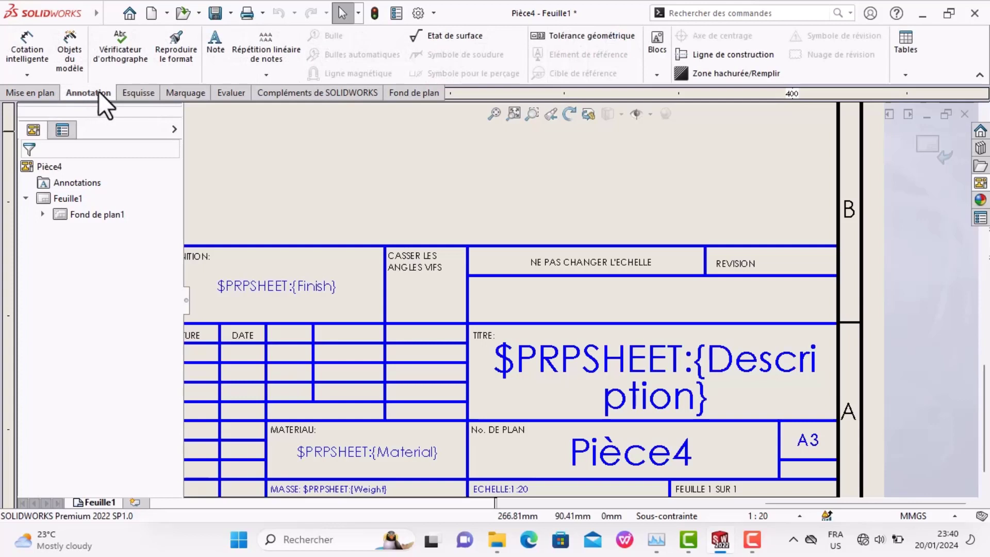
pyautogui.click(125, 93)
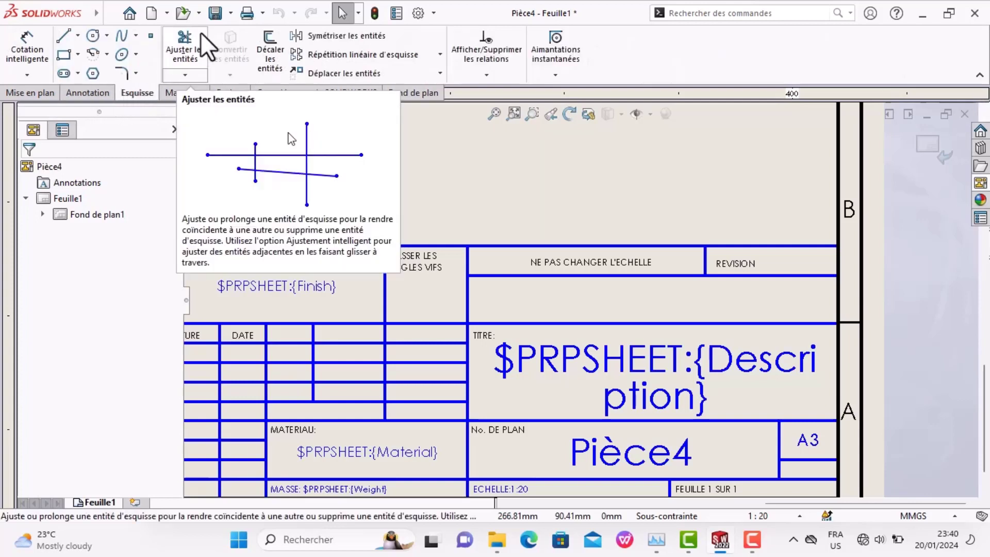
# Trim the upper title-block lines, including the REVISION box bottom and FINITION divider
pyautogui.click(186, 45)
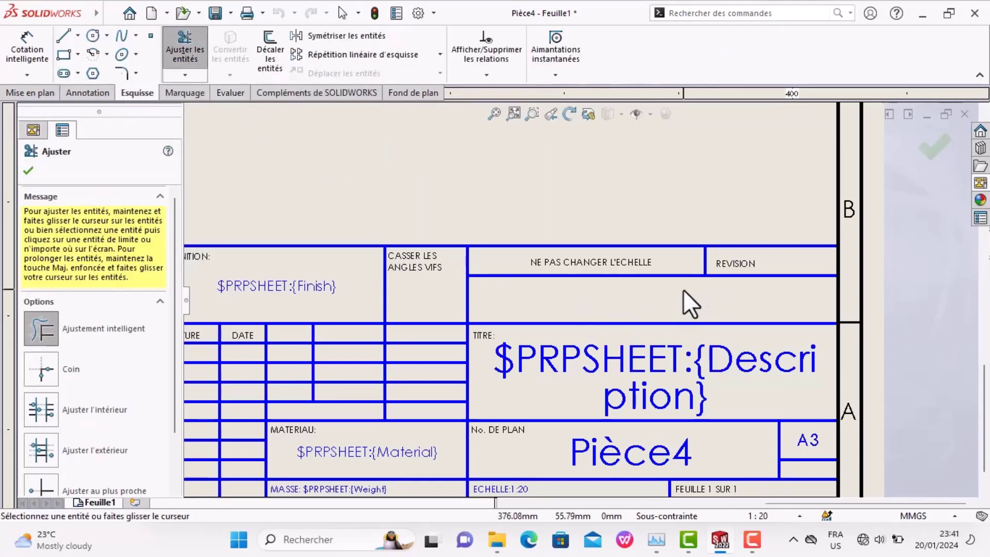
pyautogui.moveTo(683, 290); pyautogui.dragTo(679, 268)
pyautogui.moveTo(759, 287); pyautogui.dragTo(769, 271)
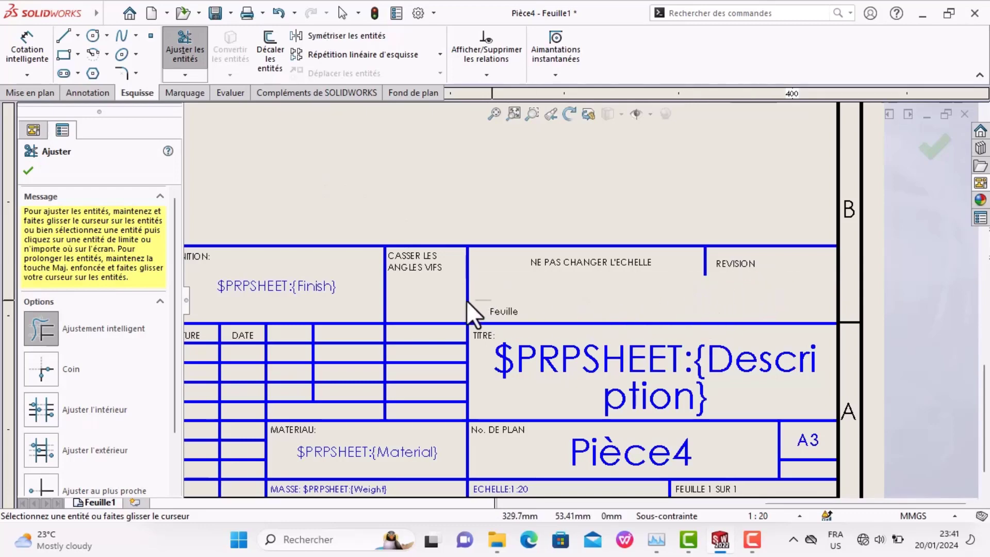
pyautogui.scroll(-2, 372, 310)
pyautogui.scroll(3, 426, 314)
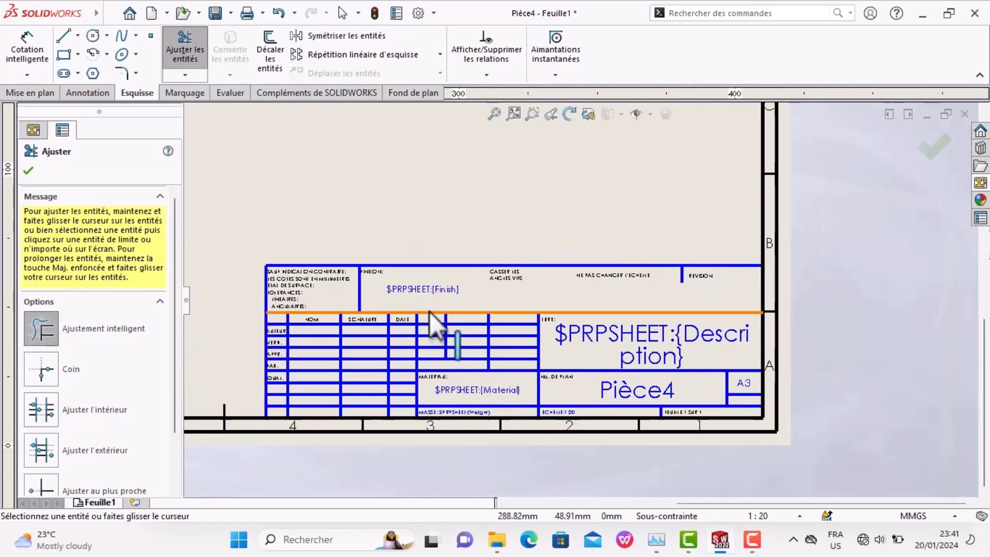
pyautogui.moveTo(388, 296)
pyautogui.mouseDown()
pyautogui.moveTo(262, 286)
pyautogui.moveTo(302, 287)
pyautogui.mouseUp()
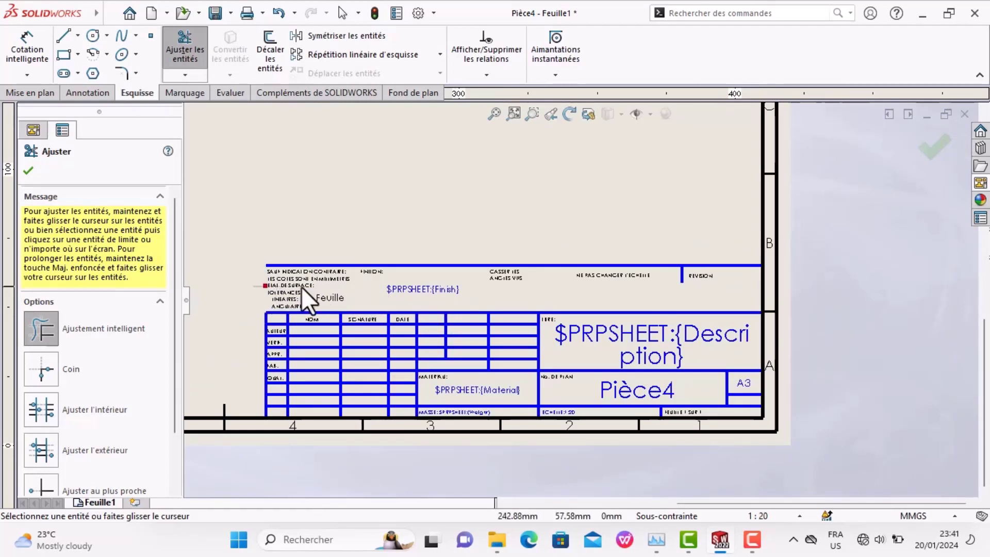
pyautogui.press('Escape')
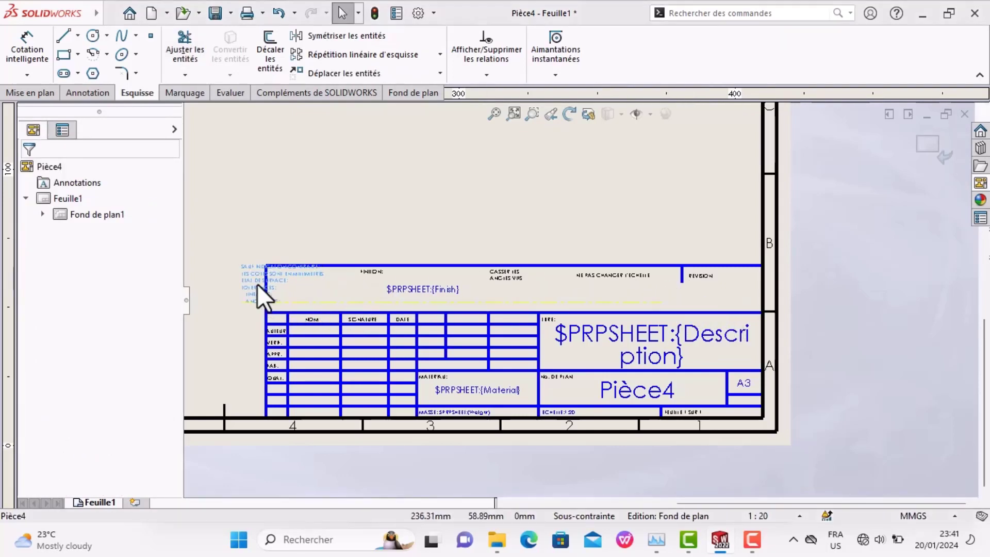
# Delete the SAUF INDICATION CONTRAIRE, CASSER LES ANGLES VIFS and NE PAS CHANGER L'ECHELLE notes
pyautogui.click(279, 283)
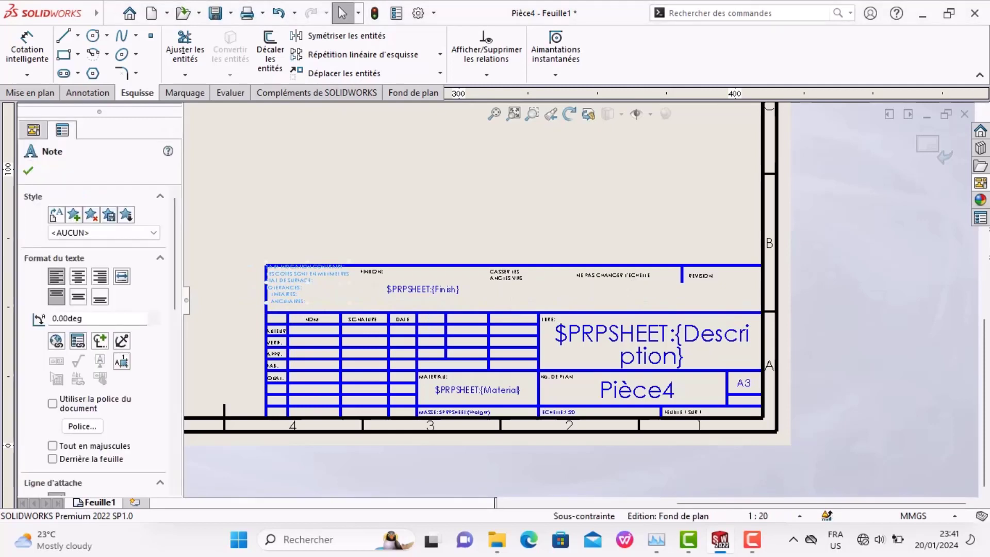
pyautogui.press('Delete')
pyautogui.press('Delete')
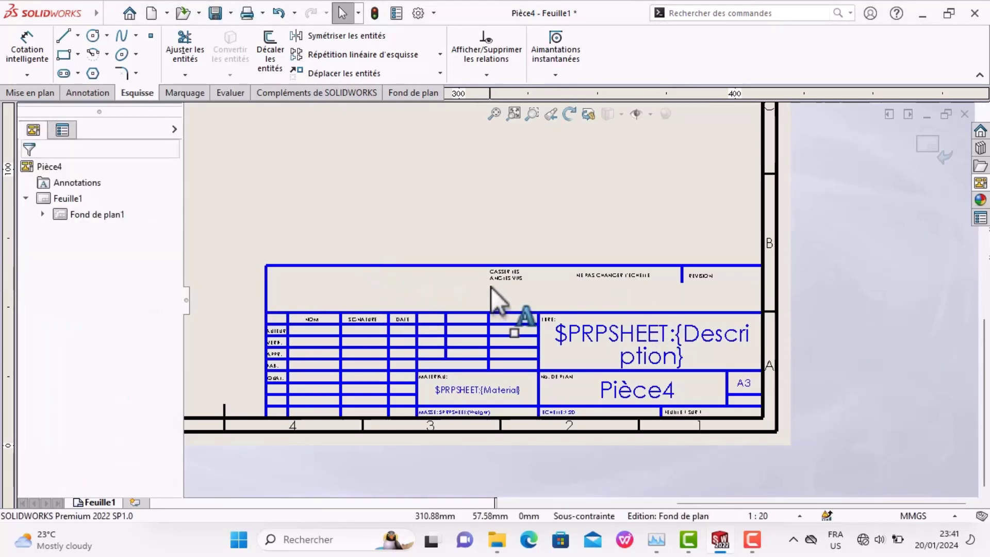
pyautogui.click(506, 277)
pyautogui.press('Delete')
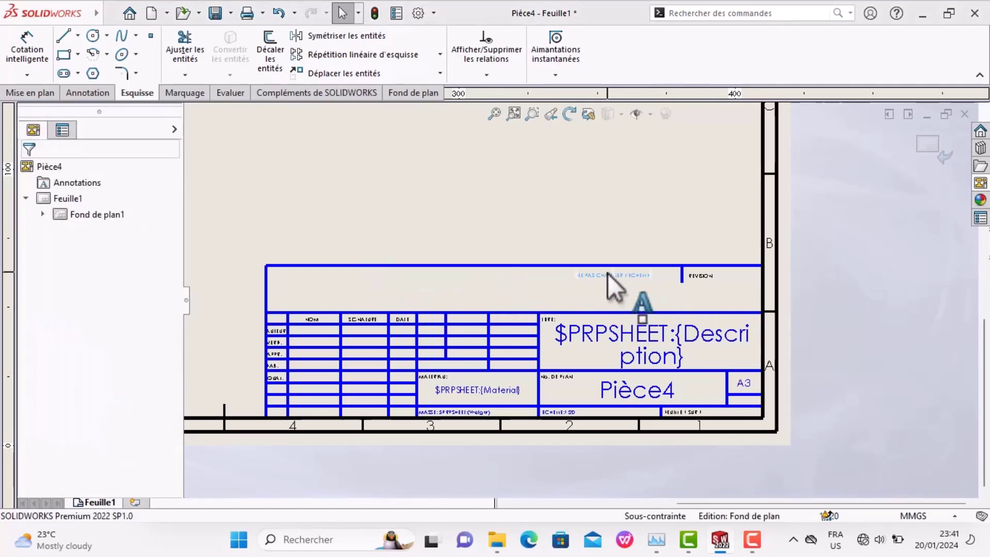
pyautogui.click(607, 275)
pyautogui.press('Delete')
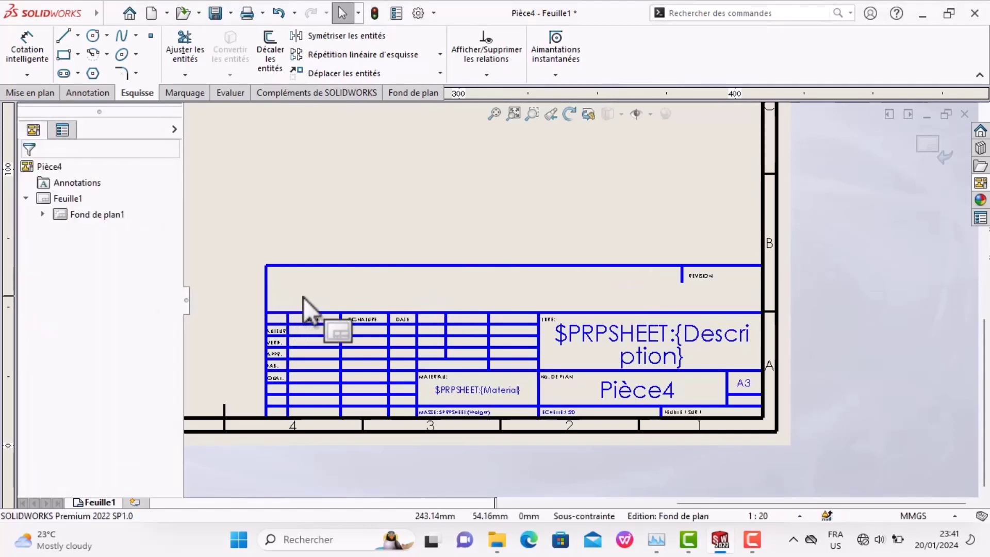
# Trim the upper row's remaining left edge, top line and lower REVISION box line
pyautogui.click(183, 47)
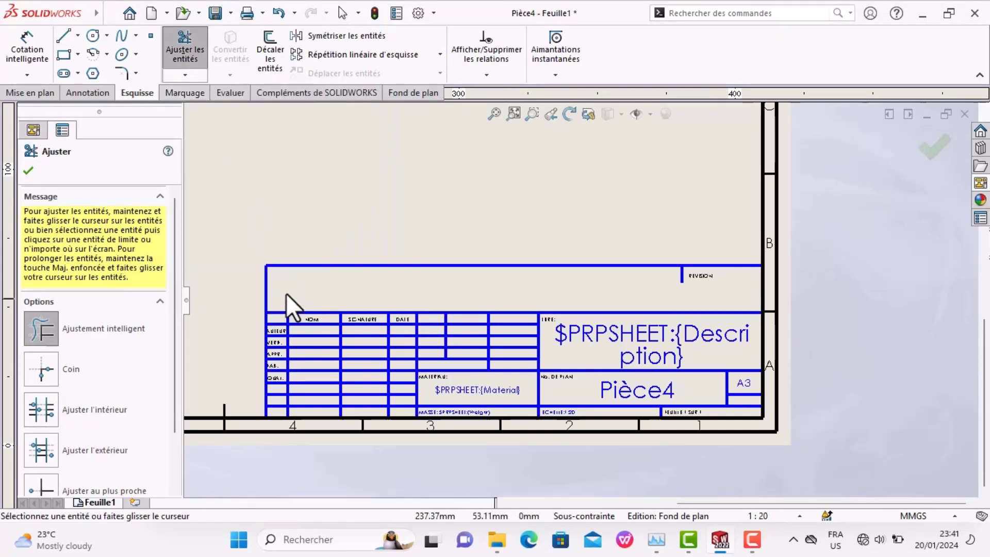
pyautogui.moveTo(255, 287); pyautogui.dragTo(674, 261)
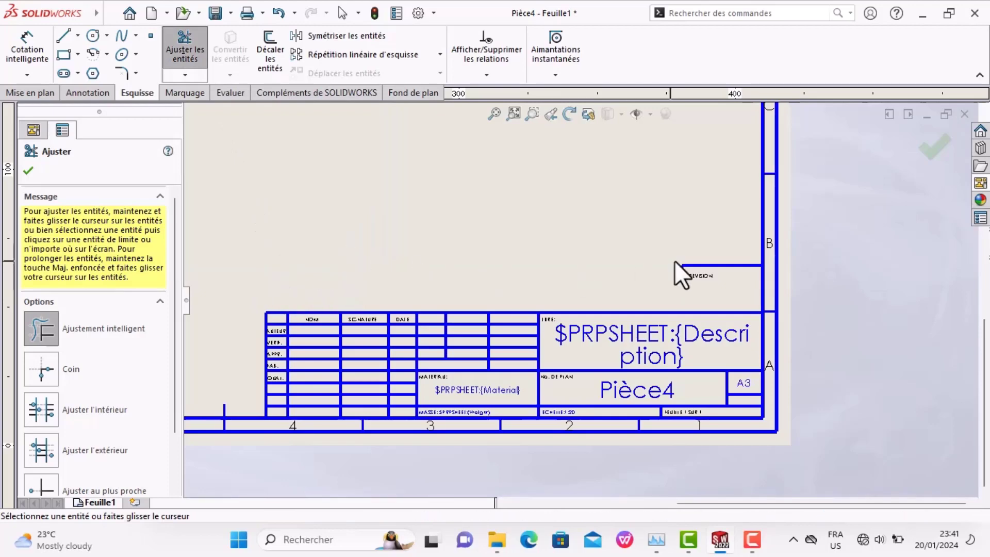
pyautogui.scroll(1, 697, 287)
pyautogui.scroll(3, 686, 296)
pyautogui.scroll(-4, 650, 297)
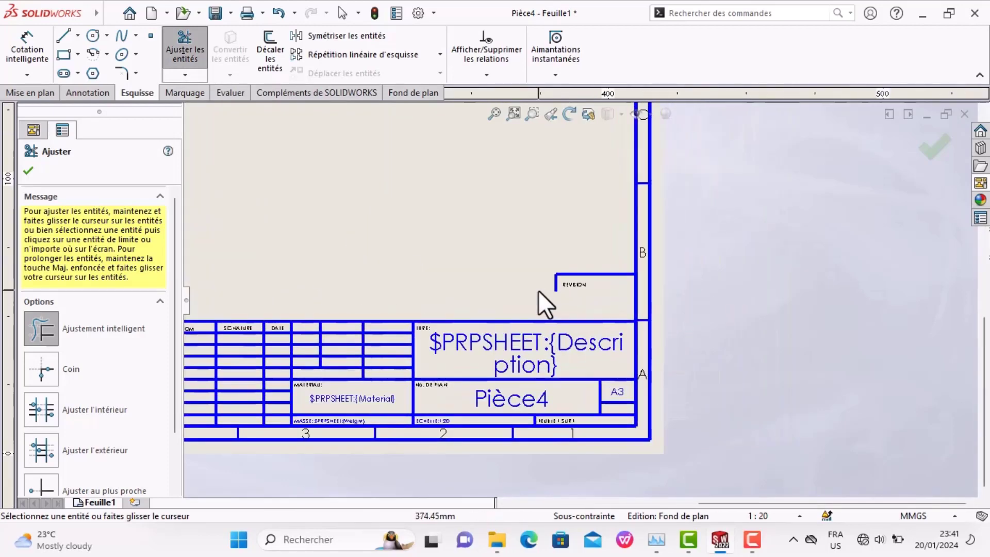
pyautogui.scroll(-2, 538, 290)
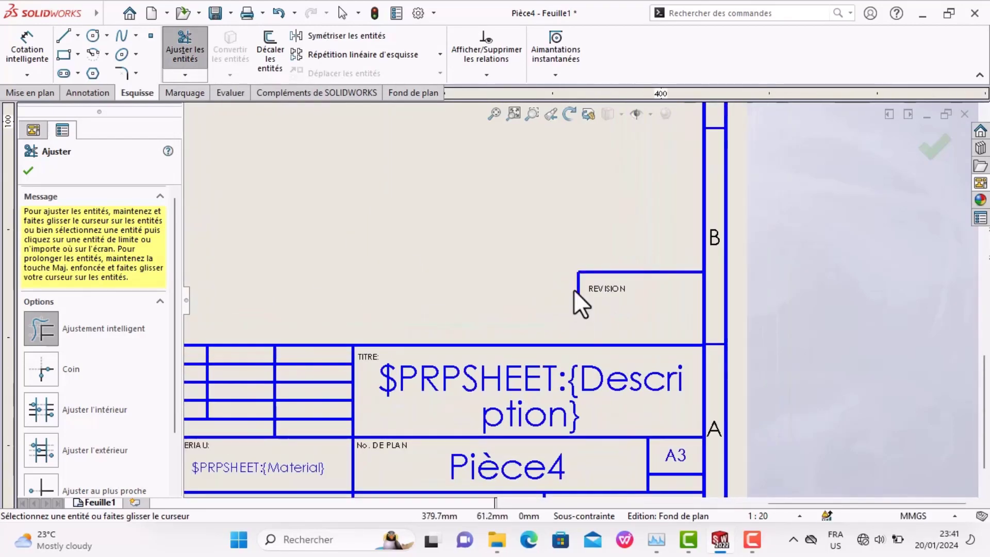
pyautogui.moveTo(574, 289); pyautogui.dragTo(578, 290)
pyautogui.press('Escape')
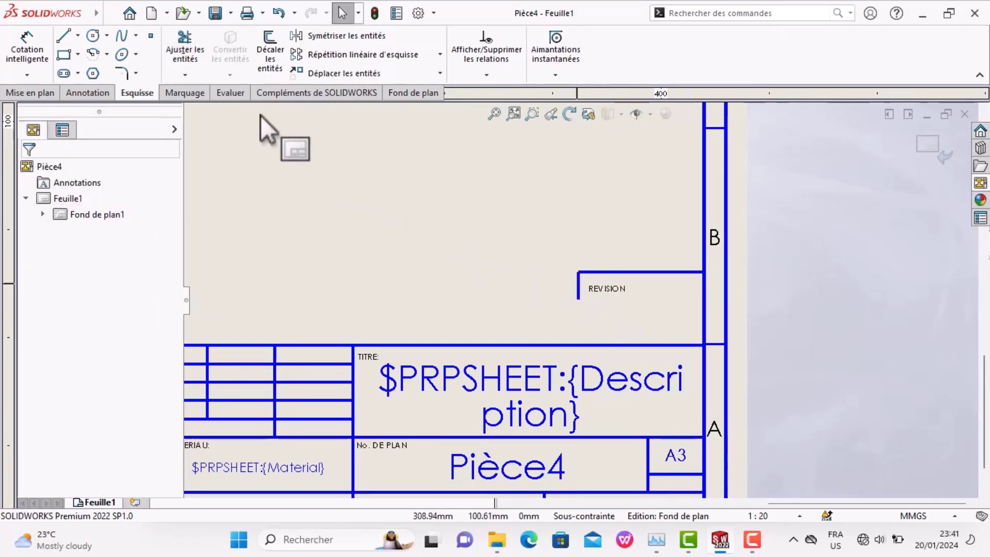
# Extend the REVISION box's left line down to the title block
pyautogui.click(184, 75)
pyautogui.click(182, 112)
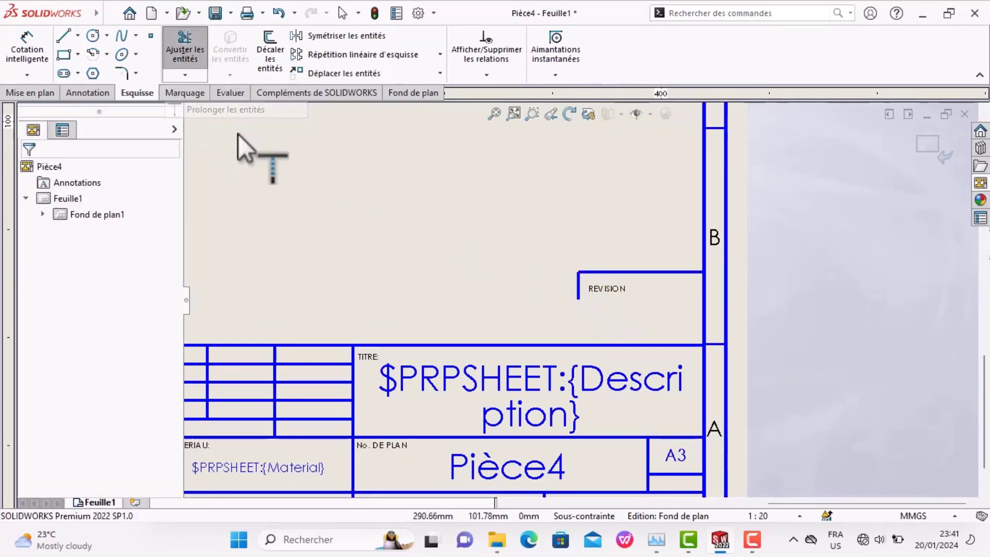
pyautogui.click(580, 311)
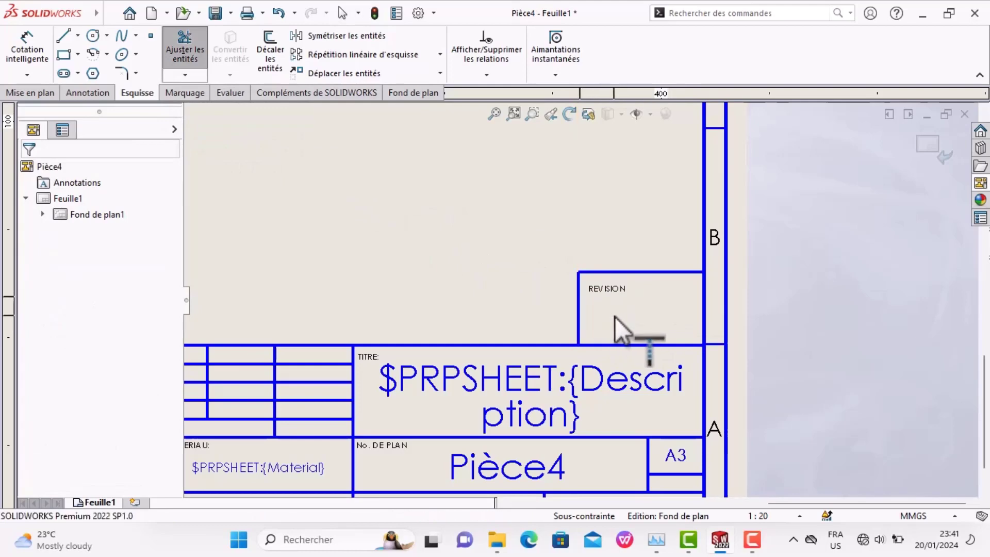
pyautogui.press('Escape')
# Remove the REVISION label and zoom around the title block to check it
pyautogui.moveTo(649, 305); pyautogui.dragTo(621, 290, button='right')
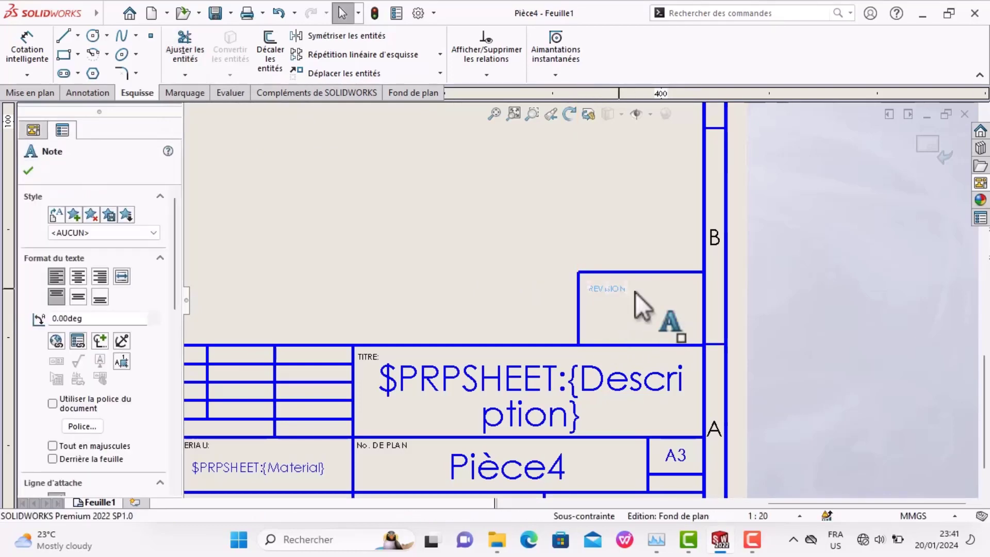
pyautogui.press('Escape')
pyautogui.scroll(-2, 671, 330)
pyautogui.scroll(1, 646, 344)
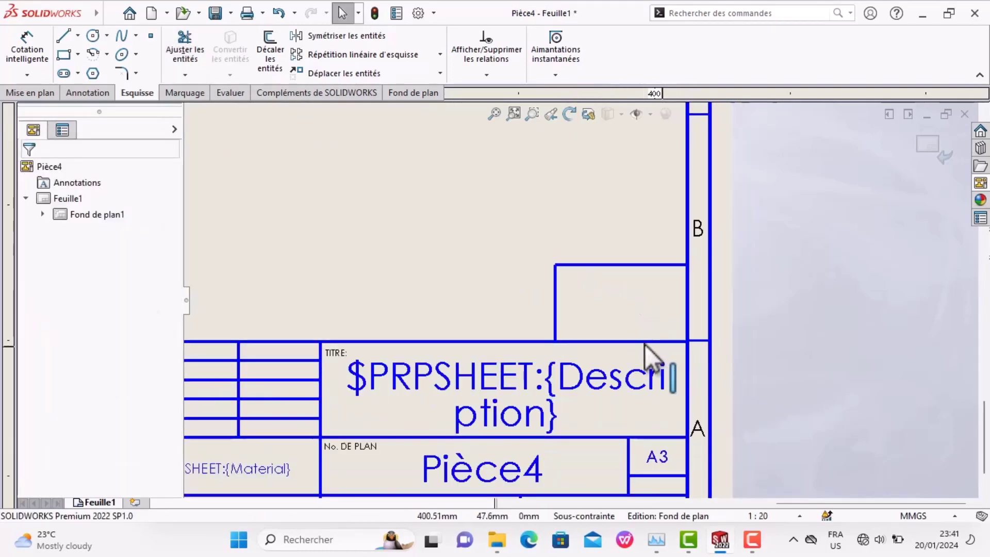
pyautogui.scroll(2, 634, 371)
pyautogui.scroll(3, 564, 369)
pyautogui.scroll(2, 478, 353)
pyautogui.scroll(2, 475, 351)
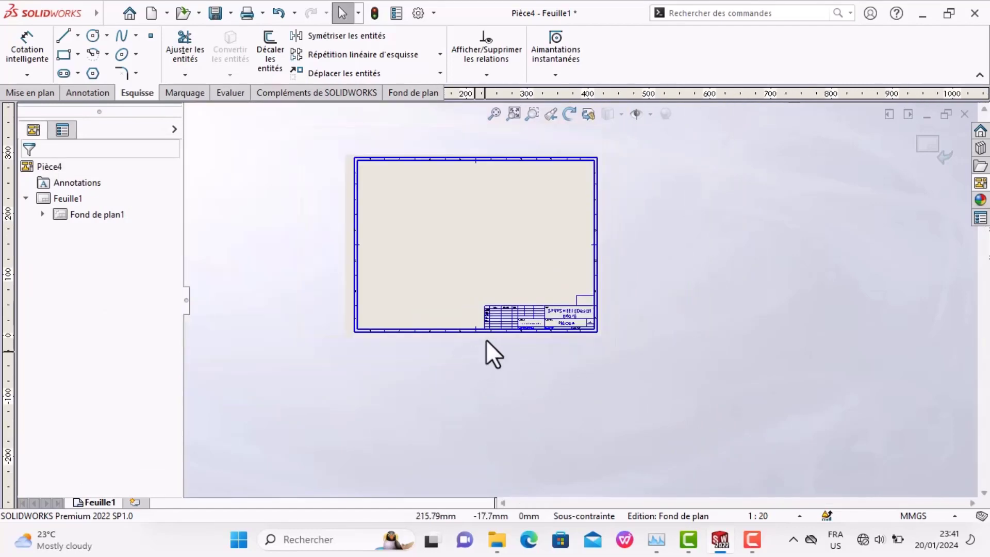
pyautogui.scroll(-2, 486, 340)
pyautogui.scroll(-2, 531, 319)
pyautogui.scroll(-2, 553, 309)
pyautogui.scroll(-2, 581, 309)
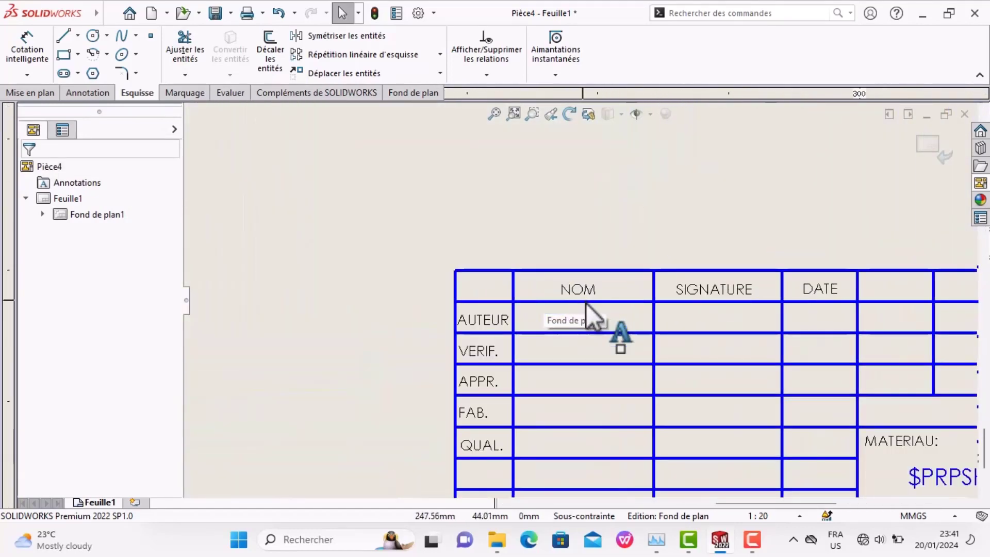
pyautogui.scroll(-1, 588, 307)
pyautogui.scroll(-1, 645, 305)
pyautogui.scroll(4, 676, 318)
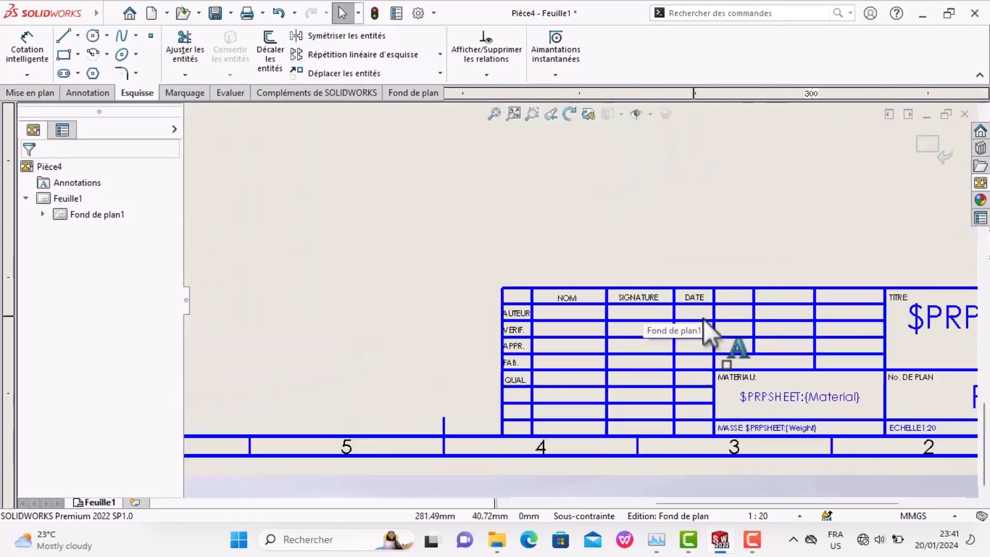
pyautogui.scroll(3, 704, 320)
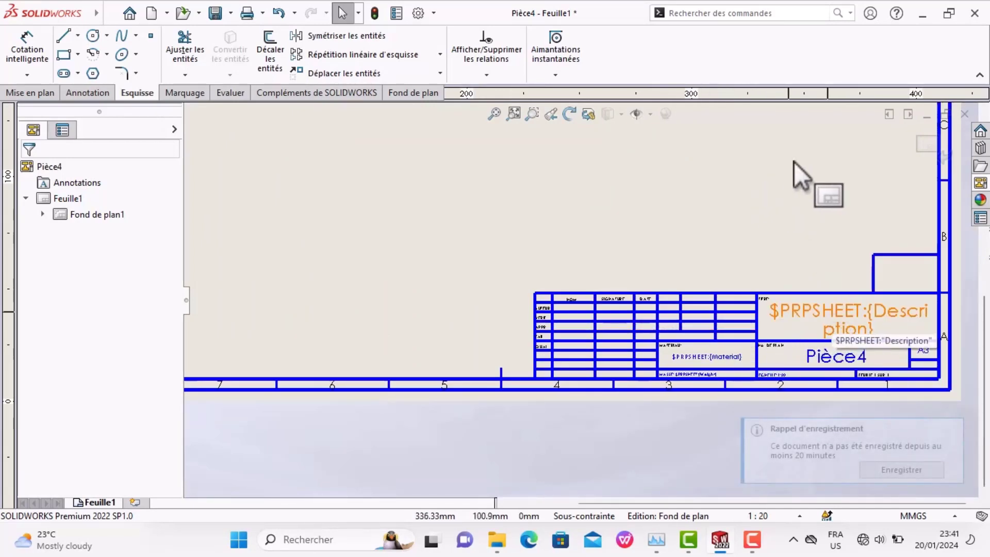
# Leave sheet-format editing and select sheet Feuille1
pyautogui.click(927, 145)
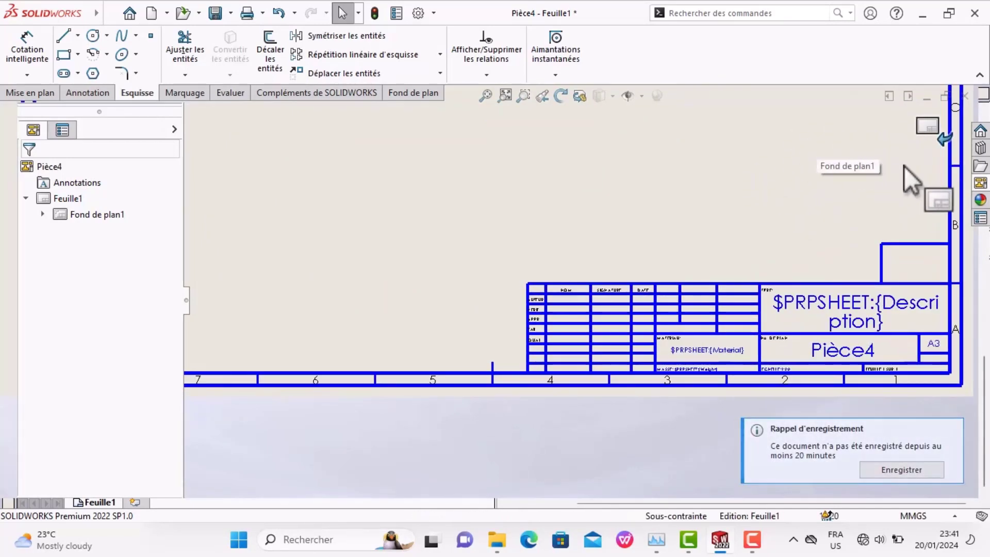
pyautogui.scroll(-1, 537, 305)
pyautogui.scroll(-3, 550, 288)
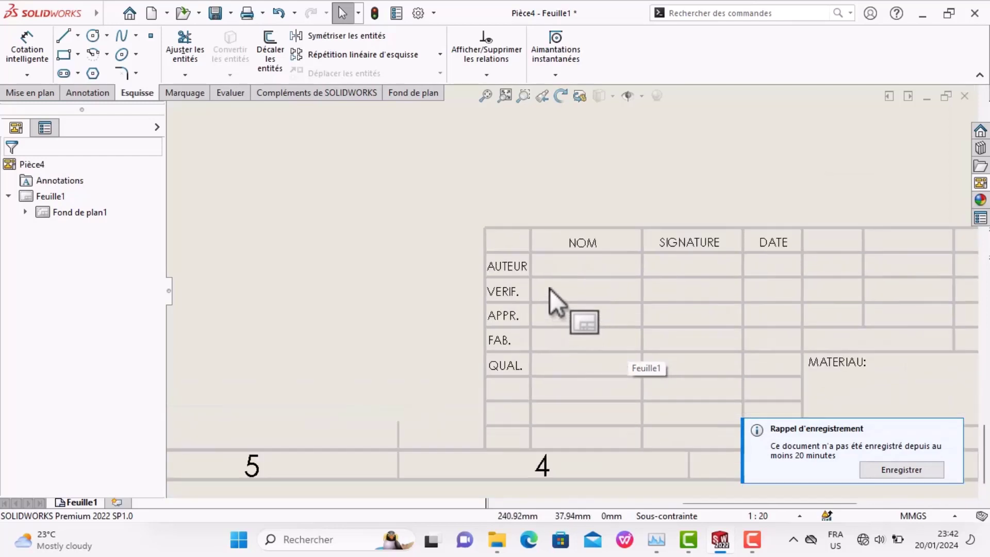
pyautogui.click(581, 267)
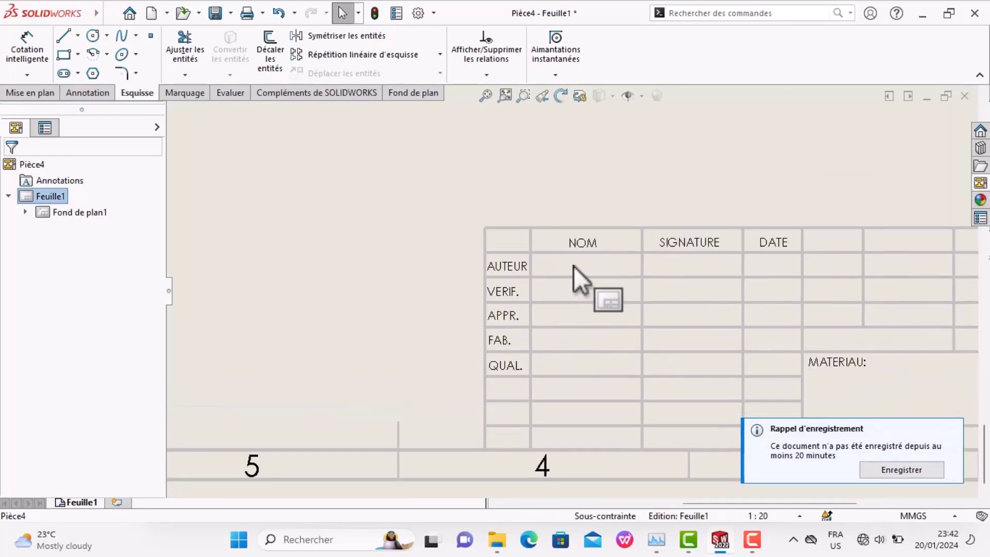
# Zoom out to show the whole A3 sheet and open the Affichage menu
pyautogui.scroll(-1, 693, 351)
pyautogui.scroll(3, 695, 352)
pyautogui.scroll(1, 722, 352)
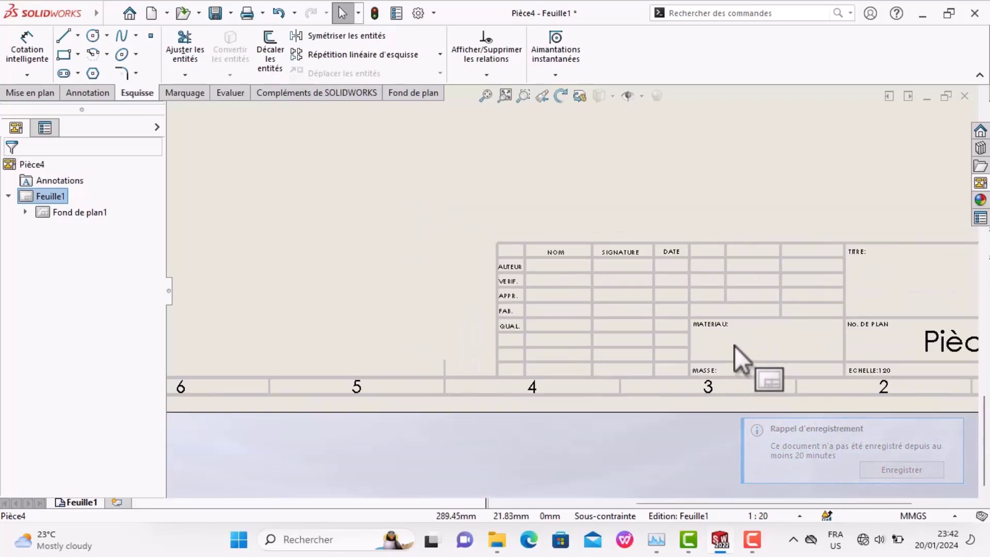
pyautogui.scroll(1, 752, 341)
pyautogui.scroll(1, 758, 335)
pyautogui.scroll(1, 758, 330)
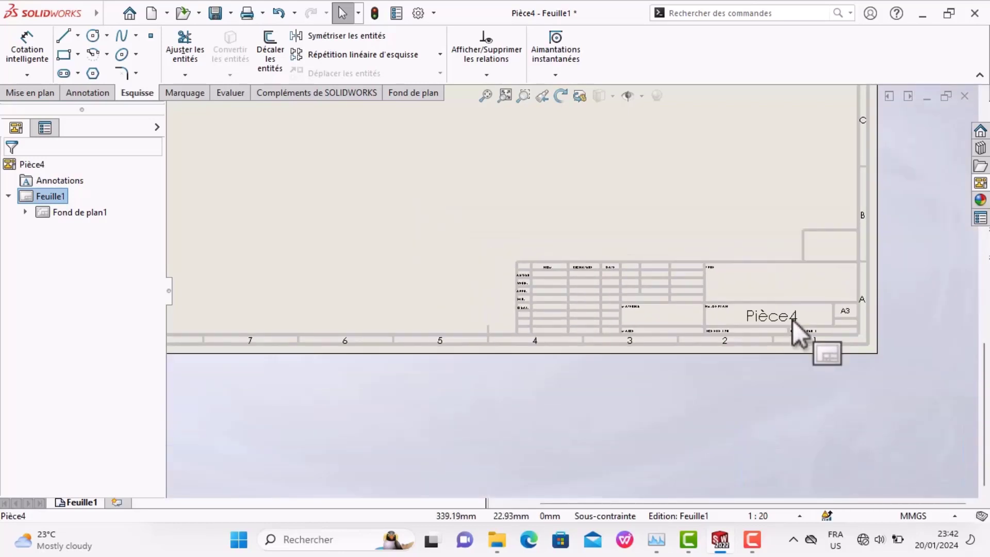
pyautogui.scroll(1, 797, 320)
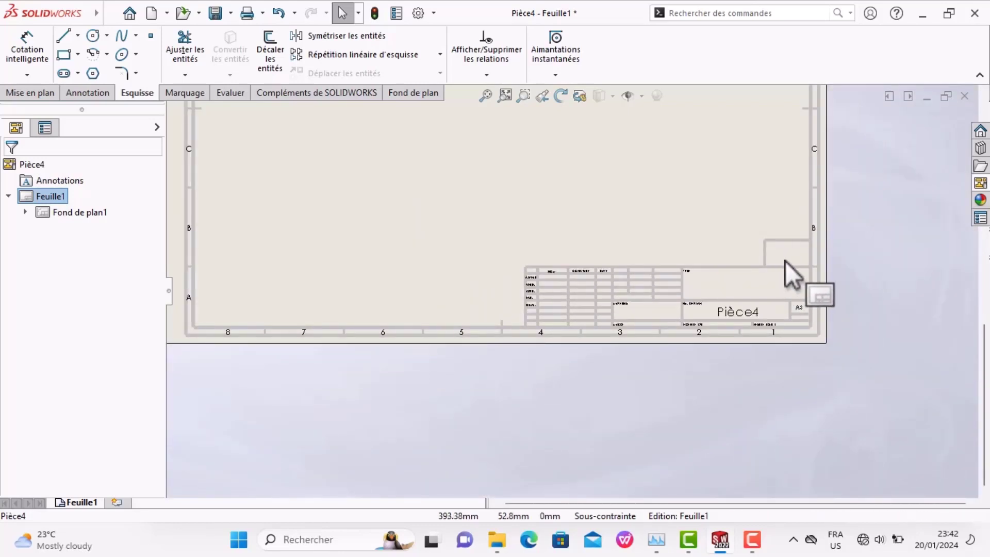
pyautogui.scroll(-1, 785, 261)
pyautogui.scroll(4, 783, 258)
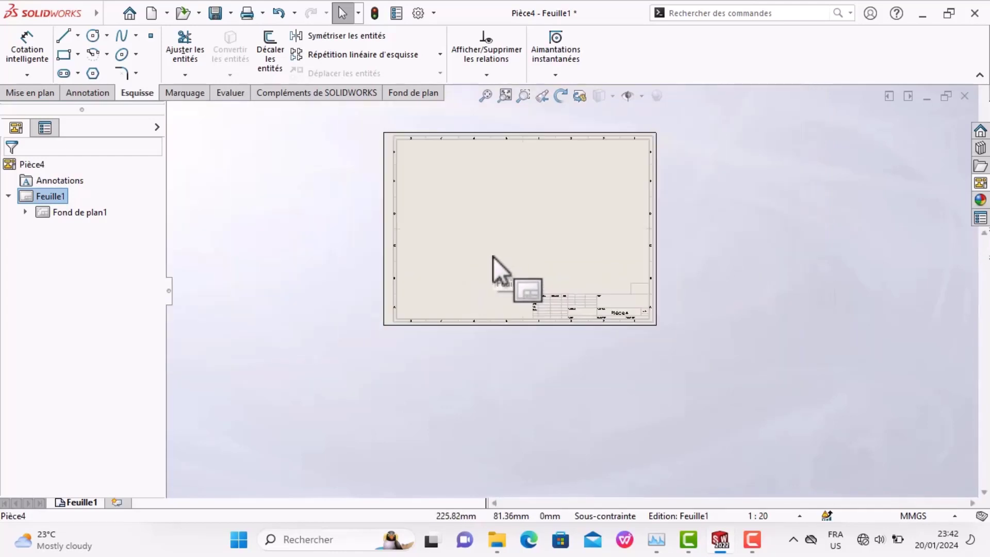
pyautogui.scroll(-3, 524, 208)
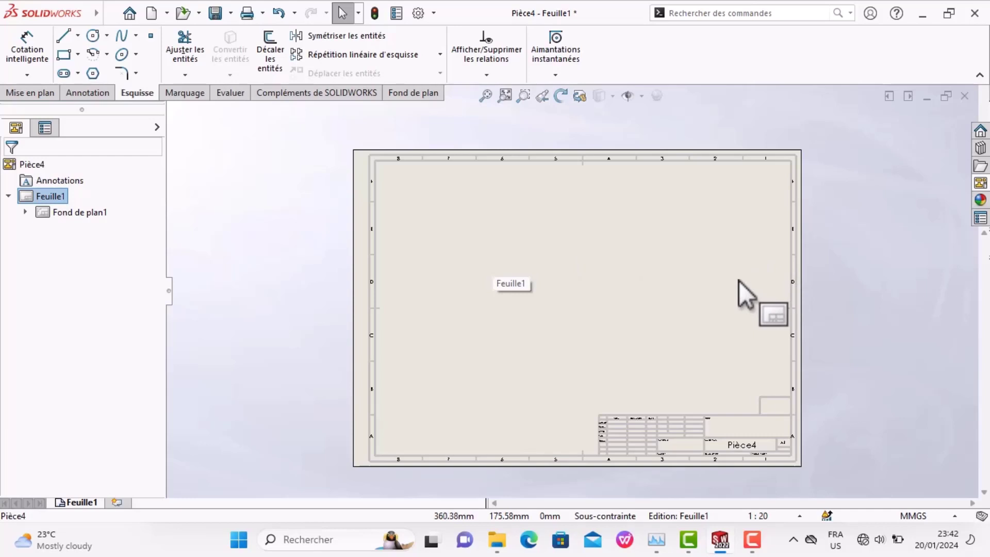
pyautogui.click(98, 13)
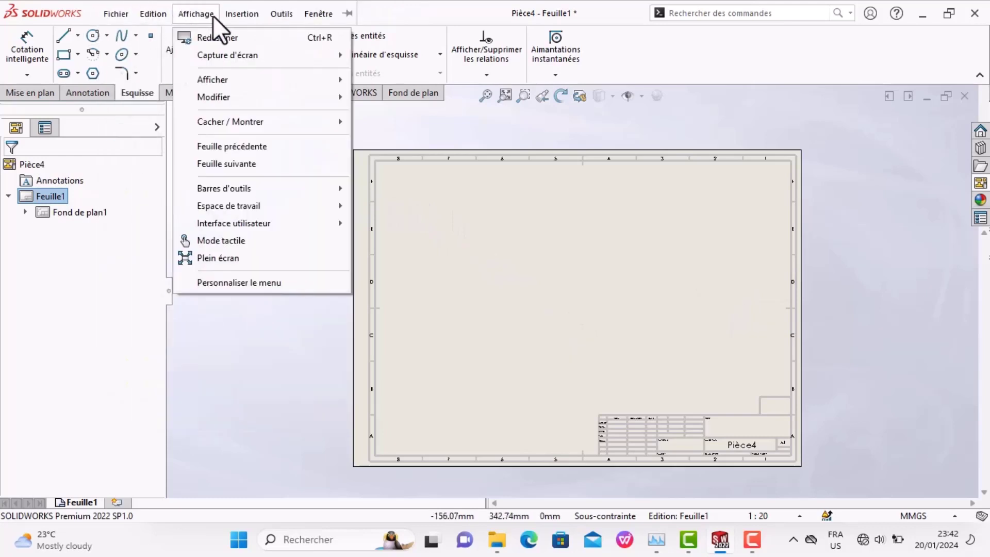
pyautogui.moveTo(241, 13)
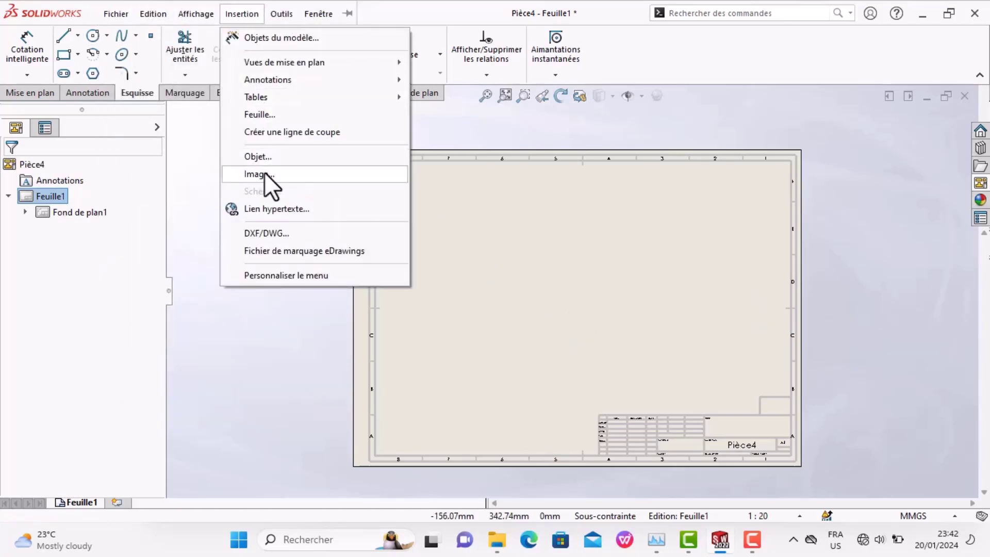
# Insert picture IMG-20230525-WA0014 from the PHOTO folder as a sketch image on the sheet
pyautogui.click(264, 172)
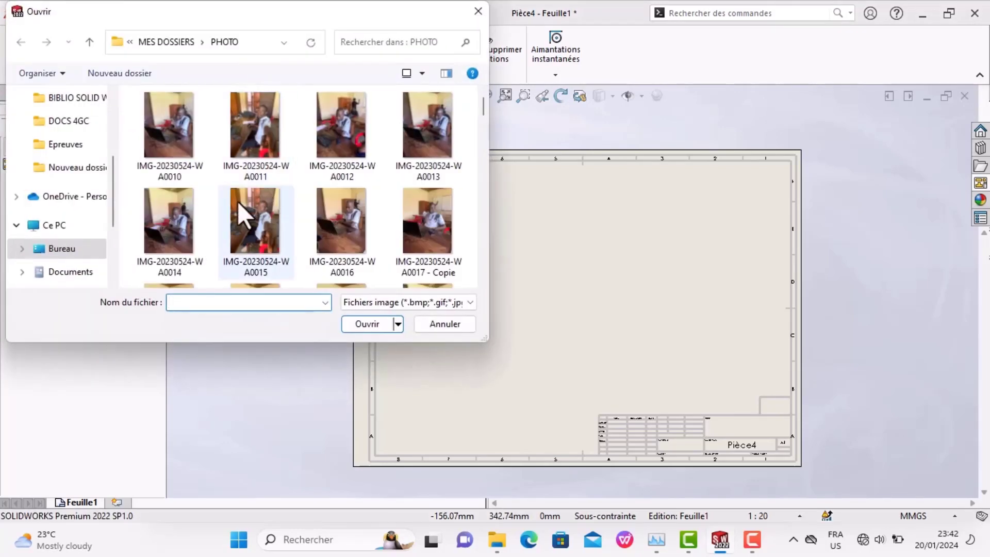
pyautogui.scroll(-5, 268, 203)
pyautogui.scroll(-5, 270, 194)
pyautogui.scroll(-5, 274, 199)
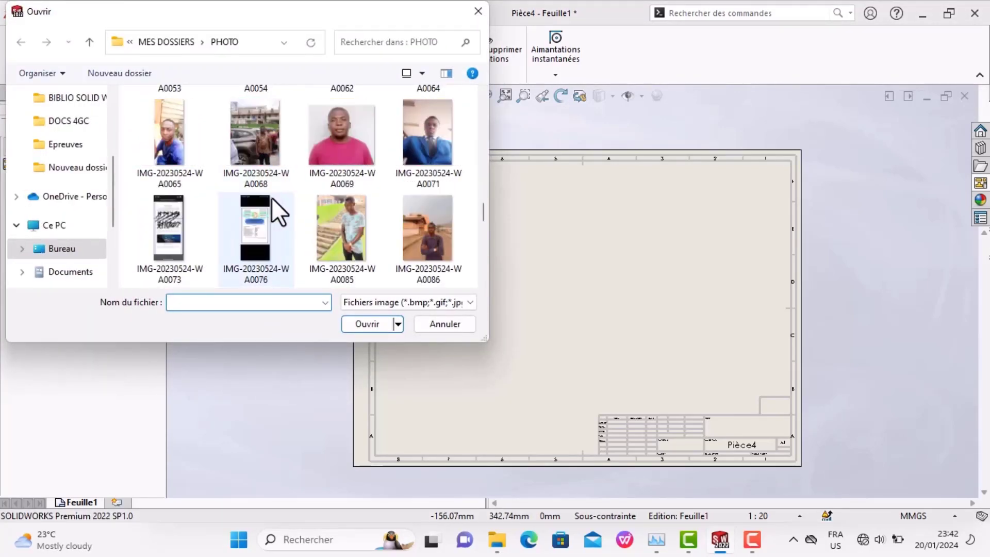
pyautogui.scroll(-5, 271, 195)
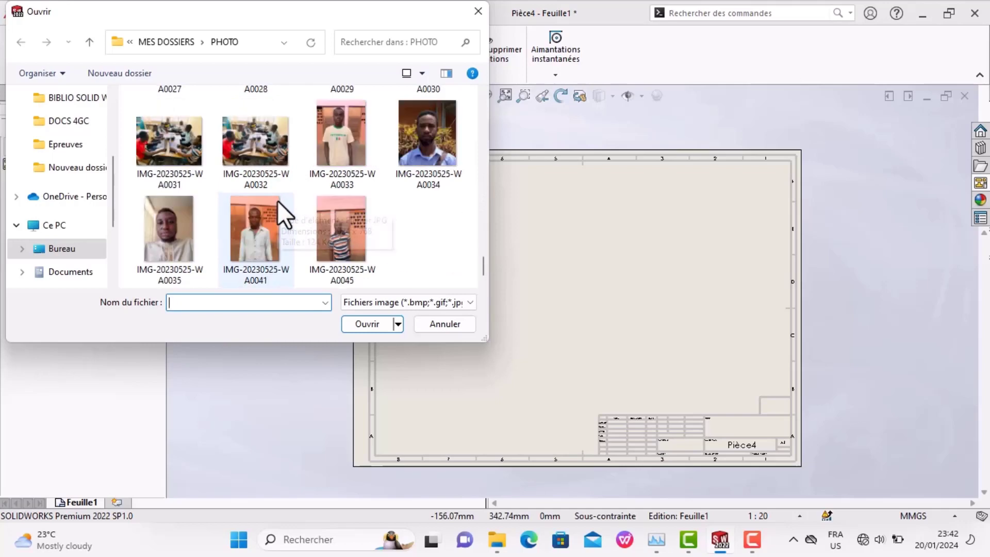
pyautogui.scroll(5, 277, 201)
pyautogui.scroll(-2, 277, 207)
pyautogui.scroll(2, 277, 207)
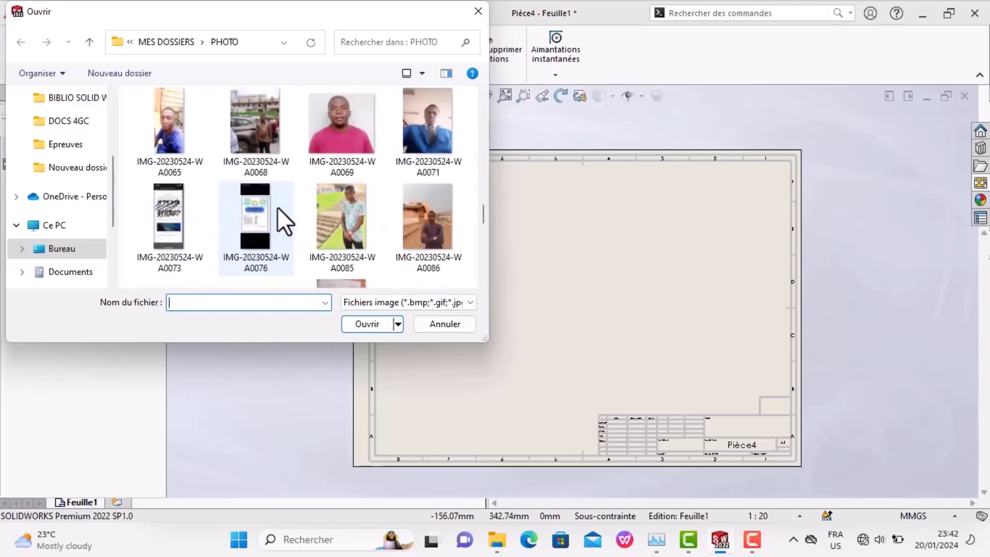
pyautogui.scroll(-2, 277, 206)
pyautogui.scroll(-2, 278, 208)
pyautogui.scroll(2, 277, 208)
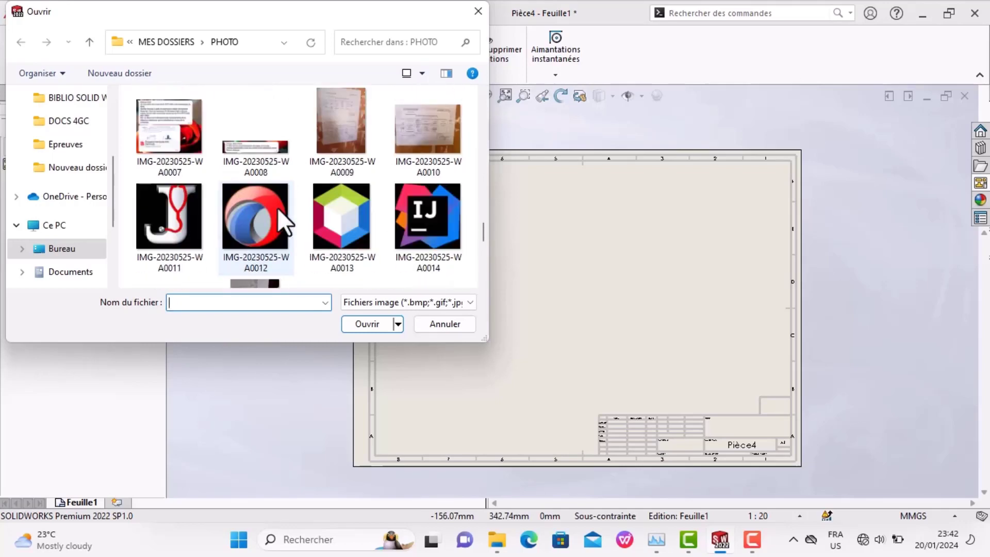
pyautogui.scroll(-2, 277, 208)
pyautogui.scroll(2, 277, 207)
pyautogui.scroll(-2, 277, 208)
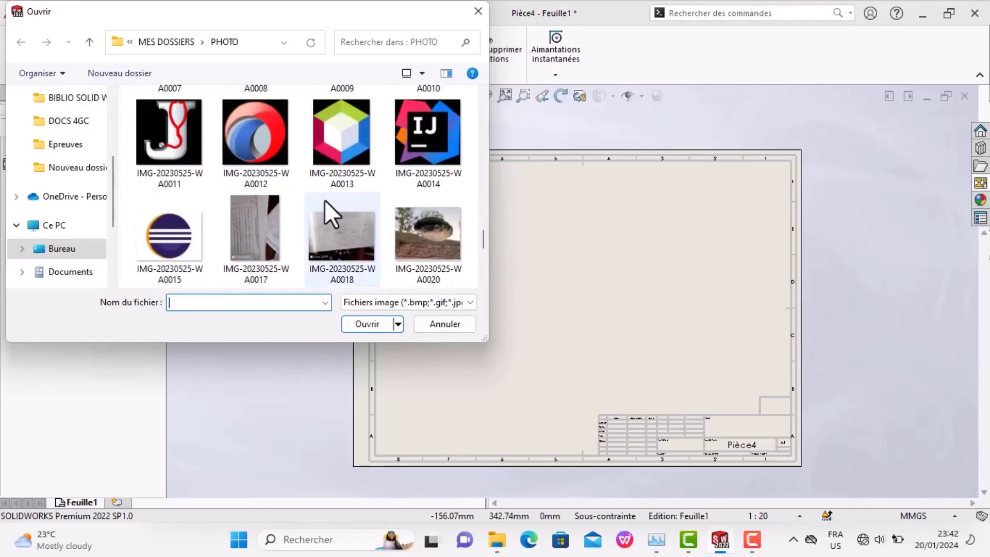
pyautogui.click(407, 155)
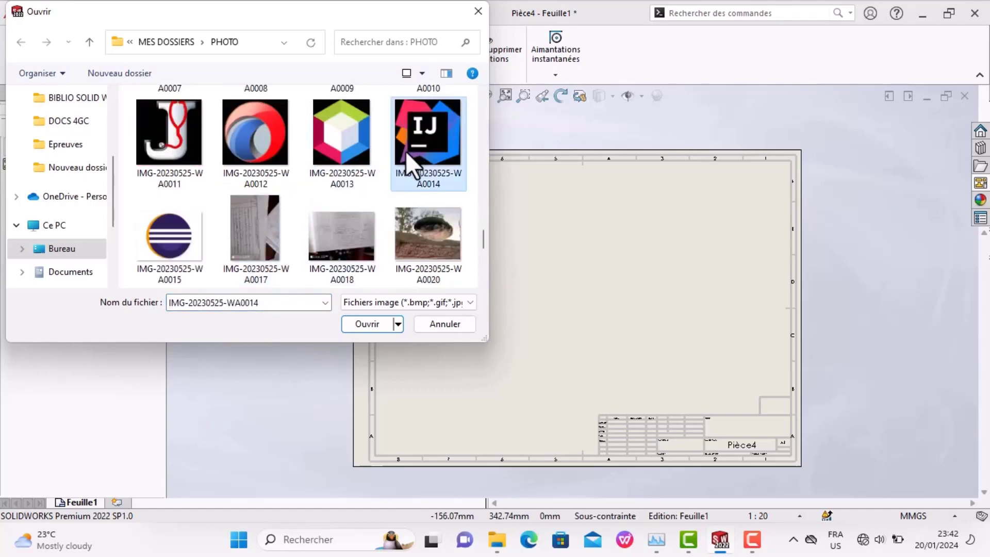
pyautogui.click(360, 322)
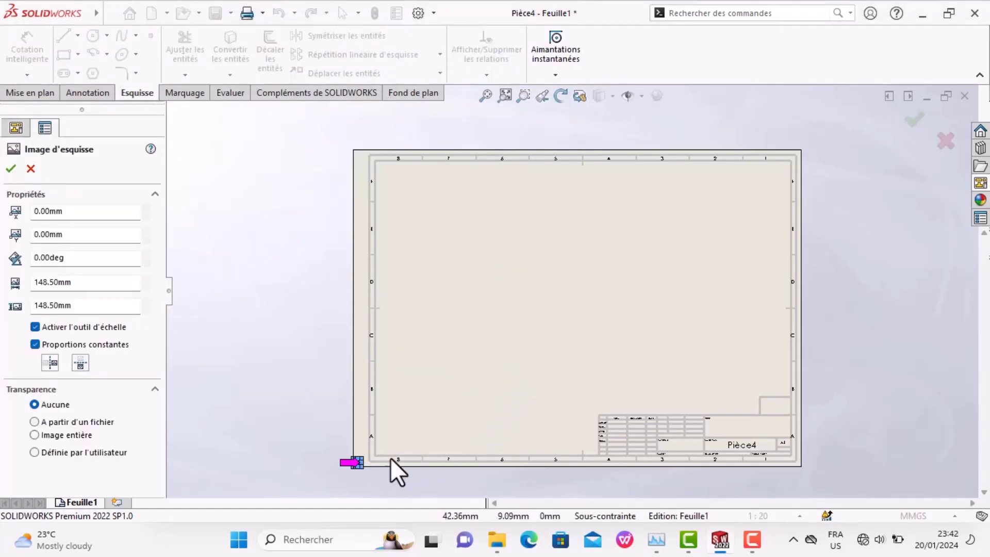
# Move the inserted IJ picture up and right from the sheet corner and finish placing it
pyautogui.scroll(2, 431, 403)
pyautogui.scroll(-3, 481, 360)
pyautogui.scroll(-3, 489, 327)
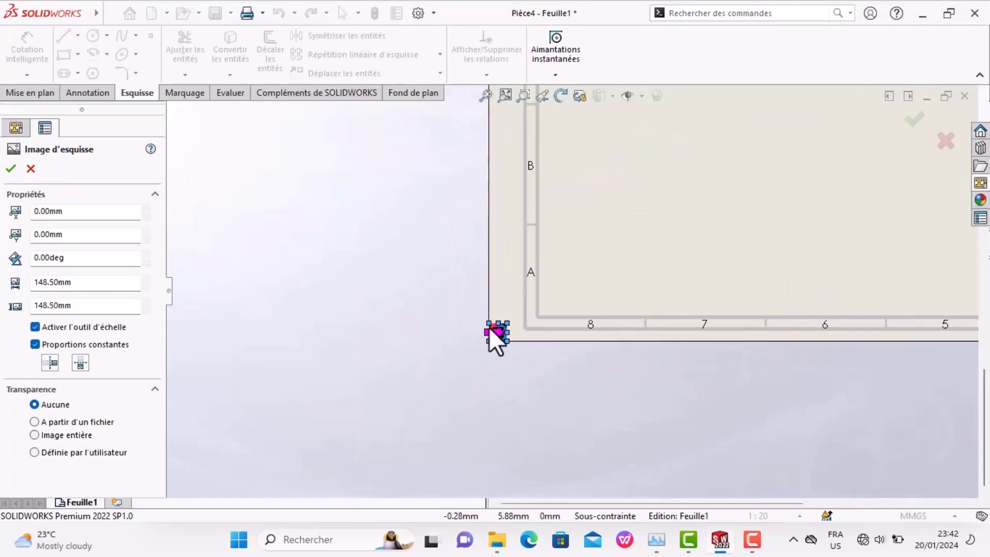
pyautogui.scroll(-2, 516, 341)
pyautogui.scroll(-3, 524, 286)
pyautogui.scroll(-2, 531, 287)
pyautogui.moveTo(549, 285)
pyautogui.mouseDown()
pyautogui.moveTo(576, 265)
pyautogui.moveTo(698, 247)
pyautogui.moveTo(778, 215)
pyautogui.moveTo(974, 168)
pyautogui.moveTo(686, 289)
pyautogui.mouseUp()
pyautogui.scroll(2, 681, 295)
pyautogui.scroll(2, 676, 300)
pyautogui.scroll(2, 595, 292)
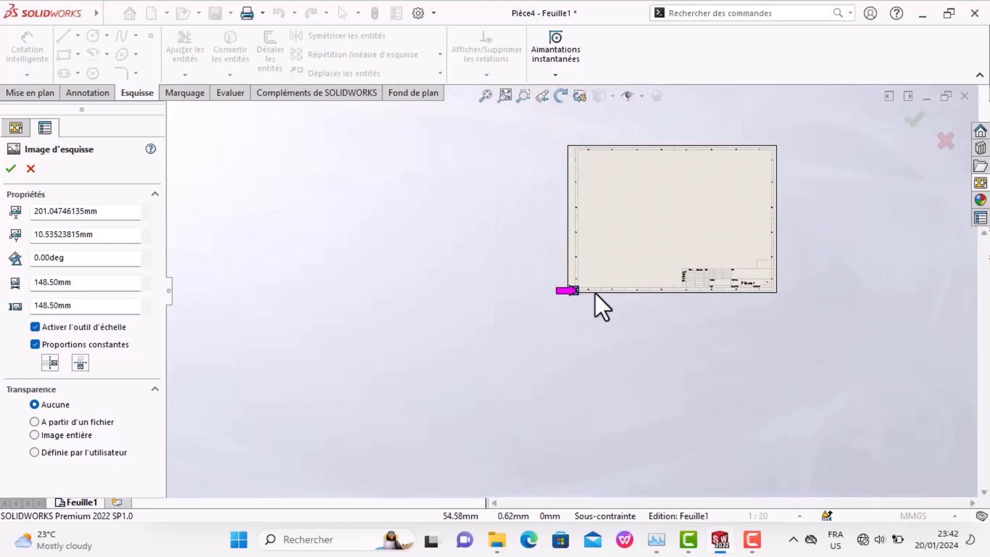
pyautogui.moveTo(581, 292); pyautogui.dragTo(615, 283)
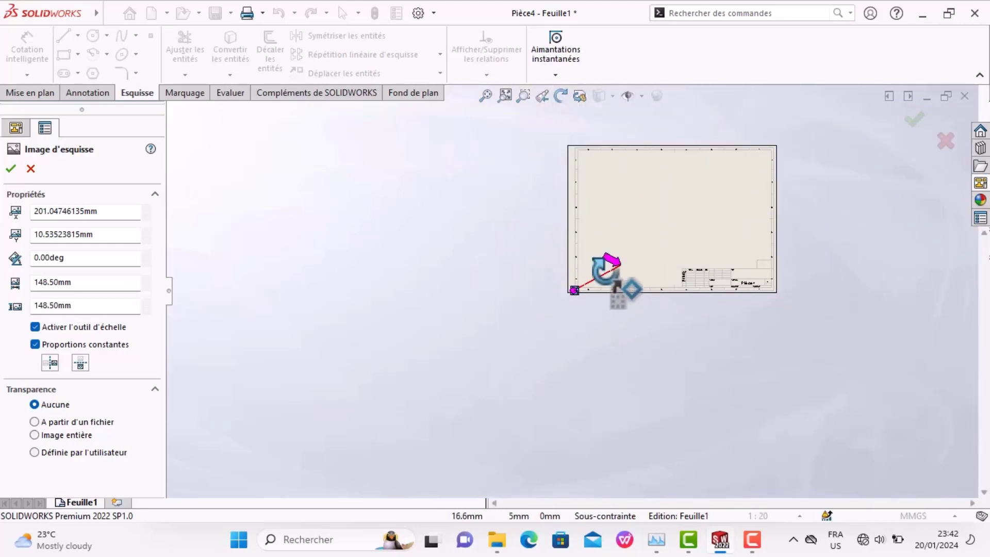
pyautogui.press('Return')
# Reselect the IJ logo and enlarge it
pyautogui.scroll(2, 567, 286)
pyautogui.scroll(-3, 590, 294)
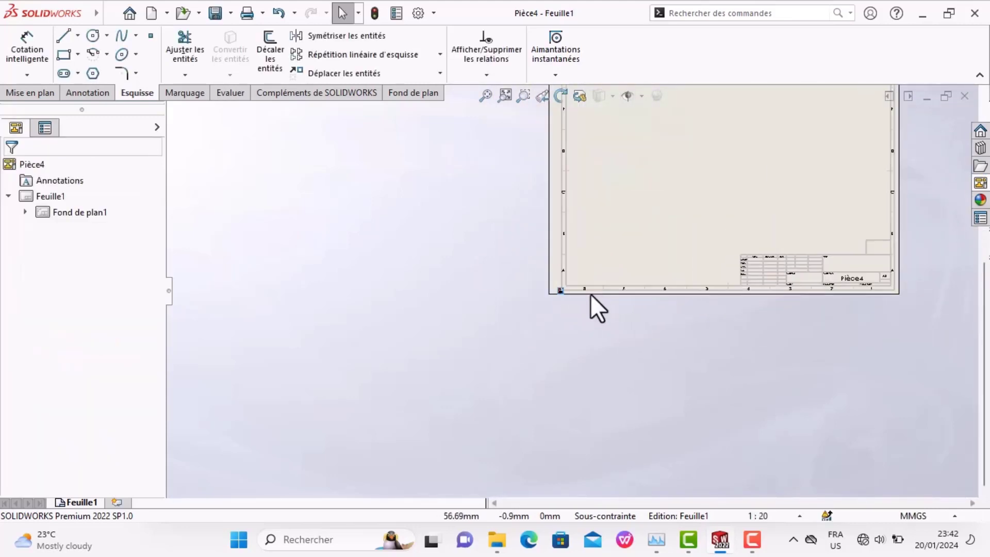
pyautogui.scroll(-2, 563, 291)
pyautogui.scroll(-3, 557, 304)
pyautogui.scroll(-1, 593, 307)
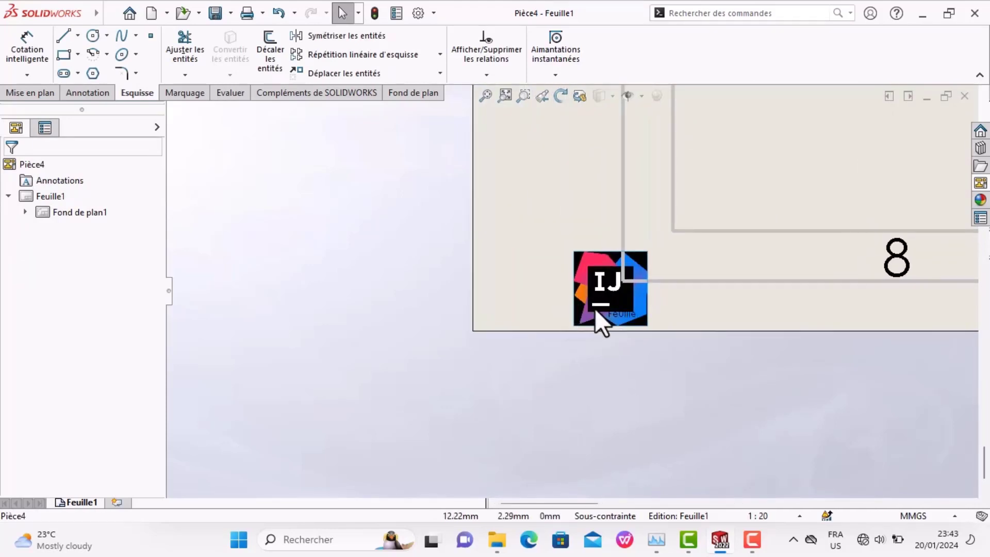
pyautogui.click(595, 309)
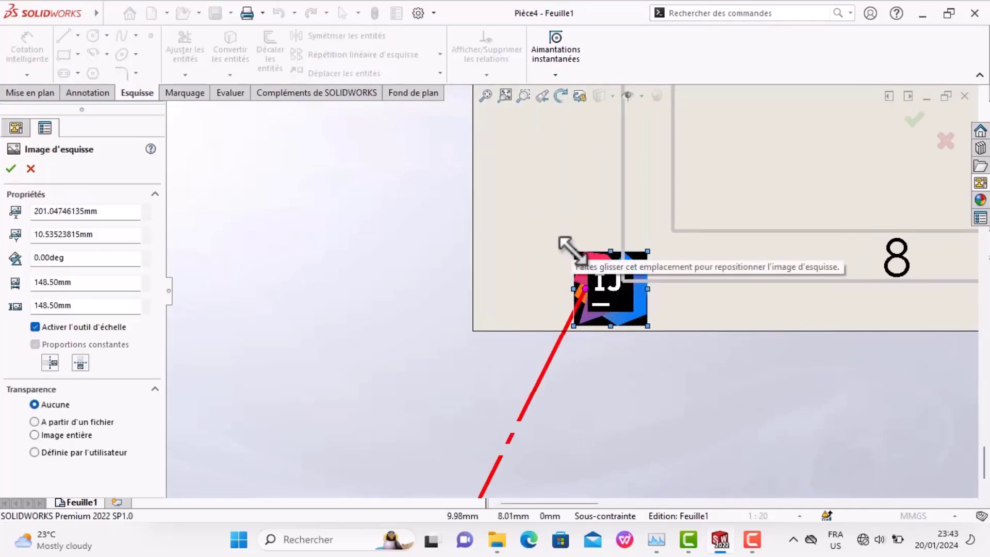
pyautogui.moveTo(572, 250); pyautogui.dragTo(474, 151)
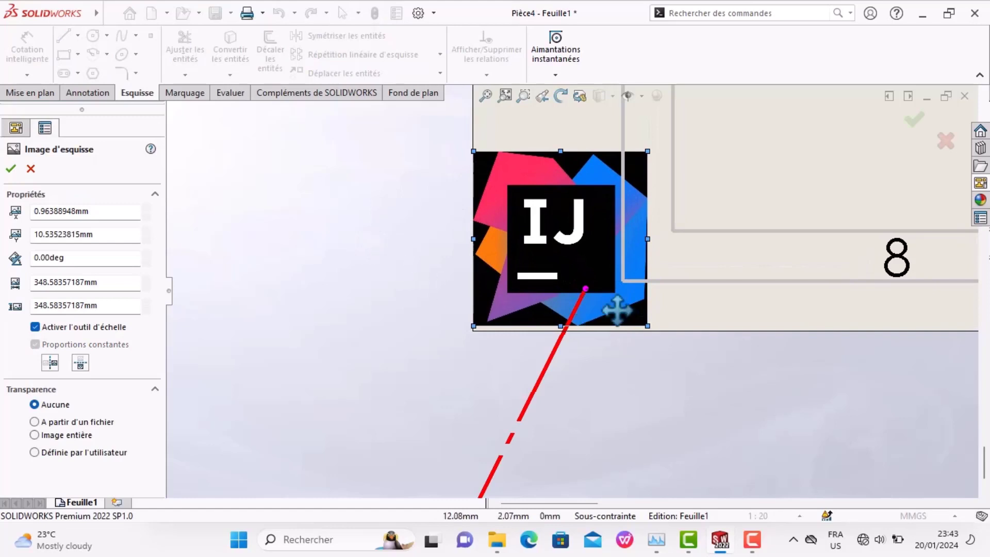
# Move the IJ logo across the sheet into the small box above the title block
pyautogui.scroll(-1, 660, 335)
pyautogui.scroll(5, 624, 325)
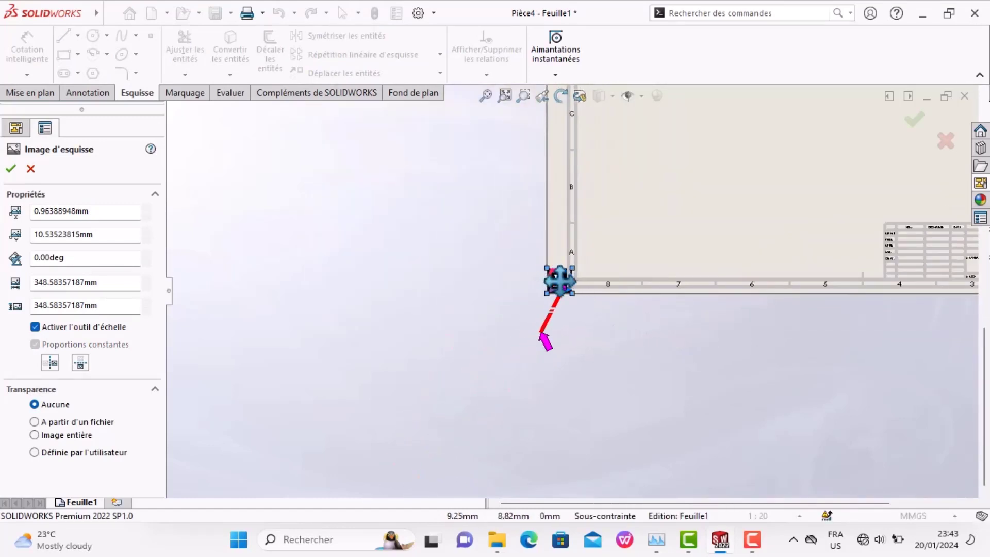
pyautogui.moveTo(559, 281); pyautogui.dragTo(729, 250)
pyautogui.scroll(2, 734, 262)
pyautogui.scroll(1, 734, 262)
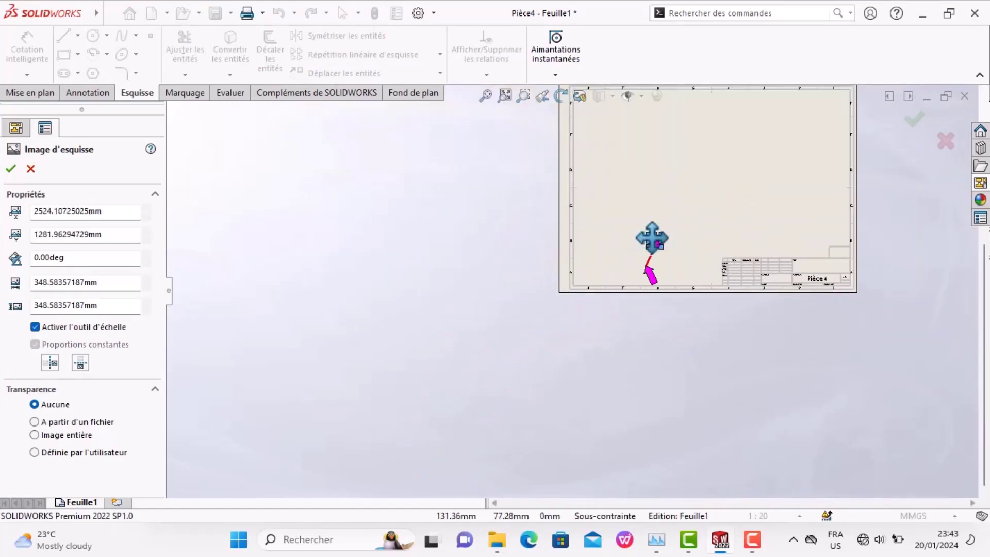
pyautogui.scroll(-2, 652, 237)
pyautogui.scroll(-2, 647, 258)
pyautogui.moveTo(629, 272); pyautogui.dragTo(895, 291)
pyautogui.scroll(-1, 783, 288)
pyautogui.scroll(3, 719, 298)
pyautogui.scroll(-1, 754, 297)
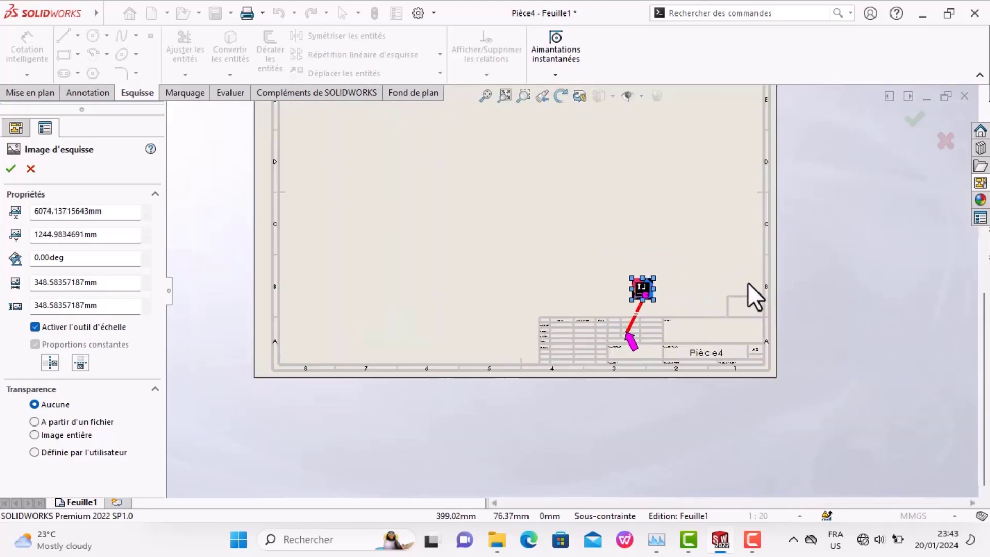
pyautogui.scroll(-2, 819, 282)
pyautogui.moveTo(570, 289); pyautogui.dragTo(719, 318)
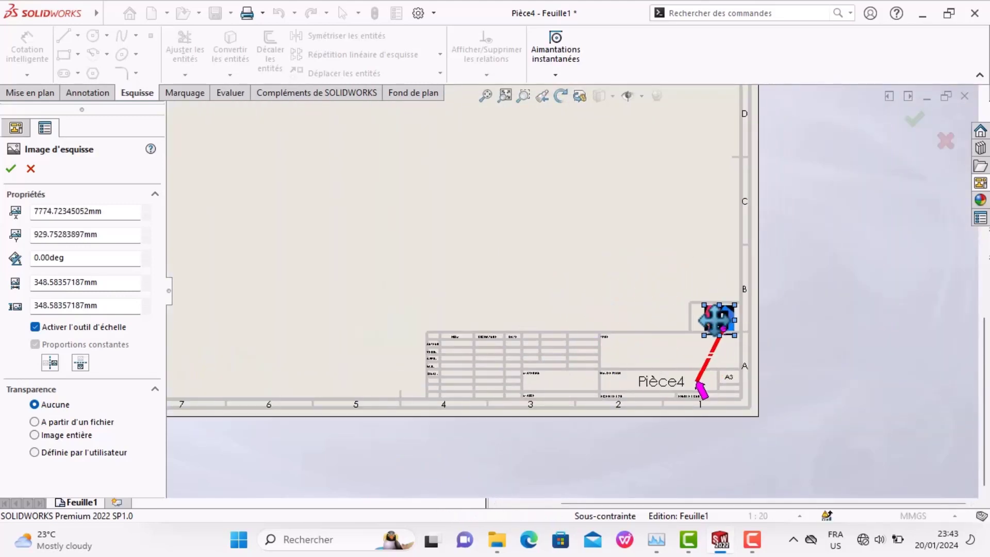
# Adjust the IJ logo's corner handles until it fills the box
pyautogui.scroll(-2, 722, 325)
pyautogui.scroll(-1, 696, 330)
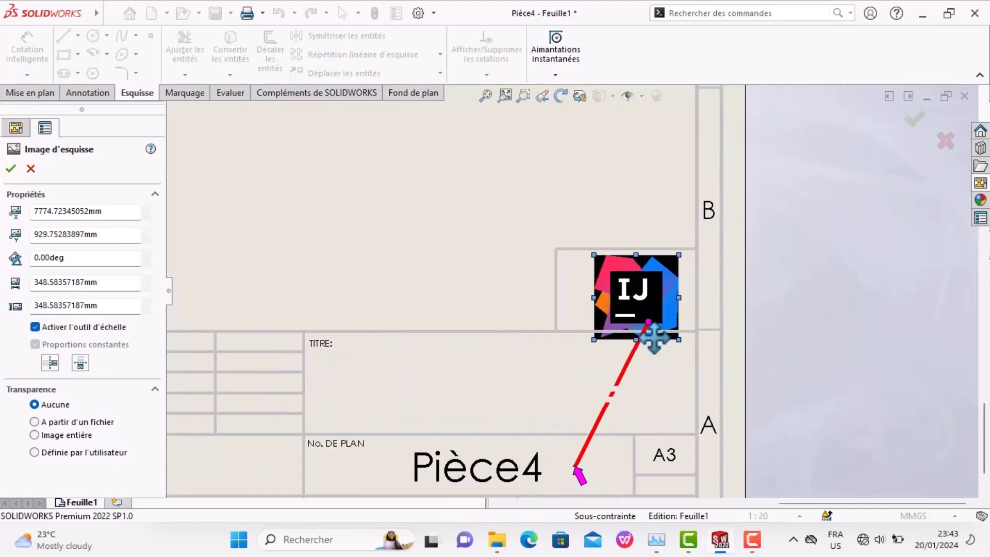
pyautogui.moveTo(638, 341); pyautogui.dragTo(638, 329)
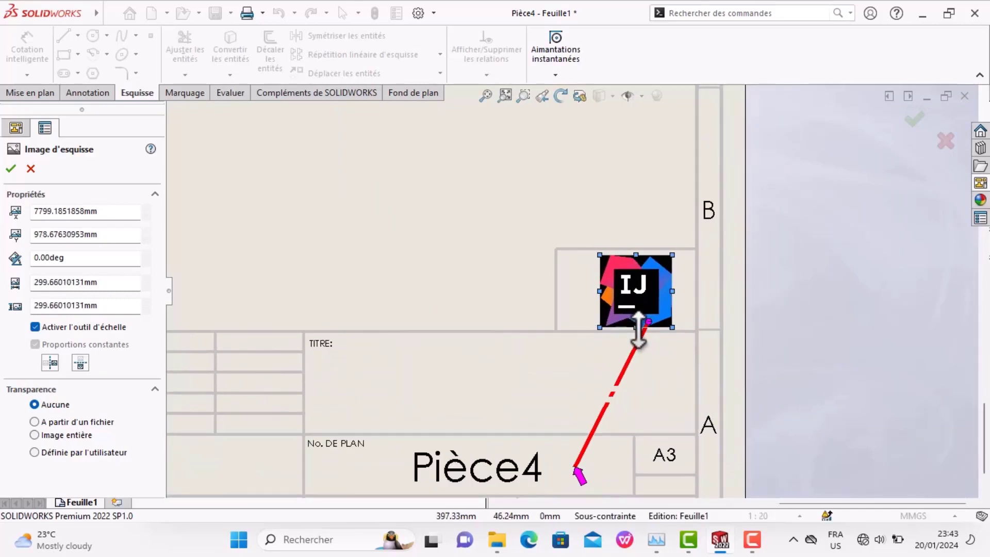
pyautogui.moveTo(597, 254); pyautogui.dragTo(591, 248)
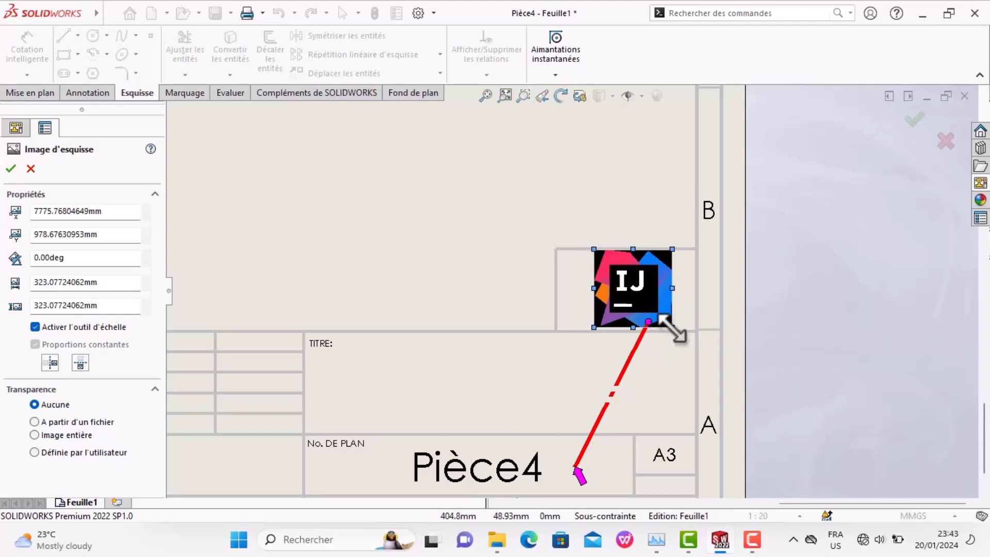
pyautogui.moveTo(672, 327); pyautogui.dragTo(674, 329)
# Add a CHRISTIAN note in the AUTEUR cell with the Annotation Note tool
pyautogui.click(909, 129)
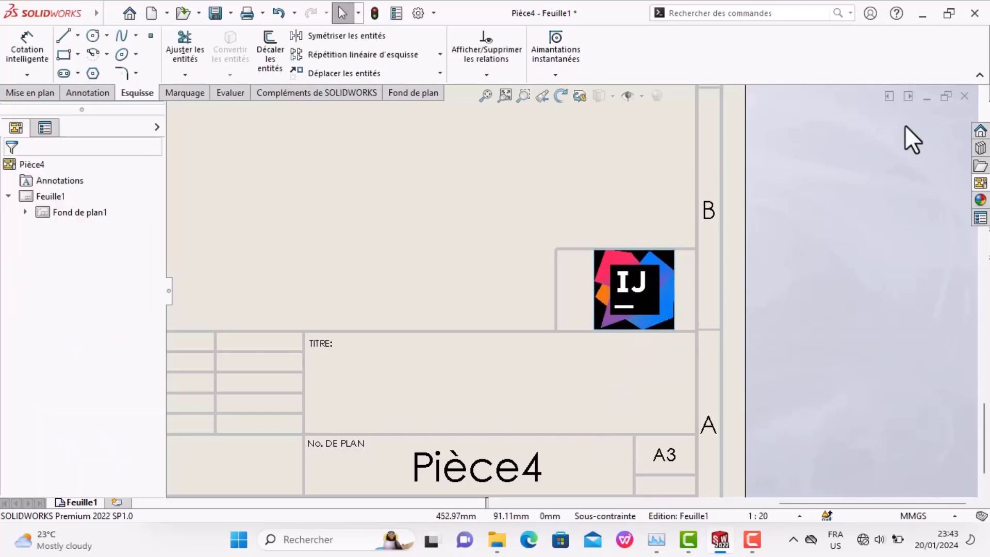
pyautogui.scroll(2, 650, 304)
pyautogui.scroll(3, 567, 331)
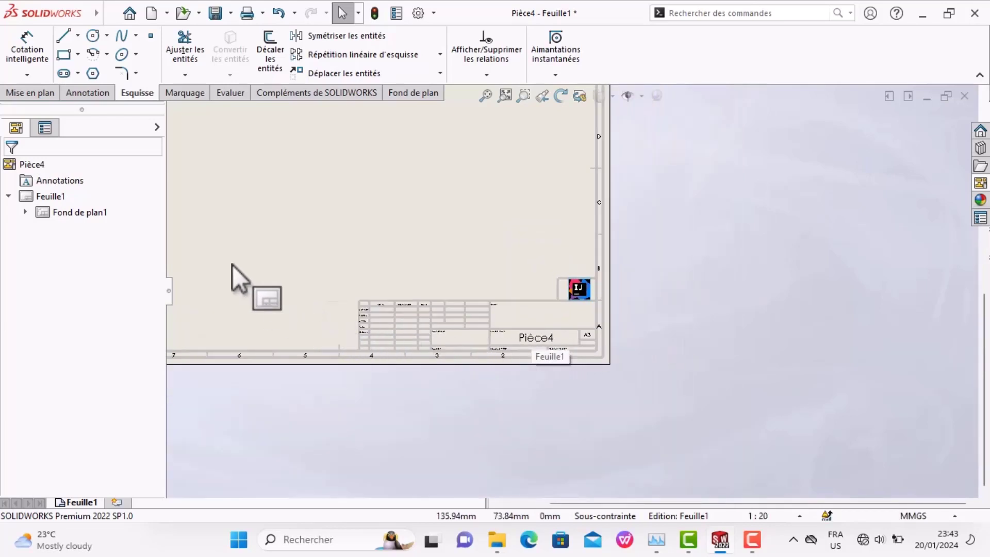
pyautogui.click(85, 92)
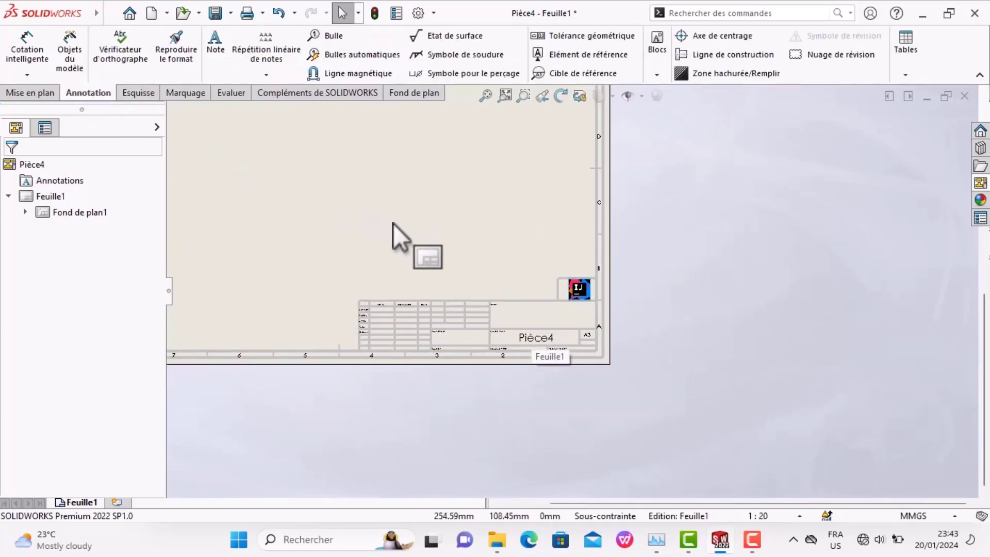
pyautogui.click(211, 50)
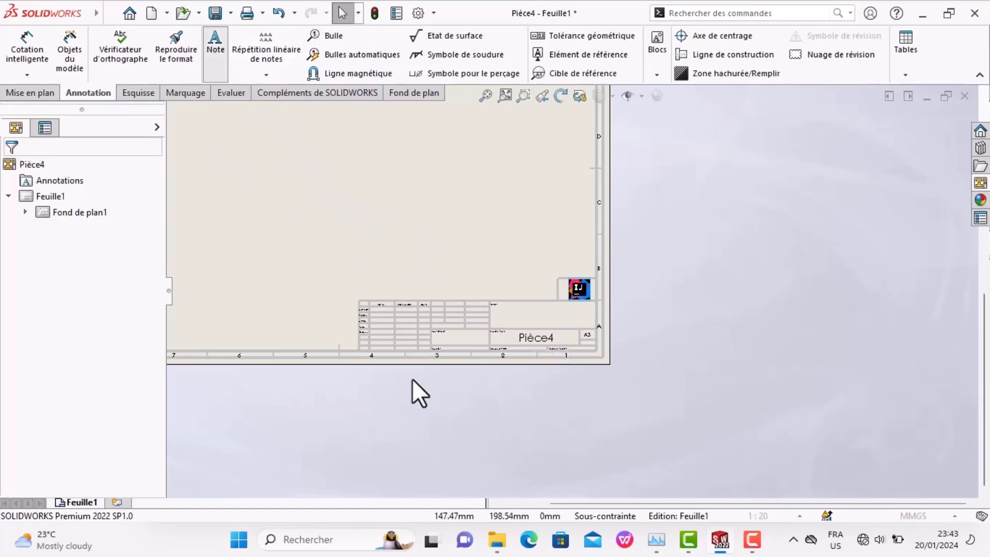
pyautogui.scroll(-2, 379, 342)
pyautogui.scroll(-1, 395, 321)
pyautogui.scroll(-3, 438, 302)
pyautogui.scroll(-2, 482, 273)
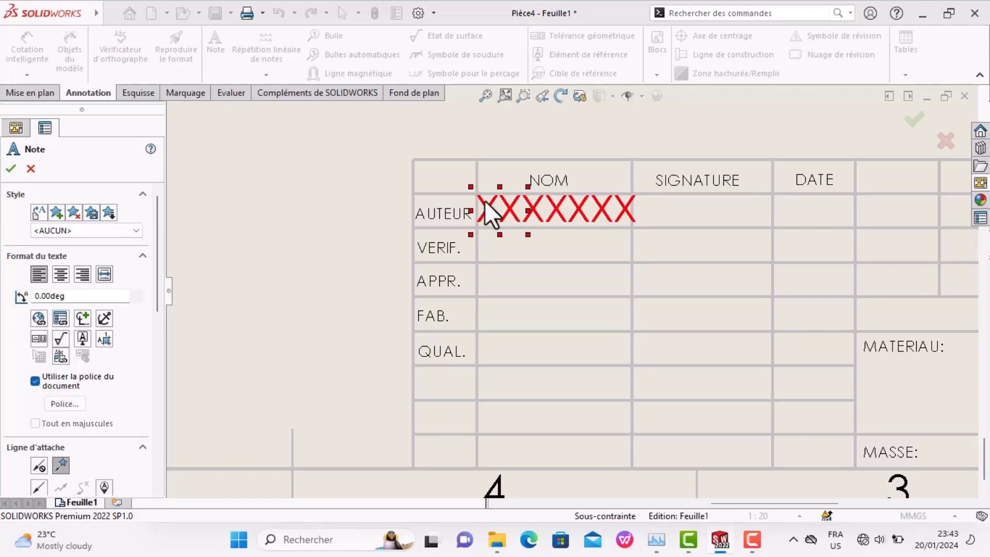
pyautogui.click(478, 209)
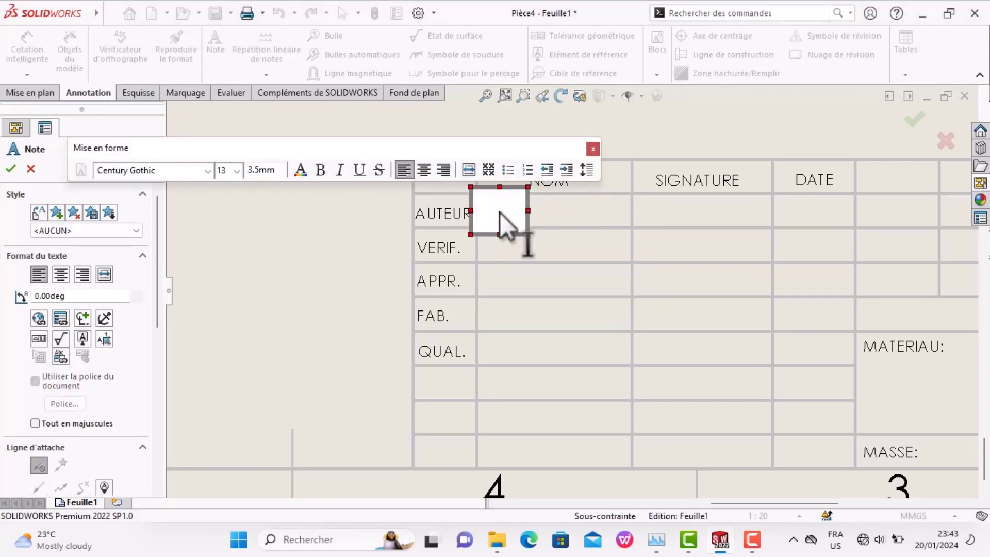
pyautogui.write('CHRI')
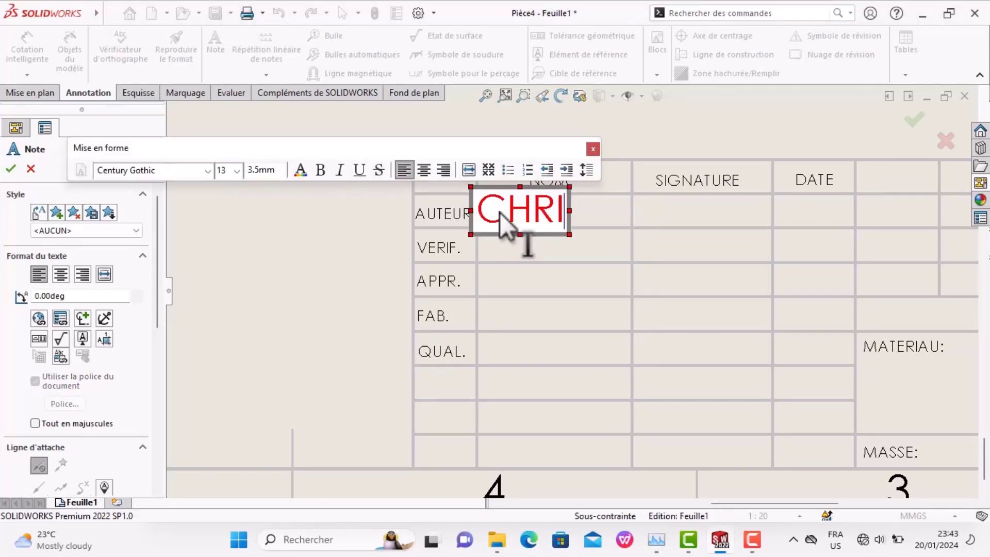
pyautogui.write('STIA')
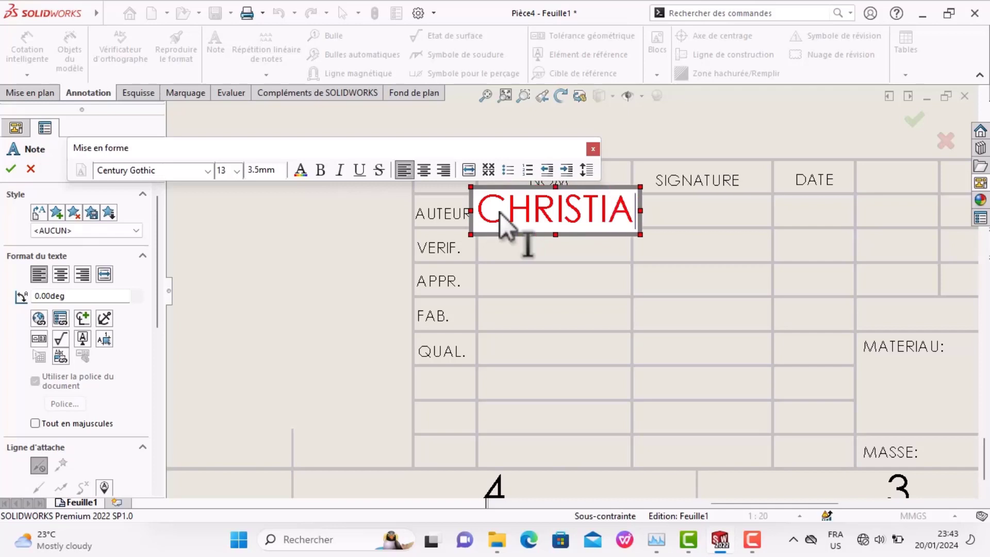
pyautogui.write('N')
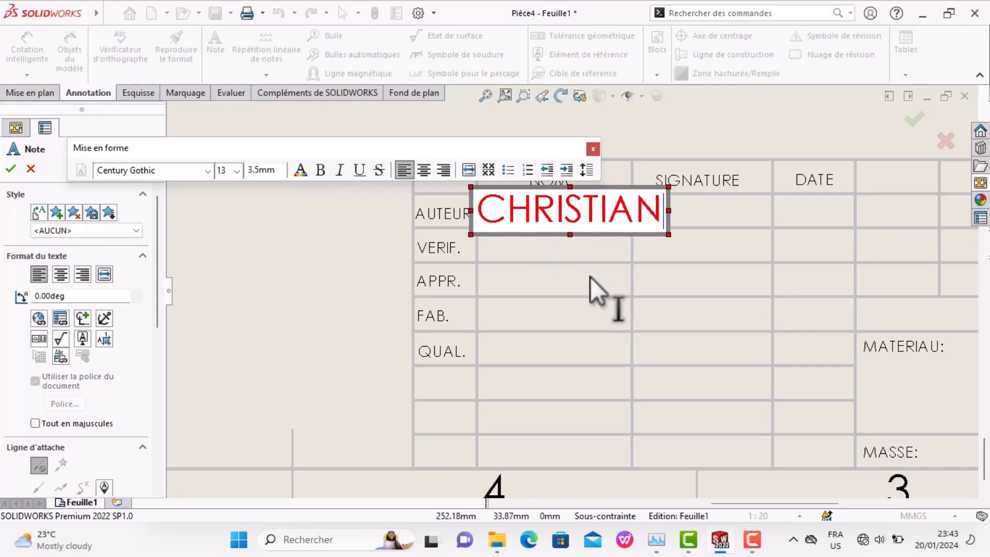
# Set the CHRISTIAN note's font colour to black and finish the note
pyautogui.click(305, 173)
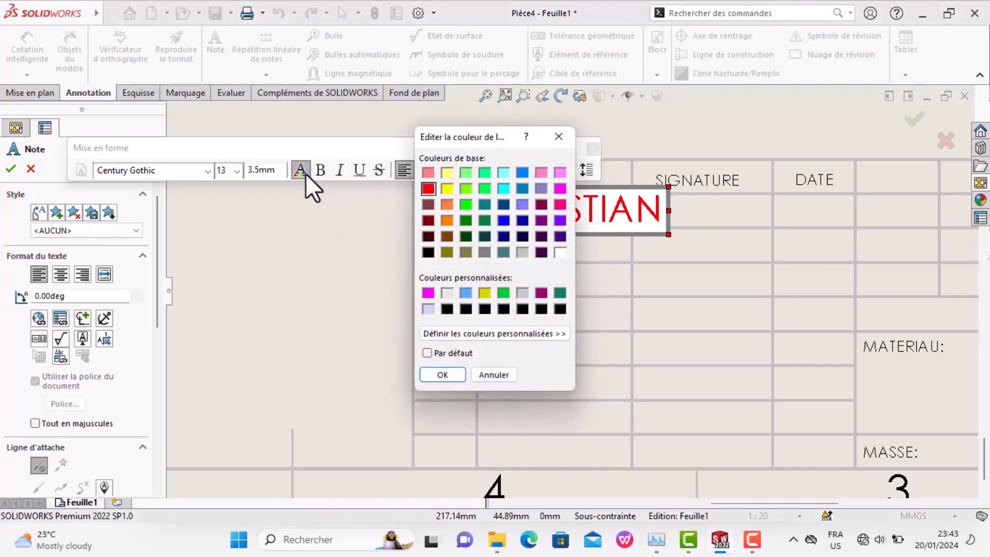
pyautogui.click(444, 310)
pyautogui.click(441, 373)
pyautogui.click(485, 298)
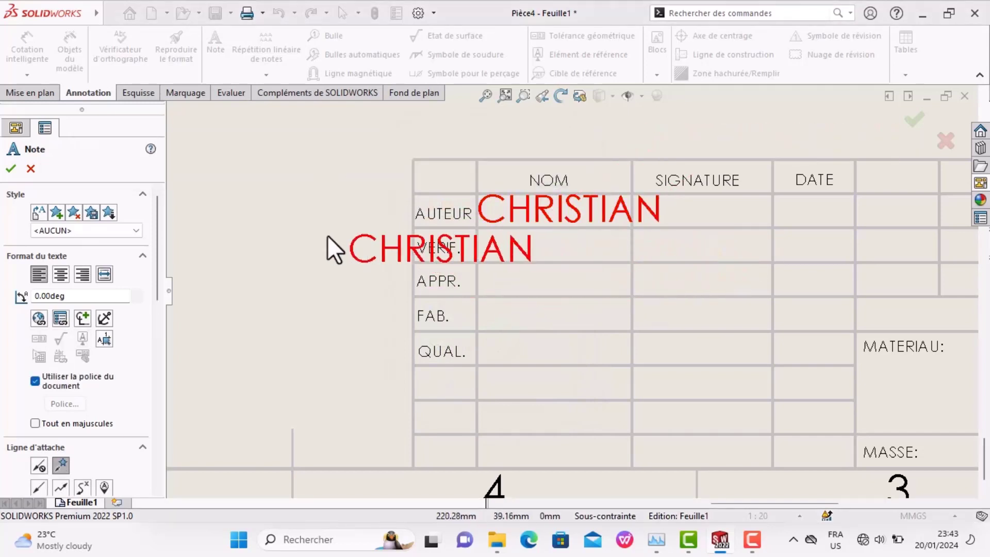
# Cancel the extra note copy and delete the CHRISTIAN note
pyautogui.press('Escape')
pyautogui.scroll(1, 550, 242)
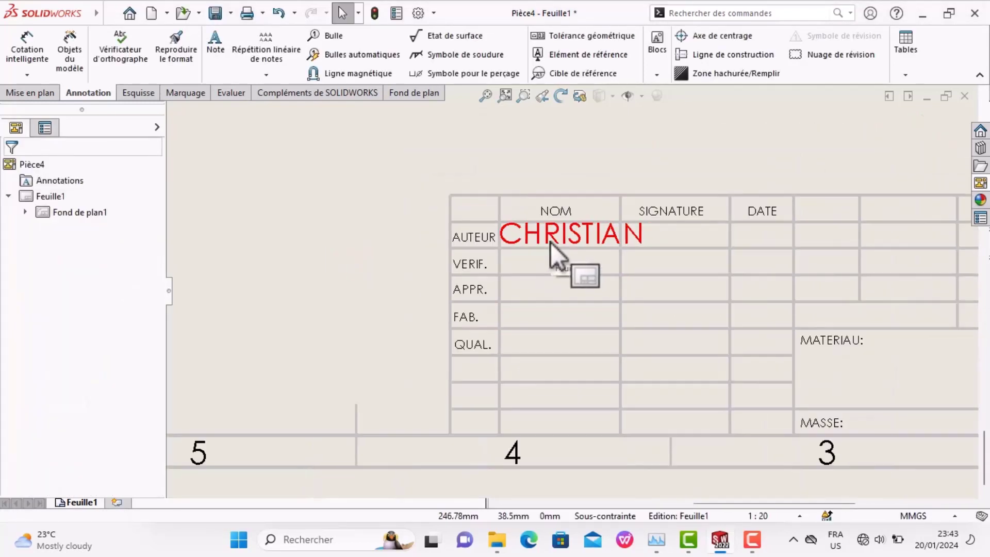
pyautogui.click(590, 234)
pyautogui.press('Delete')
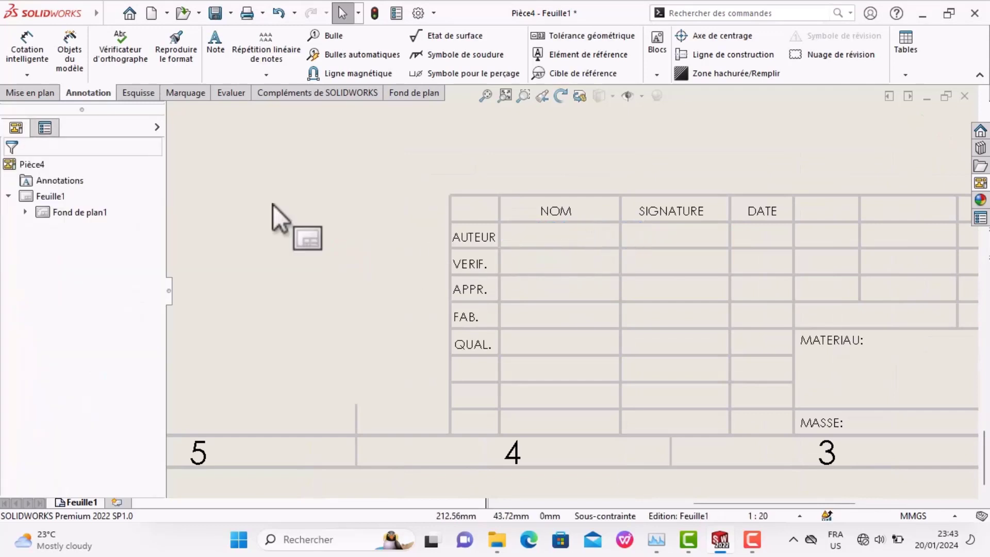
# Enter sheet-format editing via the sheet's Editer le fond de plan option
pyautogui.click(550, 239)
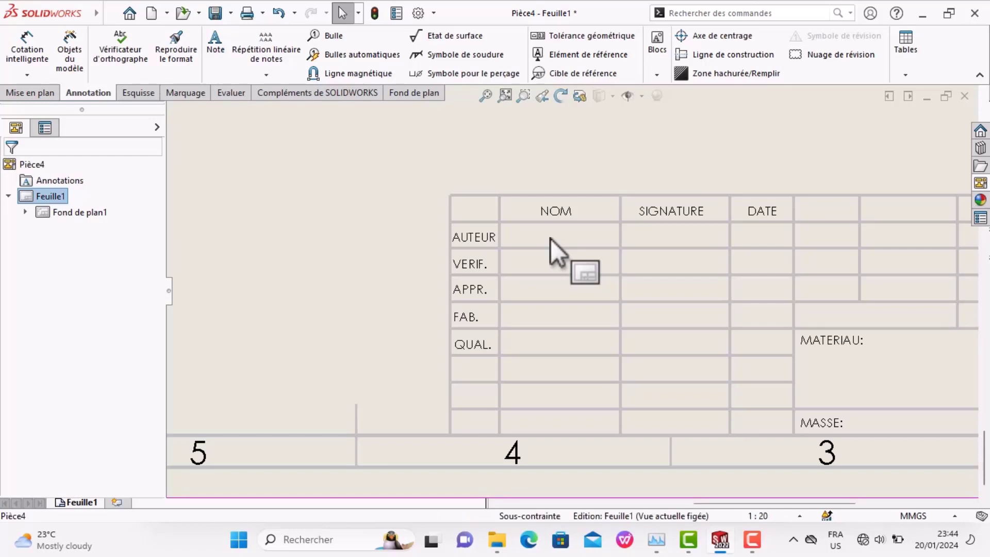
pyautogui.scroll(1, 581, 289)
pyautogui.scroll(2, 577, 280)
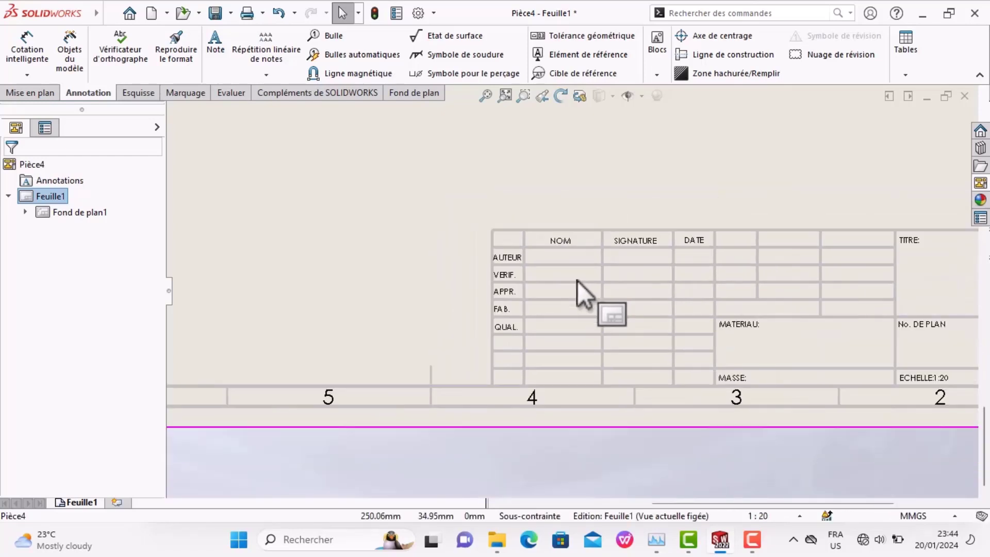
pyautogui.scroll(2, 577, 280)
pyautogui.rightClick(525, 230)
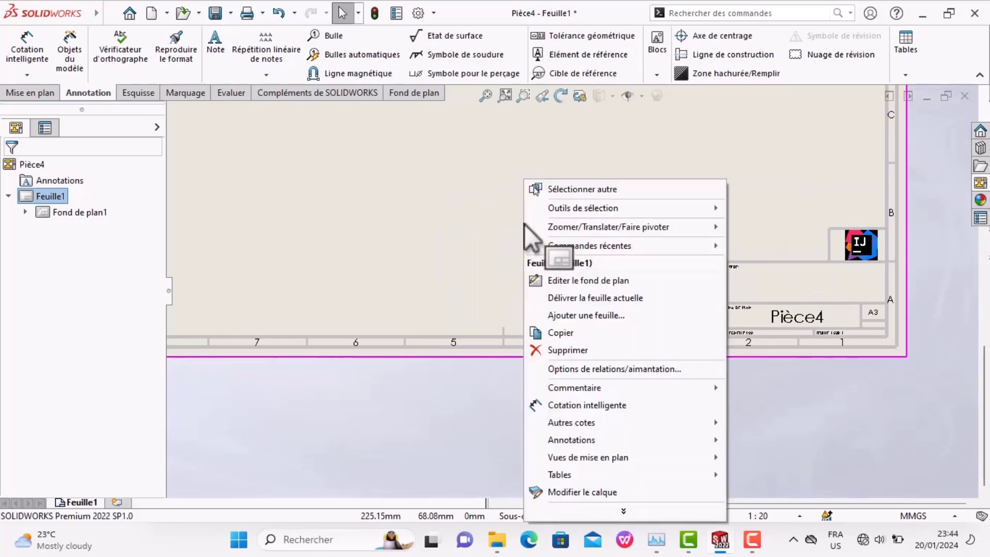
pyautogui.click(581, 495)
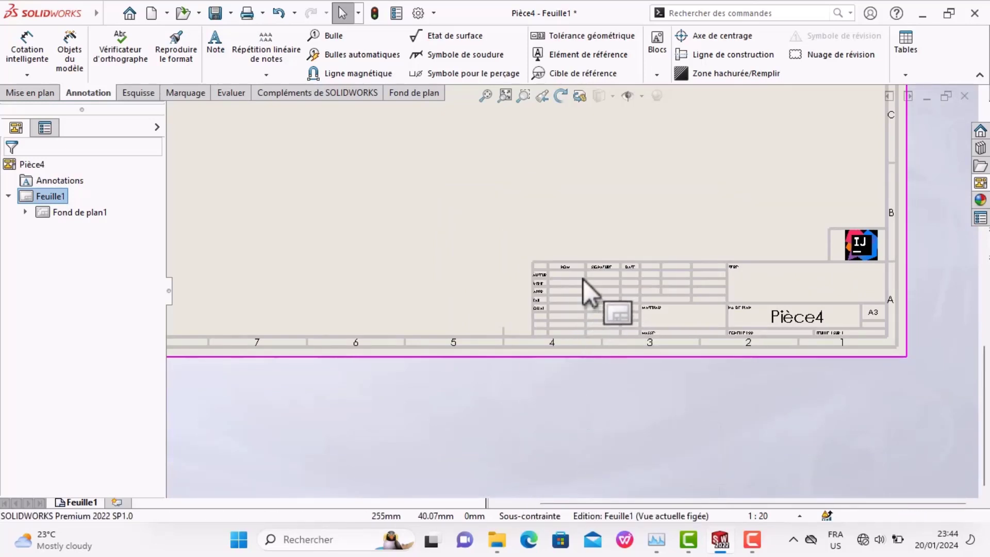
pyautogui.scroll(-2, 567, 285)
pyautogui.scroll(-2, 566, 285)
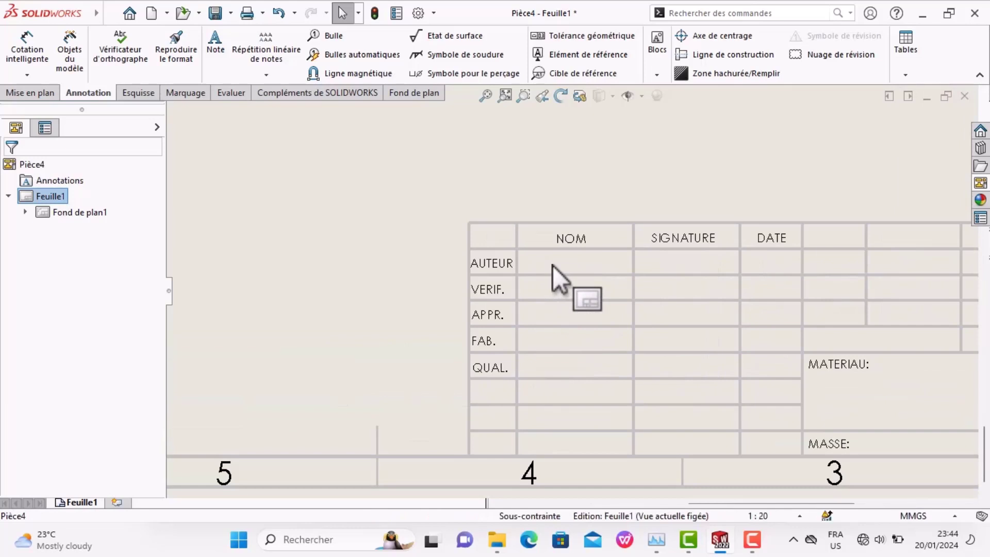
pyautogui.rightClick(545, 196)
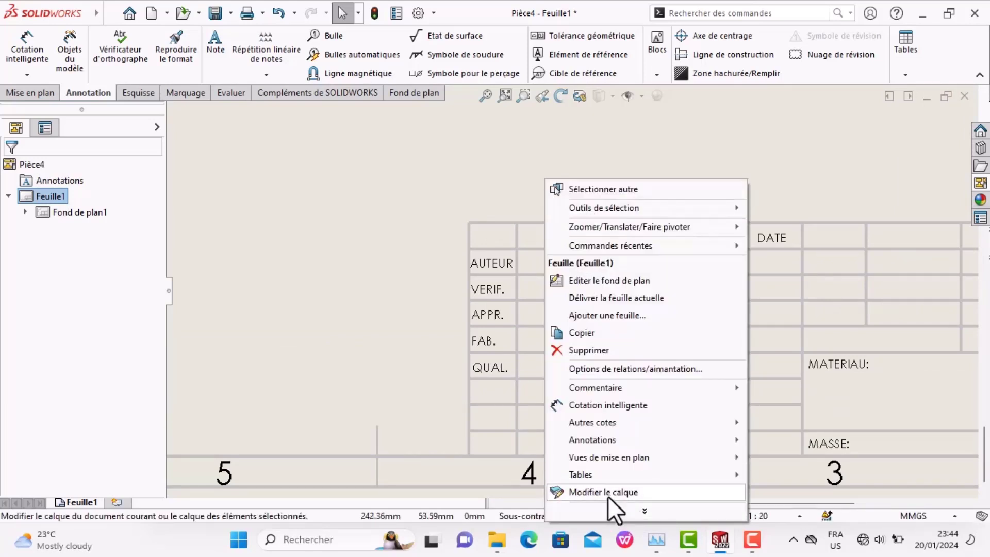
pyautogui.click(608, 281)
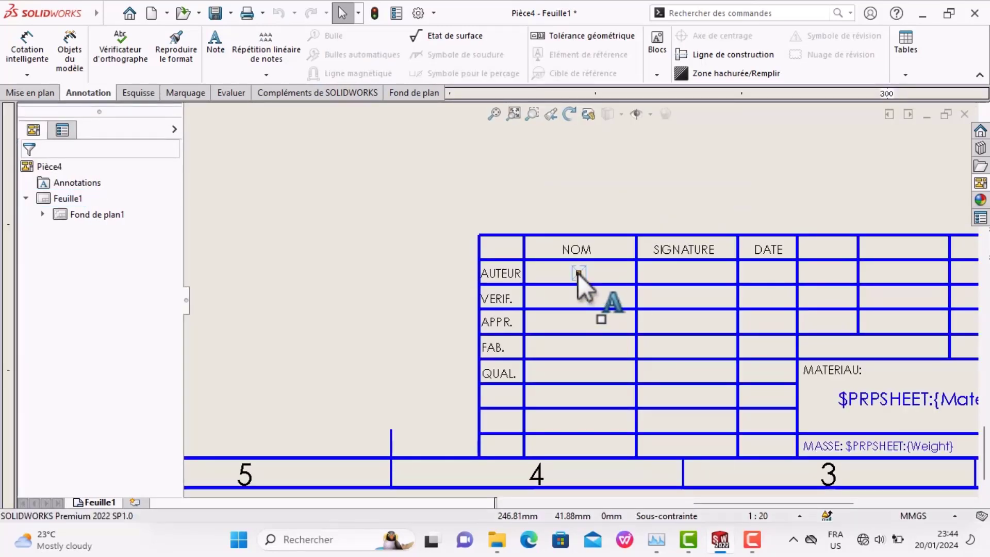
# Cancel an empty author-cell note, exit, and re-enter sheet-format editing
pyautogui.click(577, 273)
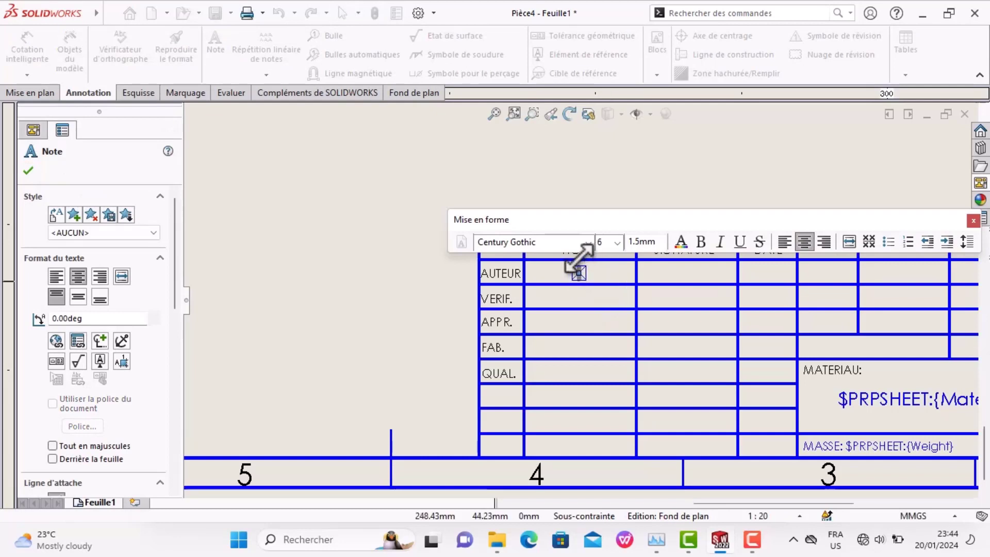
pyautogui.press('Escape')
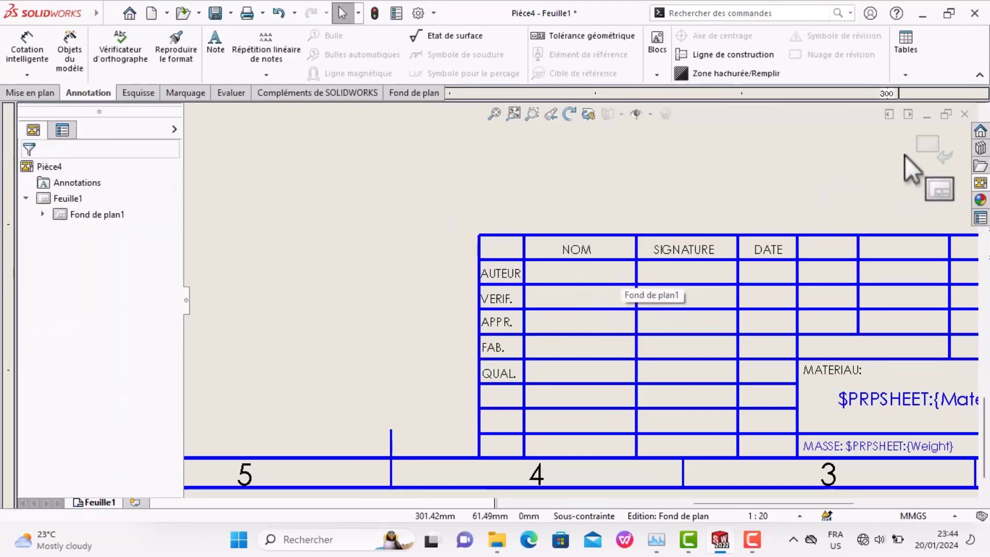
pyautogui.click(933, 147)
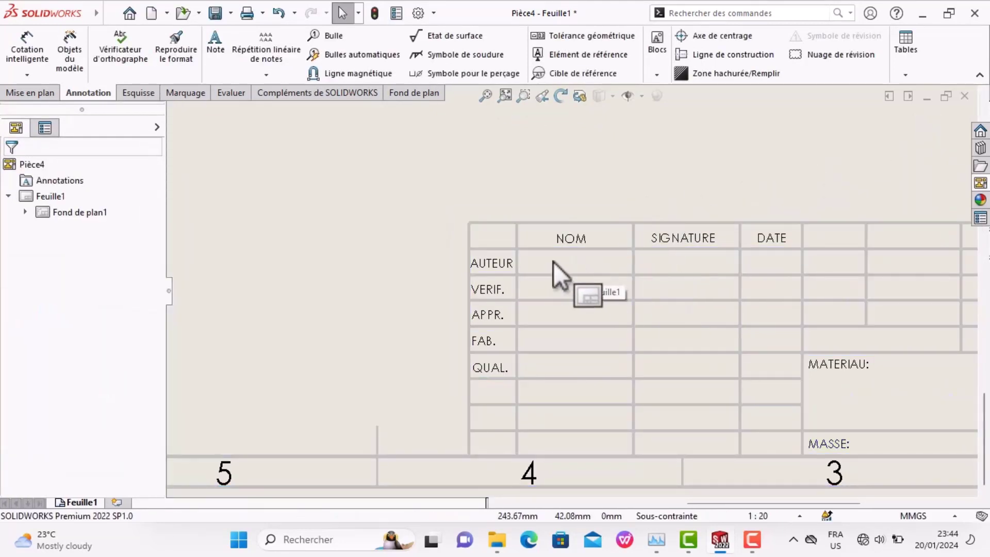
pyautogui.rightClick(553, 261)
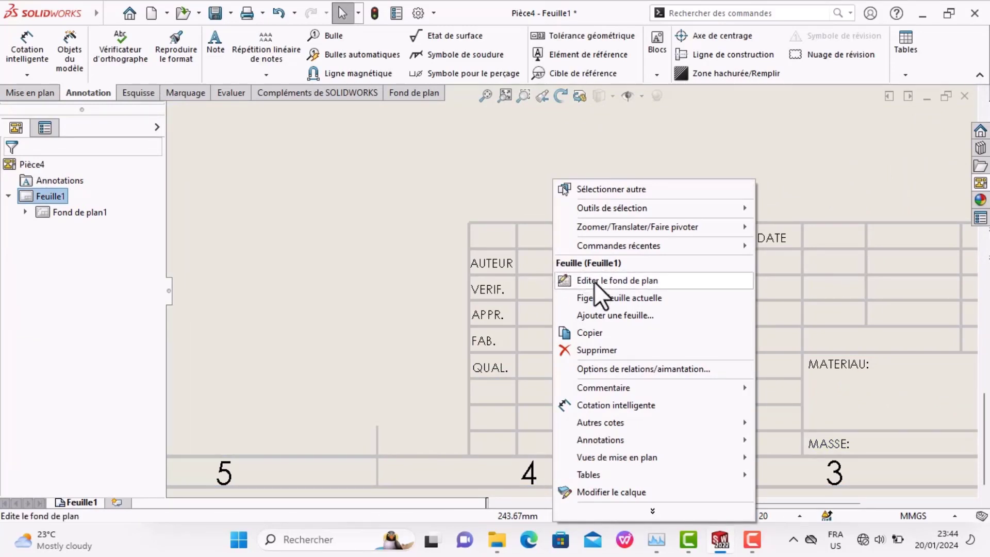
pyautogui.click(617, 281)
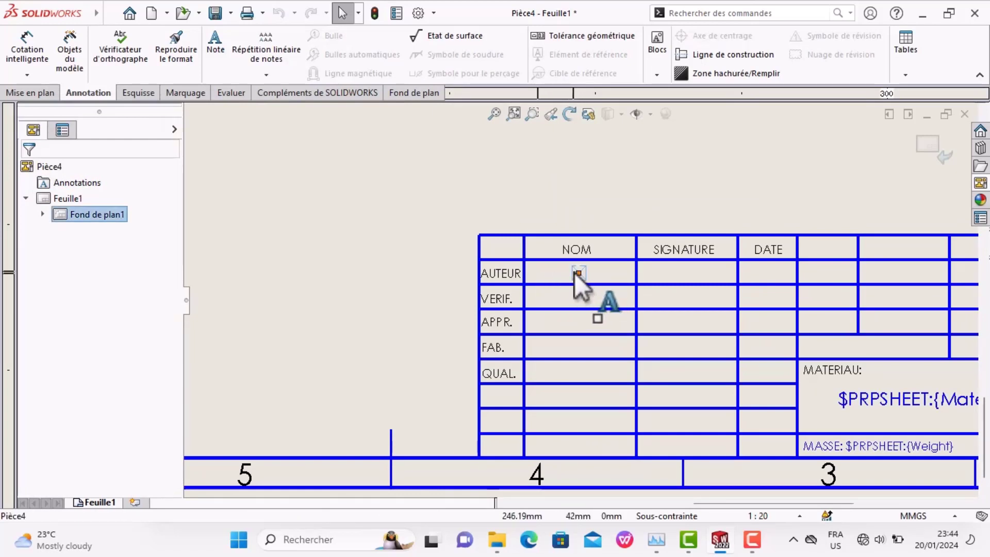
# Enter CHRISTIAN in the AUTEUR and VERIF. name cells
pyautogui.click(578, 272)
pyautogui.click(579, 273)
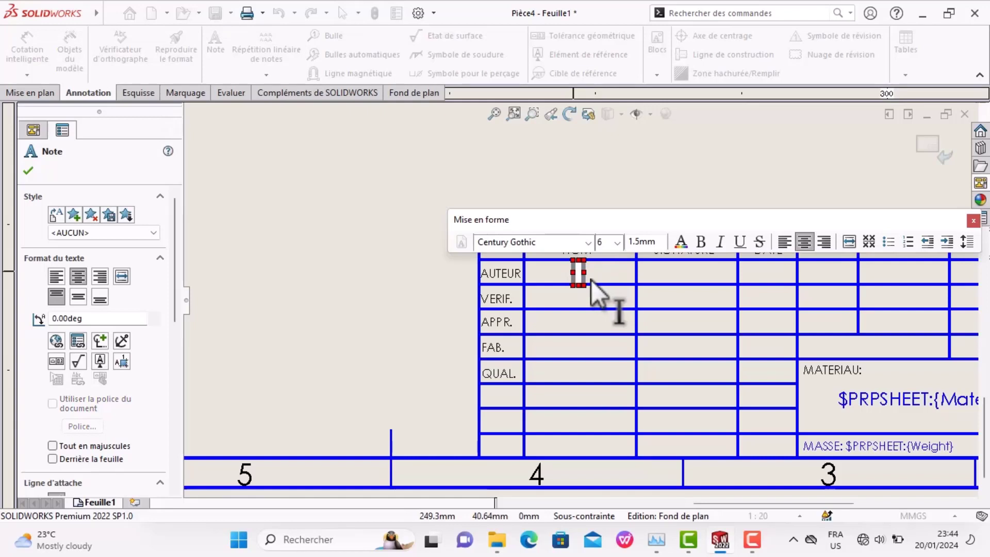
pyautogui.write('CH')
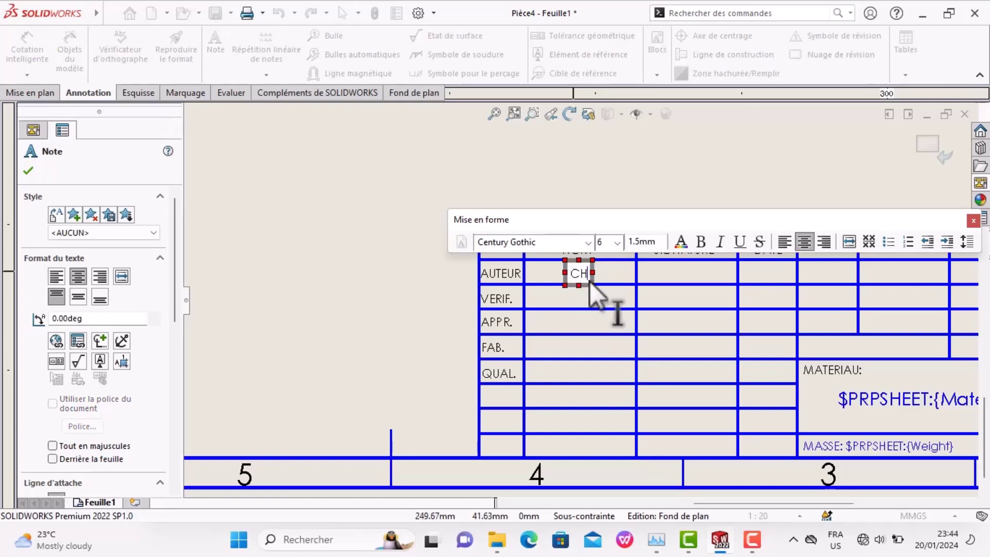
pyautogui.write('RISTI')
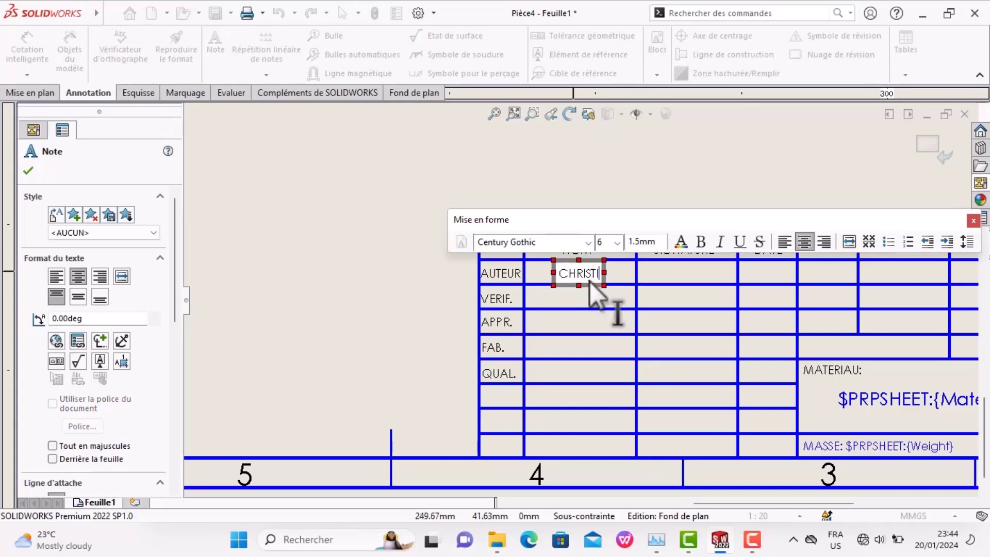
pyautogui.write('AN')
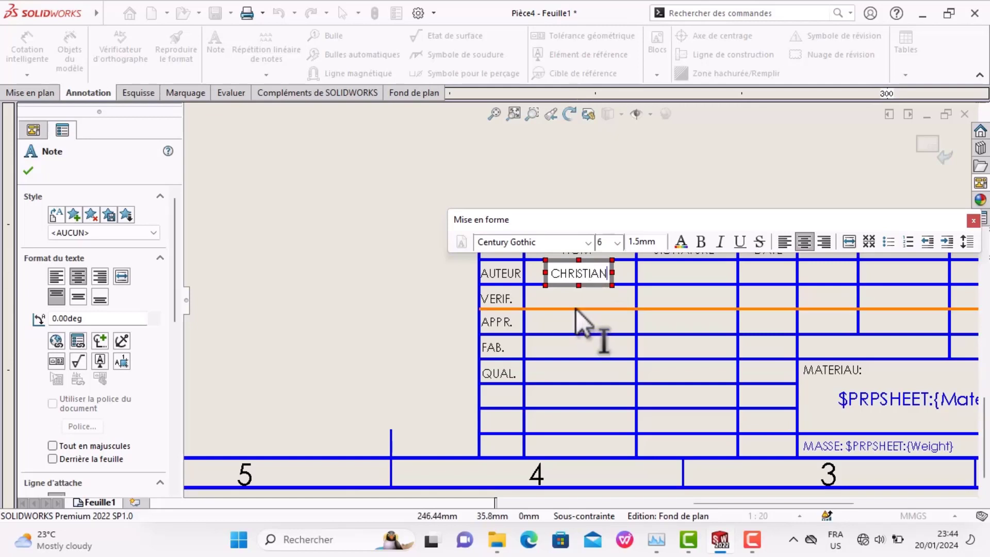
pyautogui.click(577, 310)
pyautogui.click(578, 298)
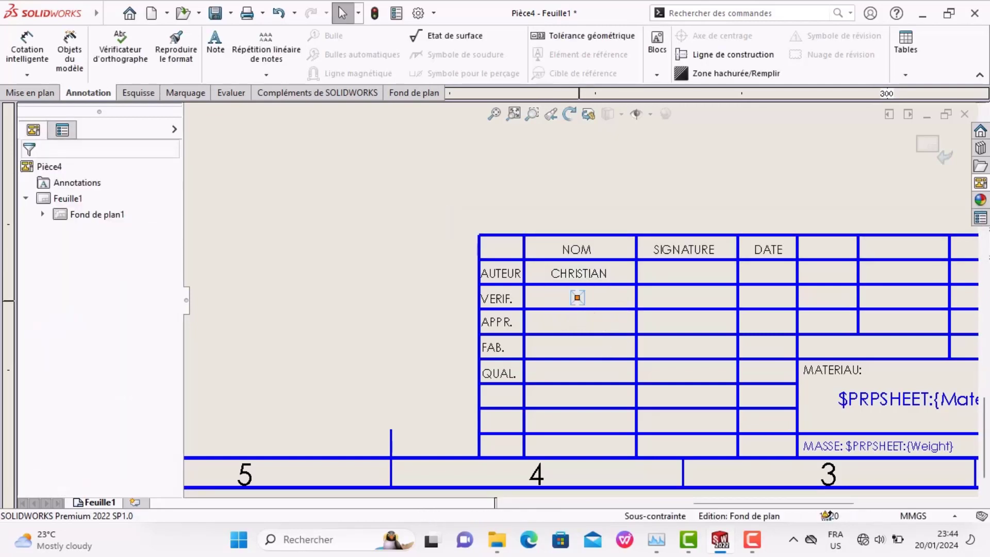
pyautogui.write('C')
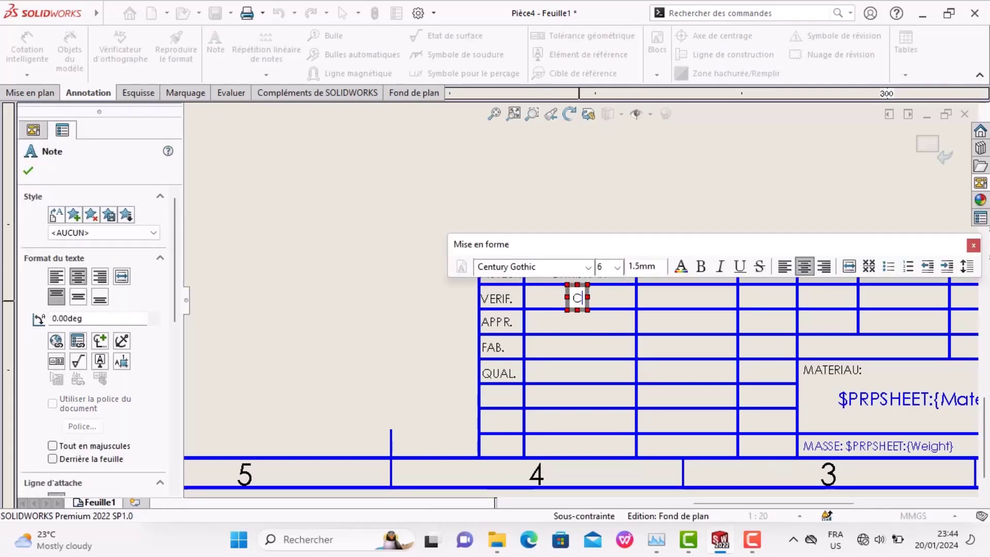
pyautogui.write('HRIST')
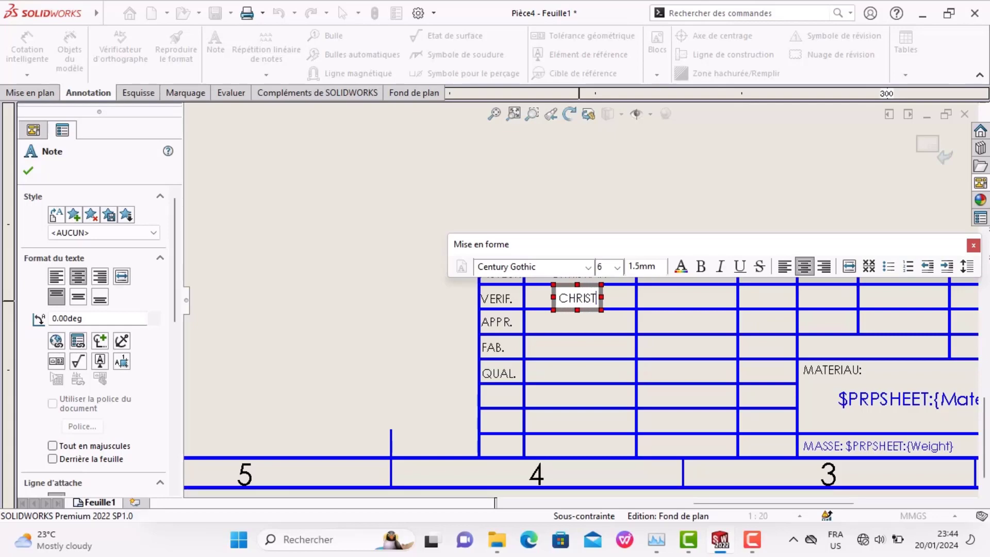
pyautogui.write('IAN')
pyautogui.press('Escape')
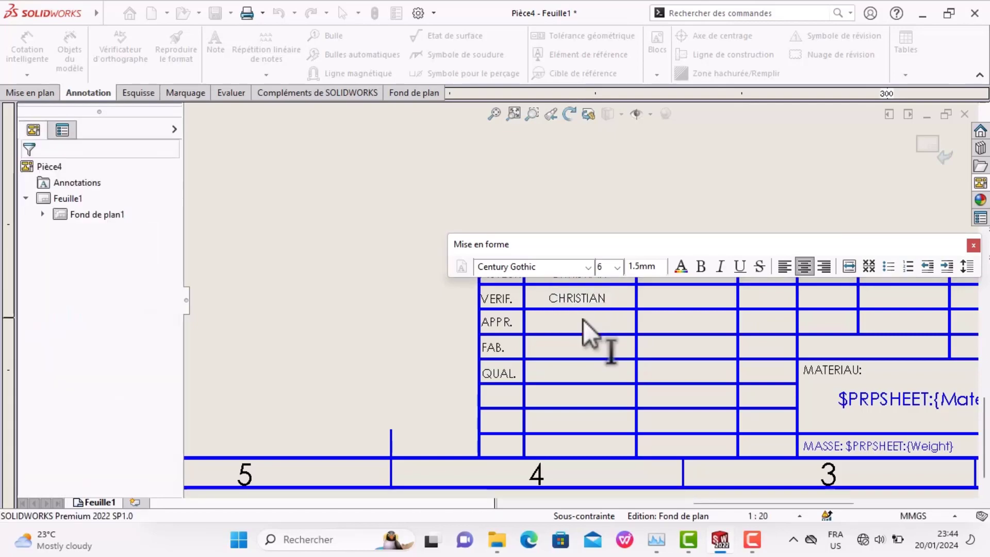
# Add 20/01/24 as a note in the AUTEUR date cell
pyautogui.scroll(2, 597, 356)
pyautogui.scroll(2, 614, 354)
pyautogui.scroll(1, 649, 293)
pyautogui.scroll(-2, 649, 293)
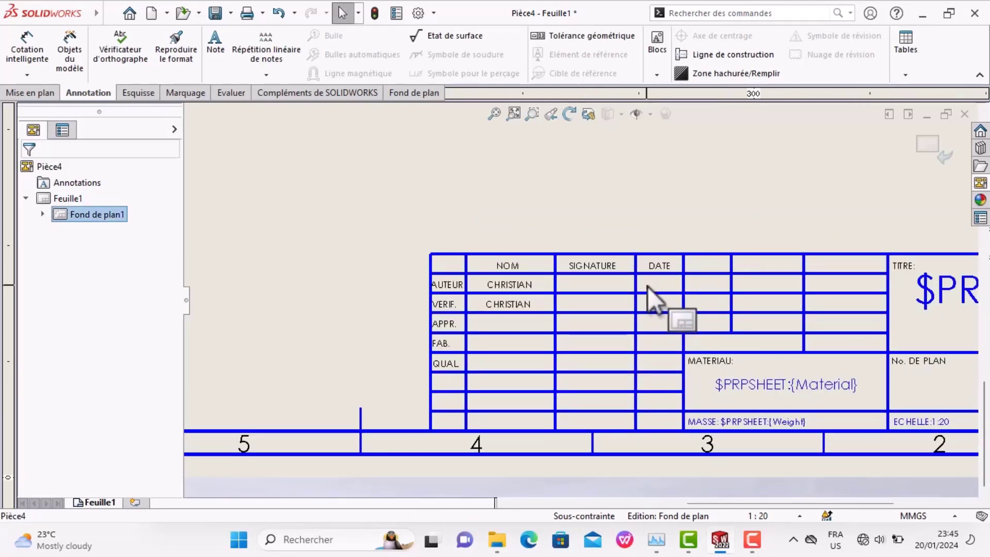
pyautogui.press('Return')
pyautogui.click(660, 283)
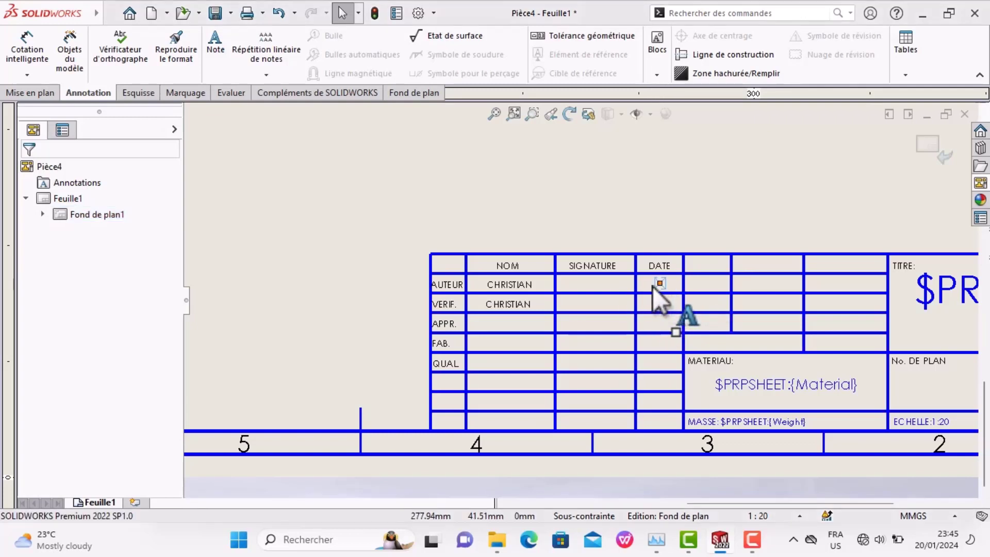
pyautogui.click(660, 283)
pyautogui.write('20/01/24')
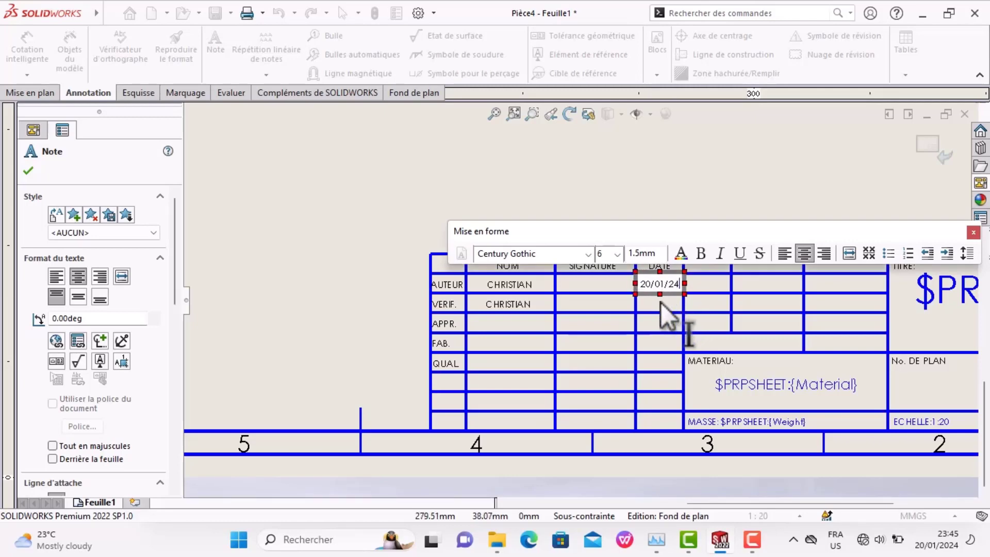
pyautogui.click(661, 301)
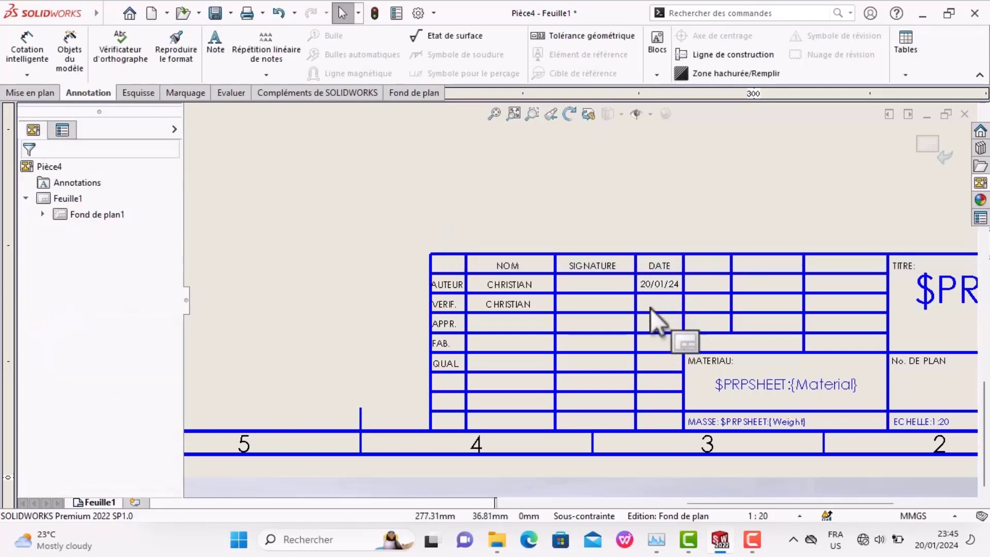
# Replace the MATERIAU placeholder text with ACIER INOXYDABLE
pyautogui.scroll(1, 624, 335)
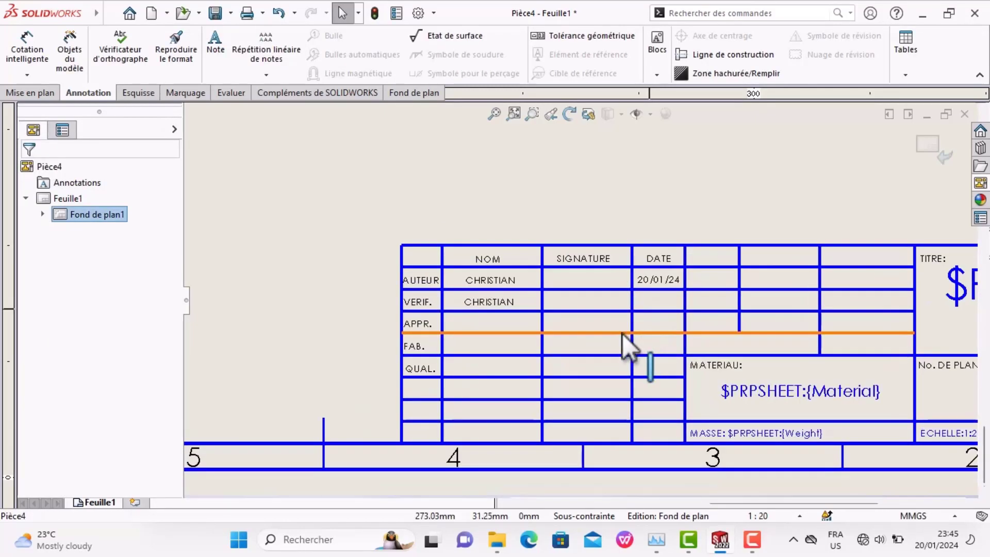
pyautogui.scroll(2, 624, 335)
pyautogui.scroll(-3, 743, 363)
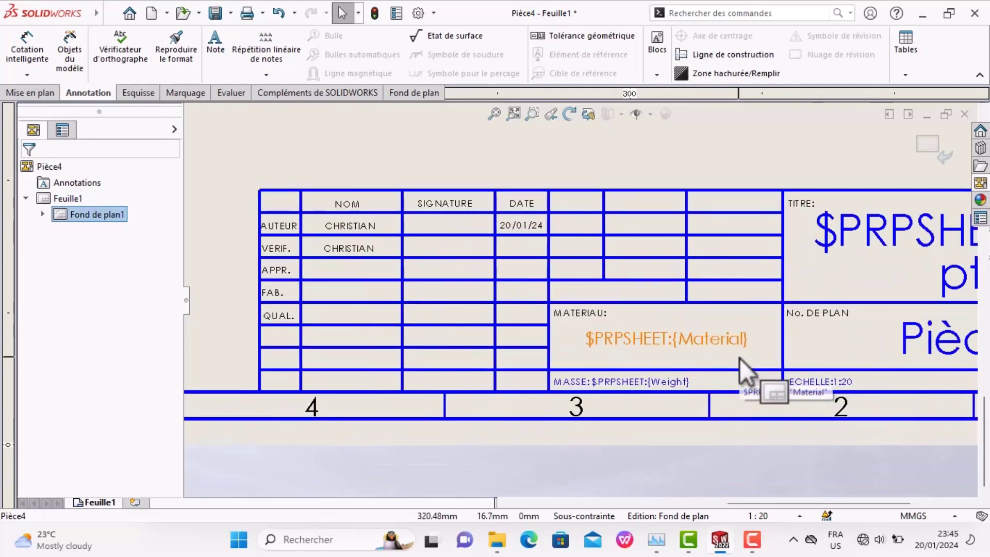
pyautogui.doubleClick(649, 334)
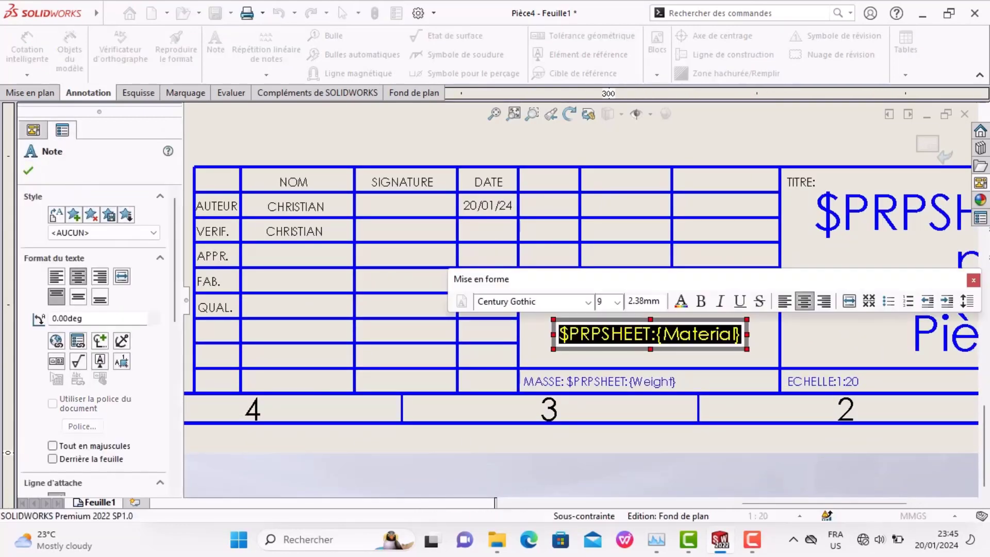
pyautogui.write('A')
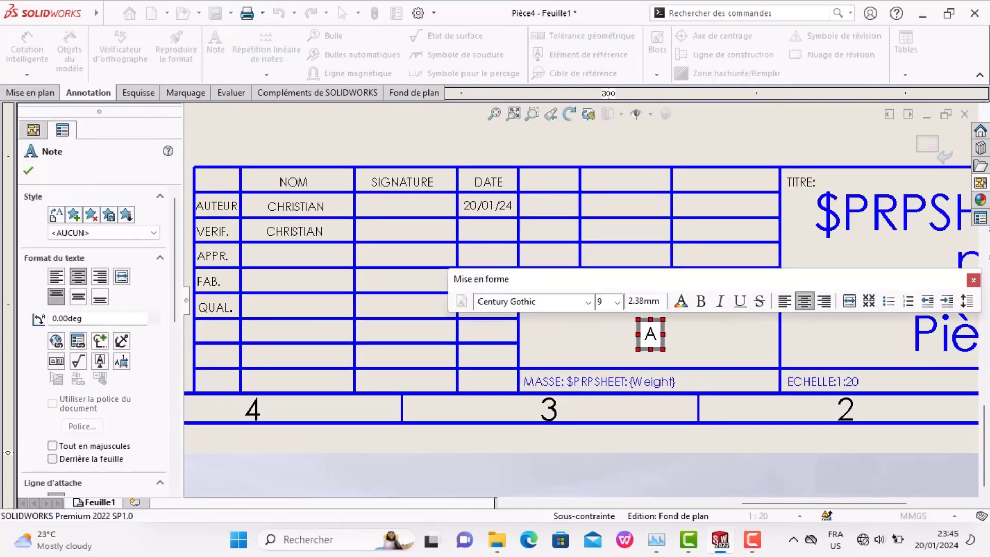
pyautogui.write('CIER')
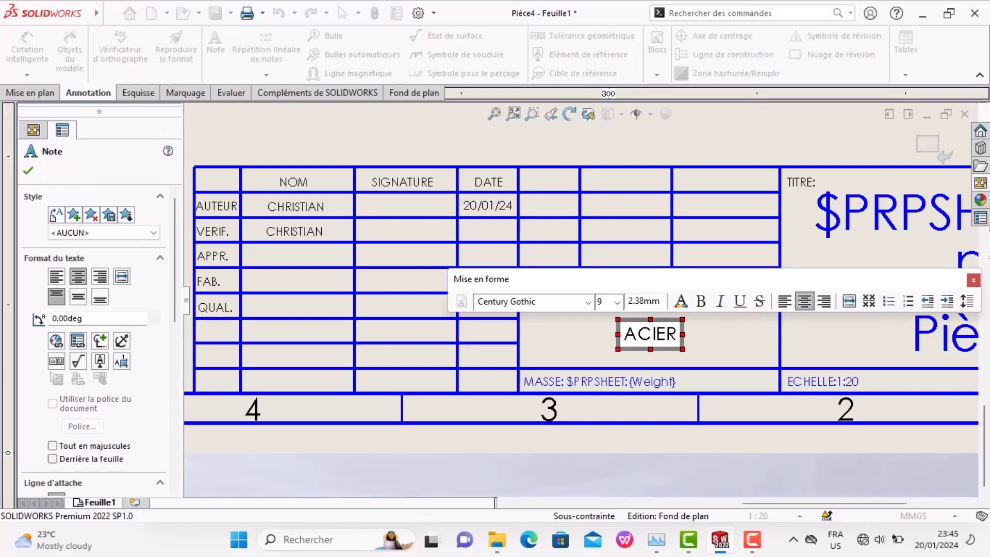
pyautogui.write('I')
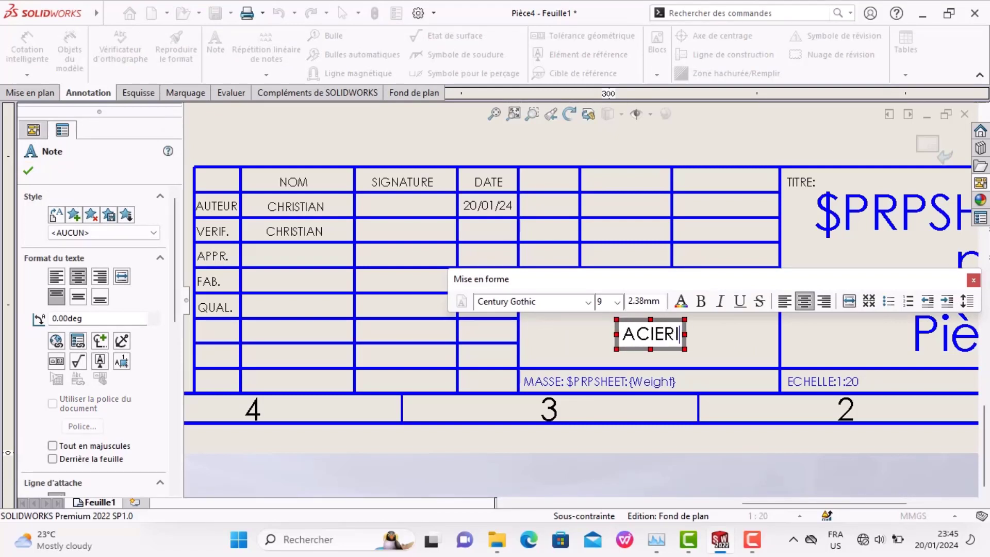
pyautogui.write('NOXY')
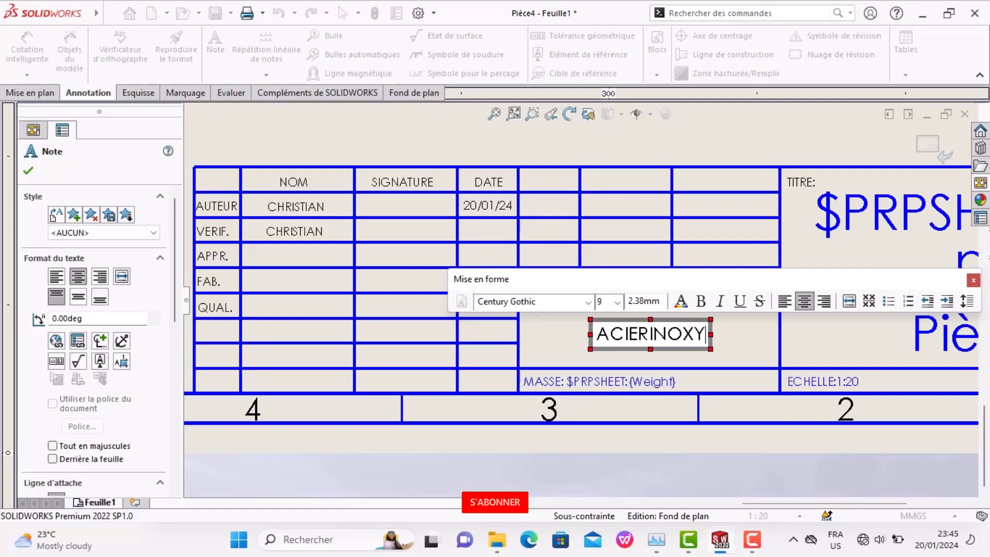
pyautogui.write('DAB')
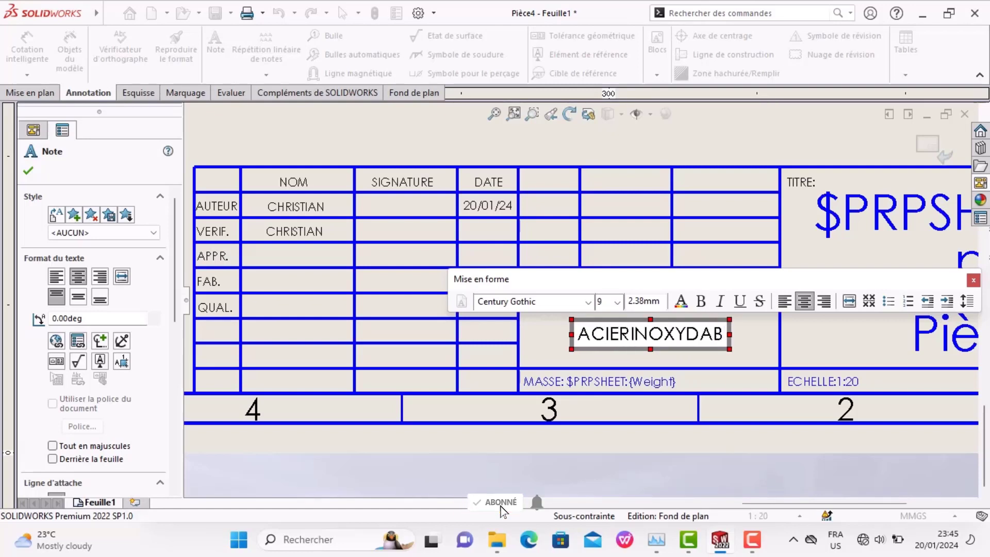
pyautogui.write('LE')
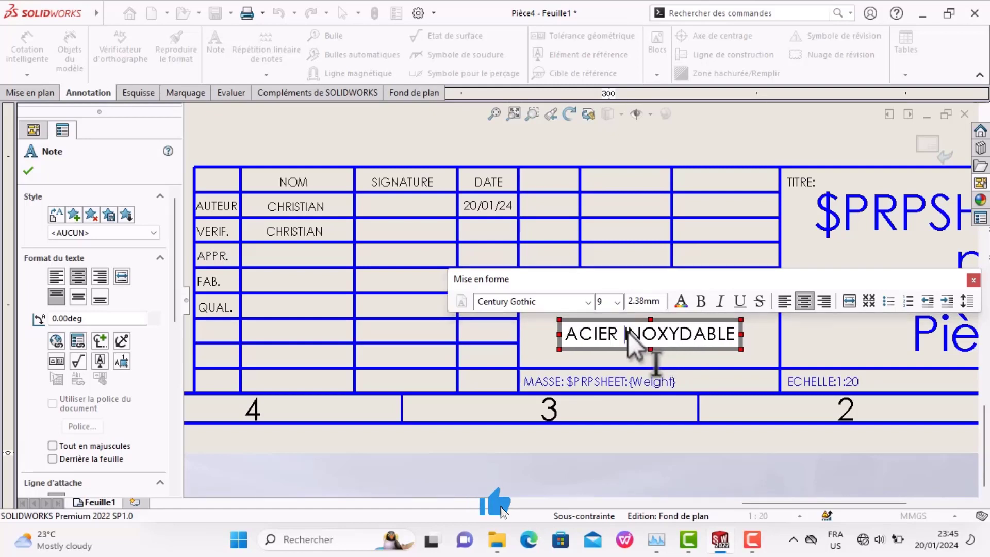
pyautogui.click(544, 356)
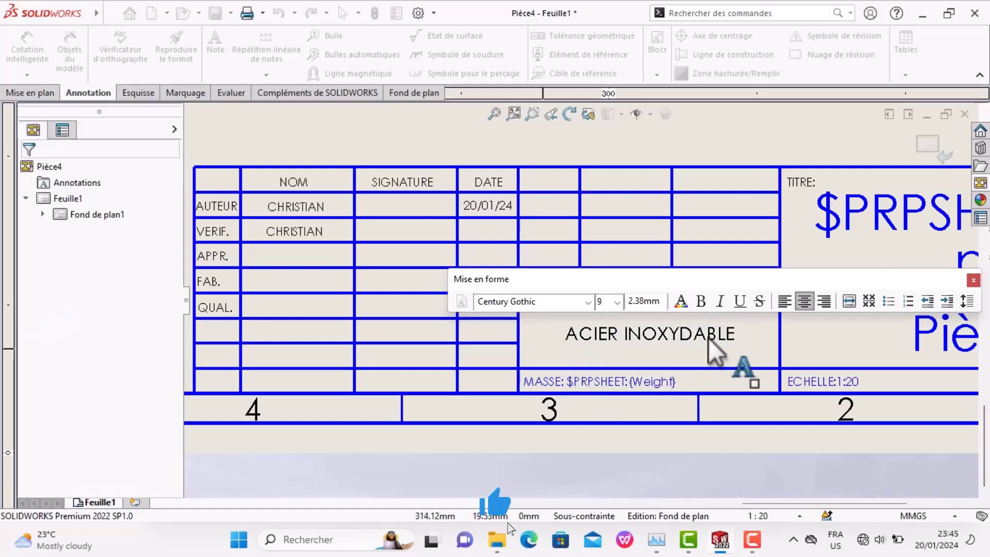
pyautogui.scroll(2, 741, 376)
pyautogui.scroll(2, 796, 350)
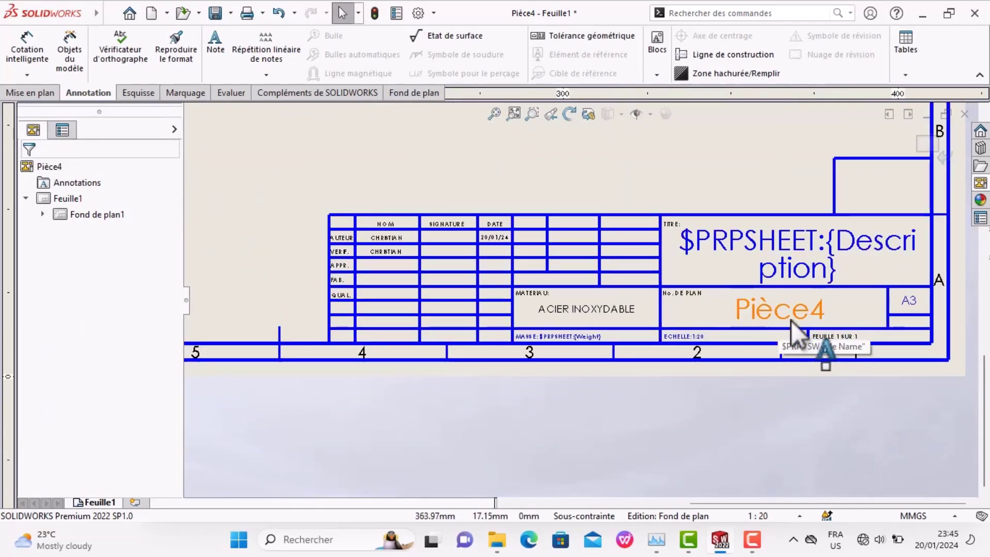
# Replace the $PRPSHEET:{Description} title note with MISE EN PLAN
pyautogui.doubleClick(797, 255)
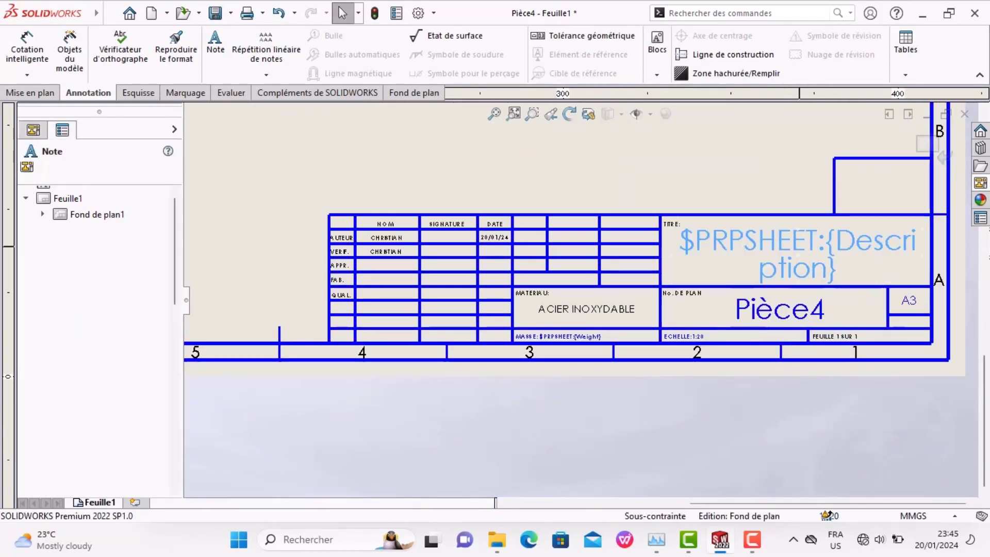
pyautogui.write('PL')
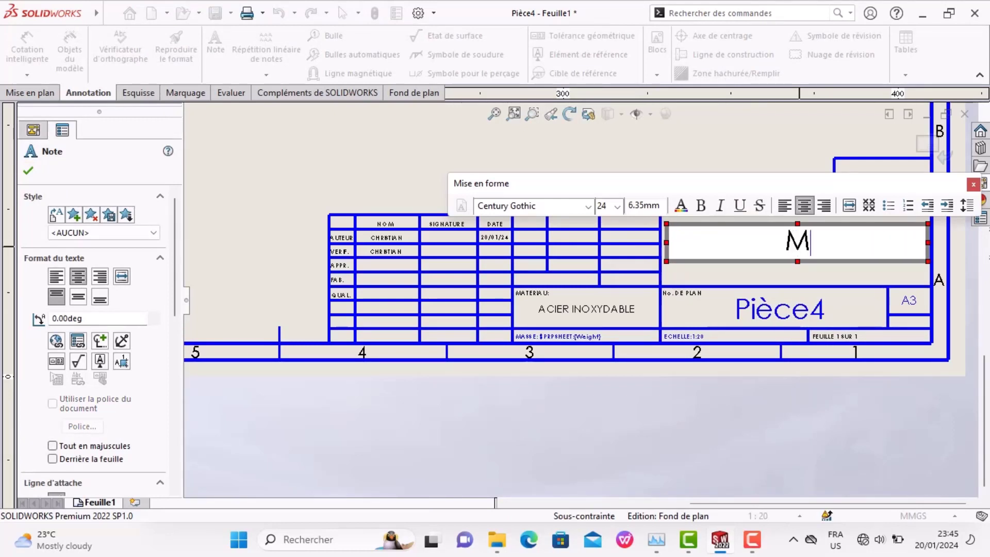
pyautogui.write('SE')
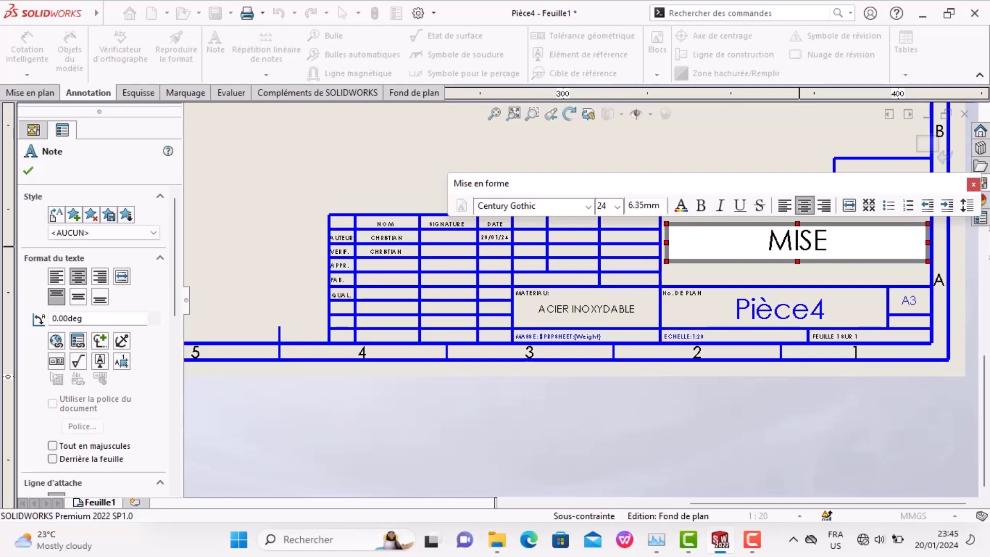
pyautogui.write(' EM')
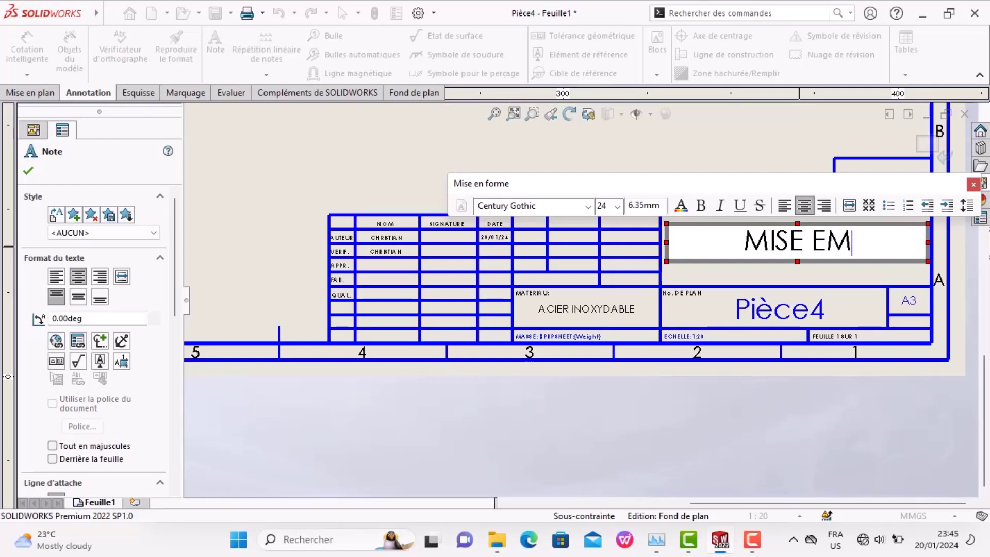
pyautogui.press('BackSpace')
pyautogui.write('N')
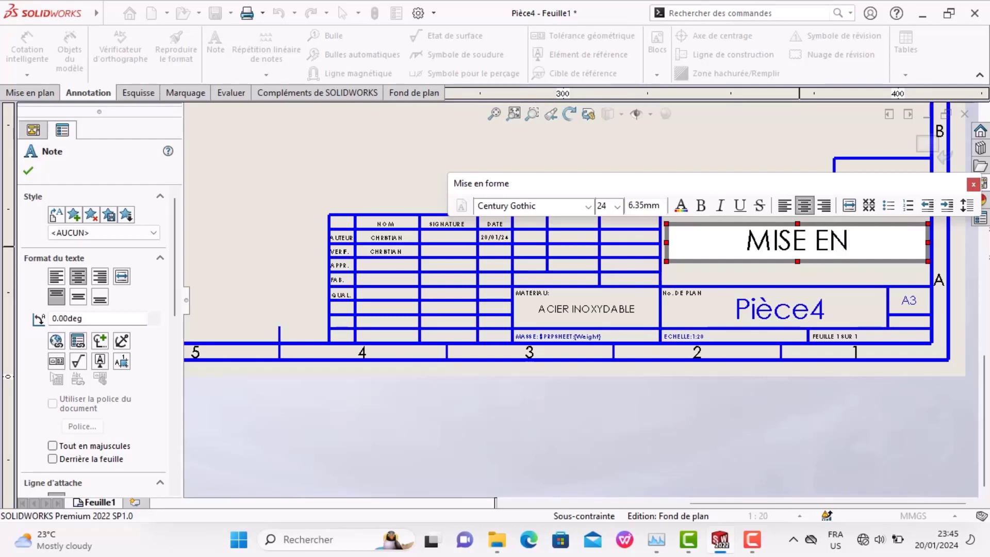
pyautogui.write(' PL')
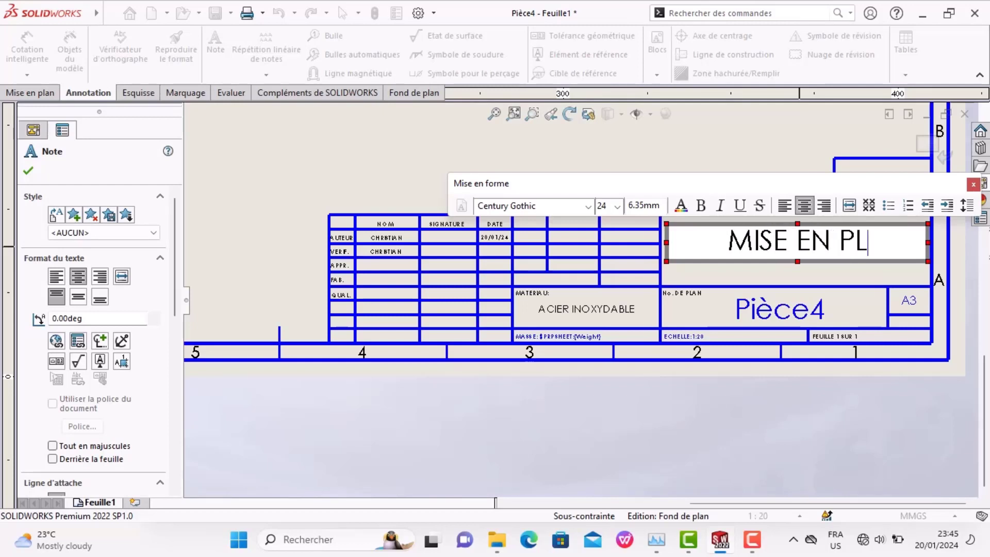
pyautogui.write('AN')
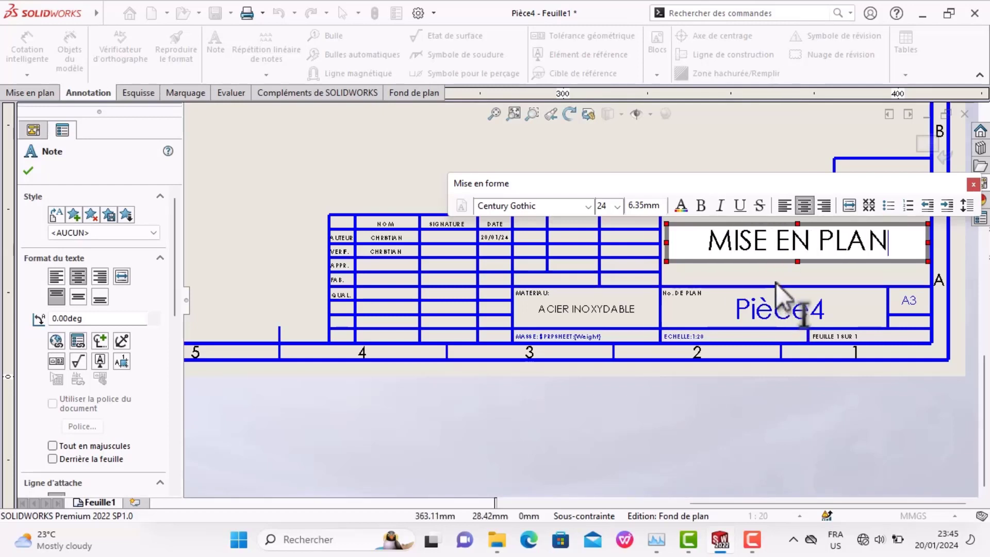
pyautogui.click(777, 287)
pyautogui.scroll(-1, 564, 306)
pyautogui.scroll(4, 573, 325)
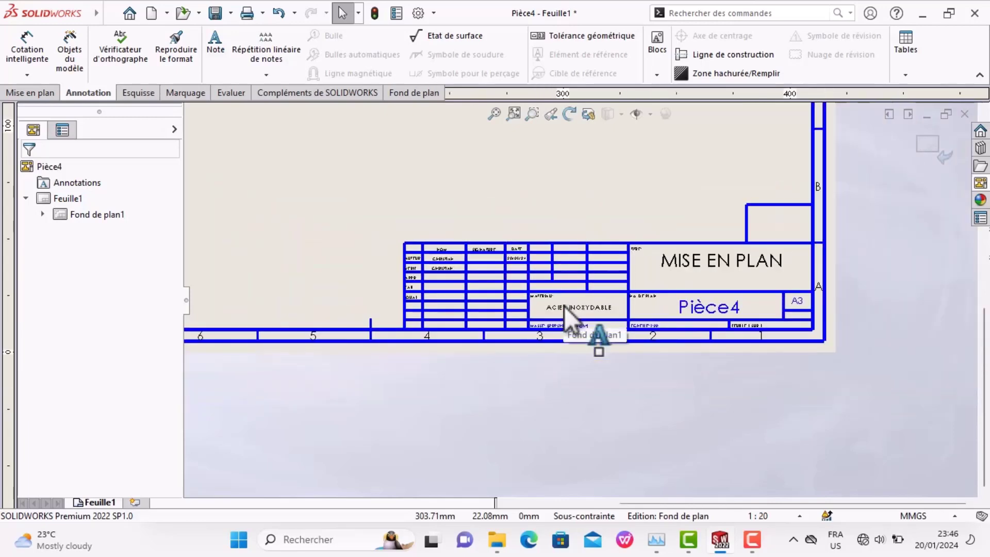
pyautogui.scroll(-1, 671, 279)
pyautogui.scroll(3, 650, 279)
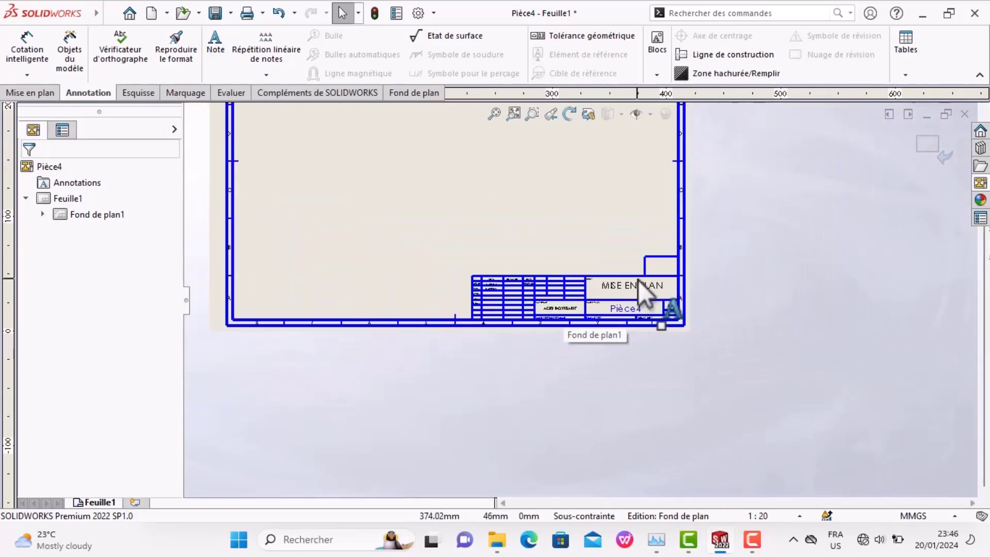
pyautogui.scroll(2, 629, 280)
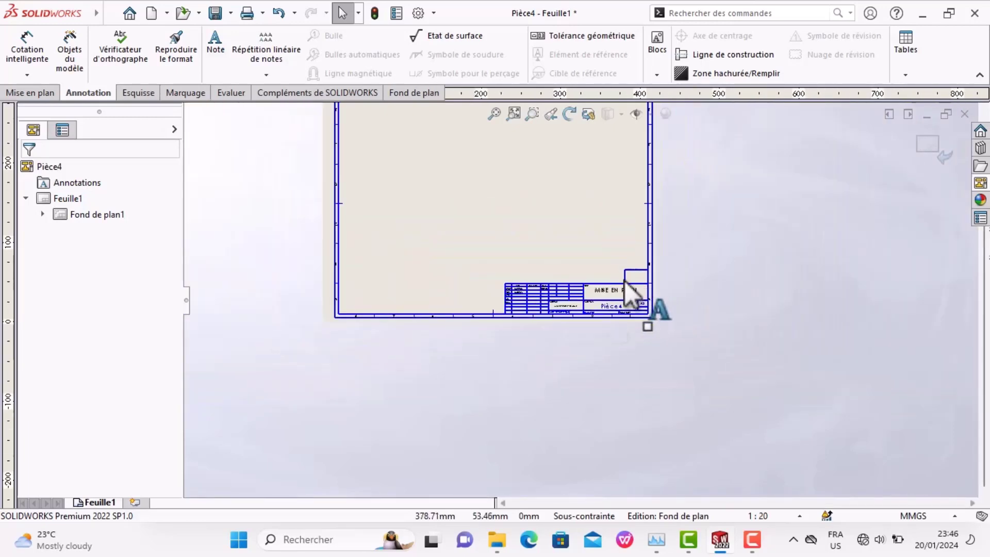
pyautogui.rightClick(543, 210)
pyautogui.press('Escape')
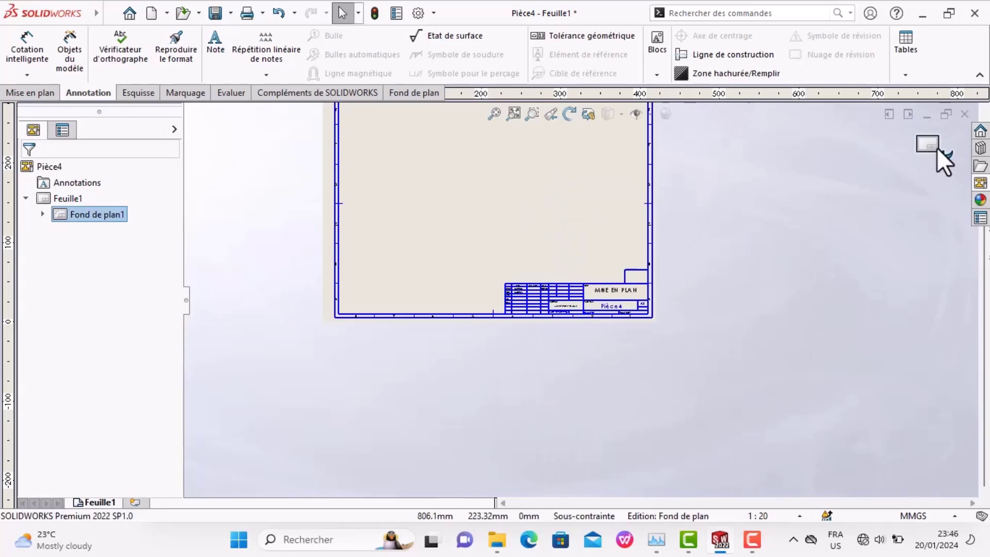
# Return to the sheet, open the View Palette, and enlarge the sheet on screen
pyautogui.click(936, 147)
pyautogui.scroll(1, 634, 242)
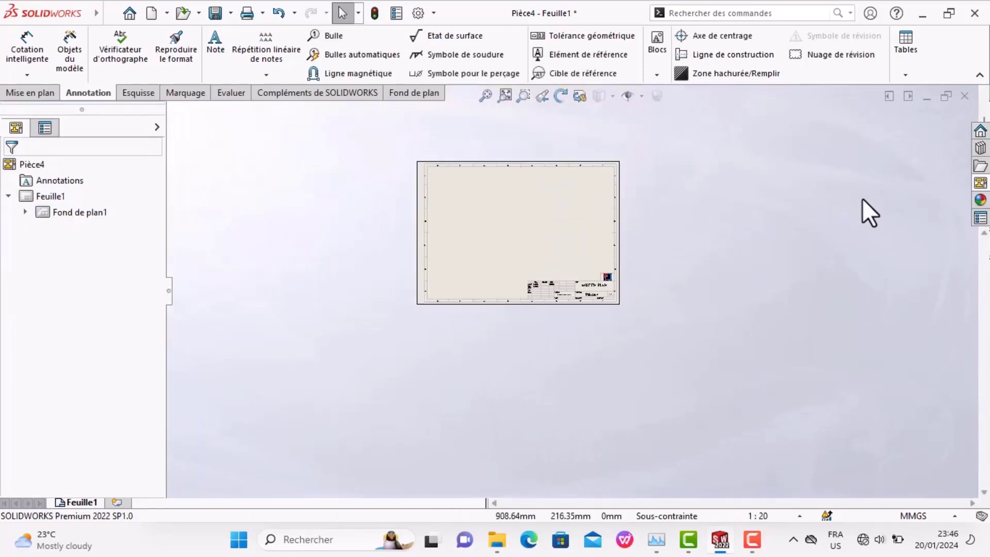
pyautogui.click(979, 184)
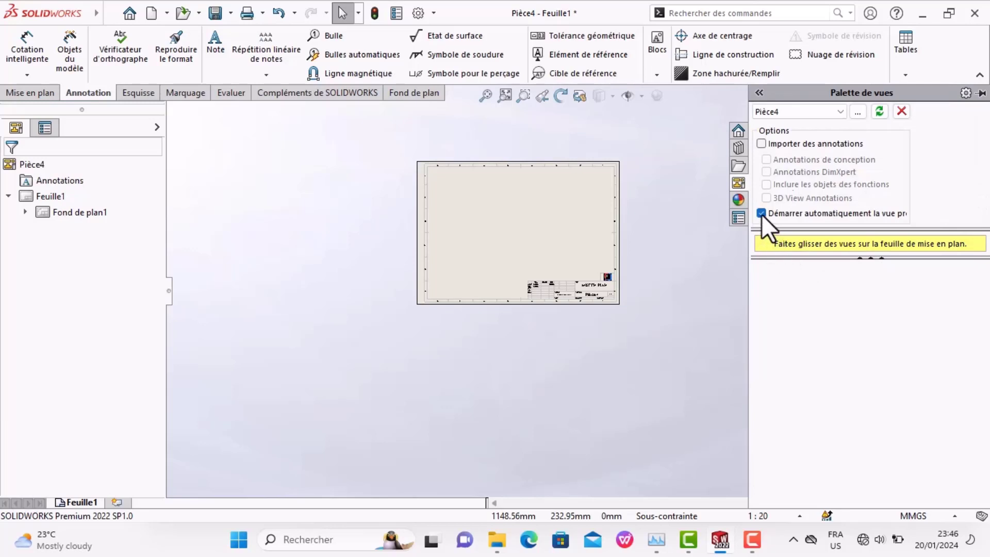
pyautogui.click(702, 246)
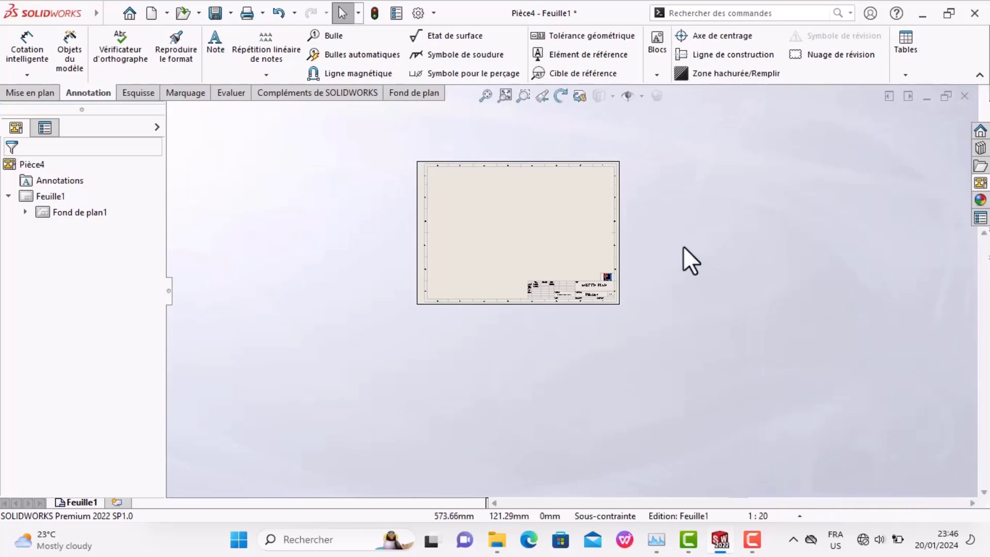
pyautogui.click(979, 183)
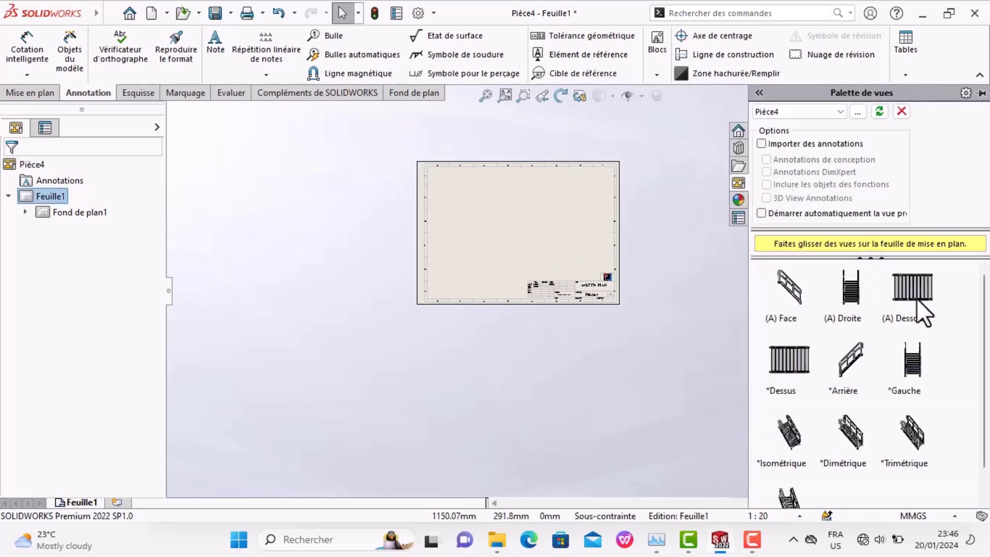
pyautogui.moveTo(918, 299); pyautogui.dragTo(606, 206)
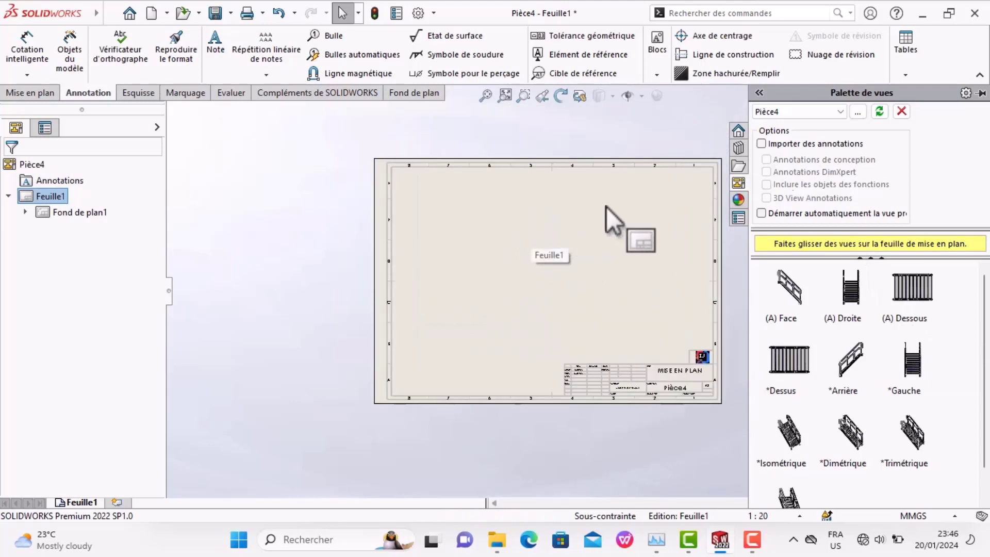
pyautogui.moveTo(606, 206); pyautogui.dragTo(653, 293)
# Place the front staircase view at upper left and the right-side view beside it
pyautogui.click(789, 286)
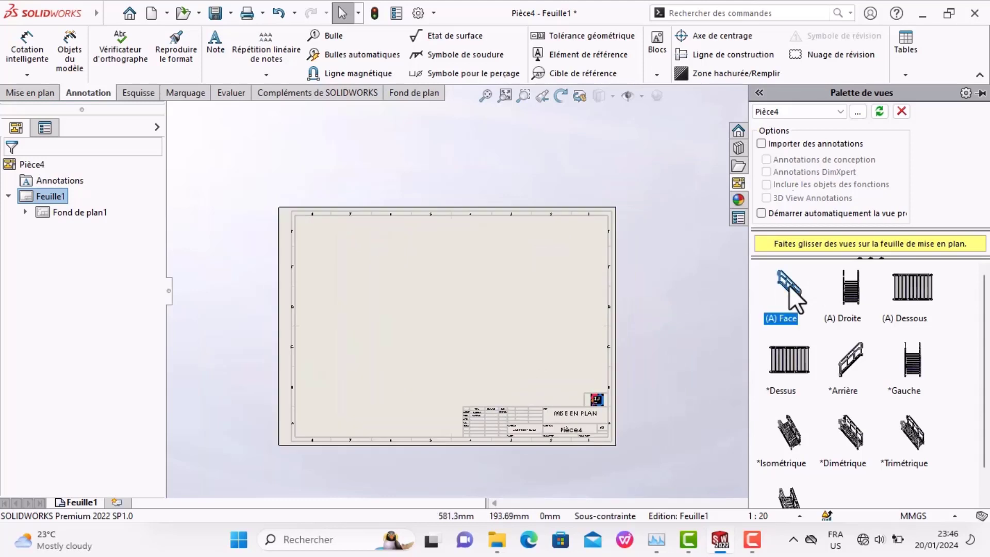
pyautogui.moveTo(789, 286)
pyautogui.mouseDown()
pyautogui.moveTo(355, 282)
pyautogui.moveTo(338, 272)
pyautogui.mouseUp()
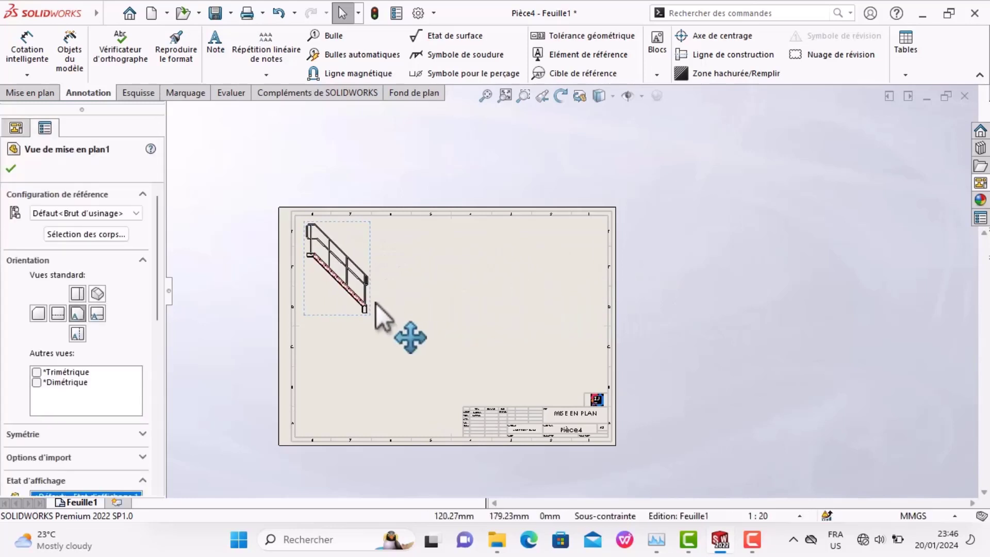
pyautogui.click(980, 183)
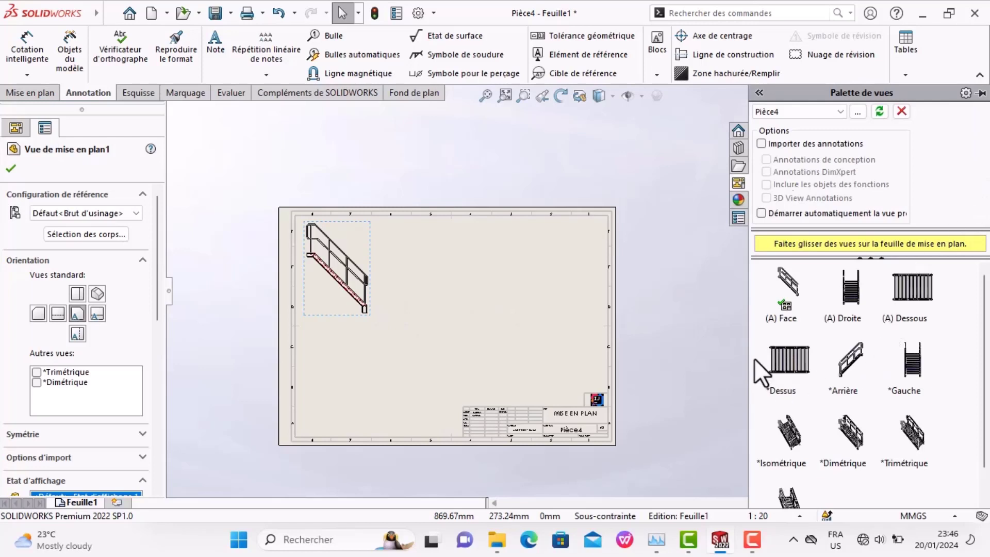
pyautogui.click(851, 296)
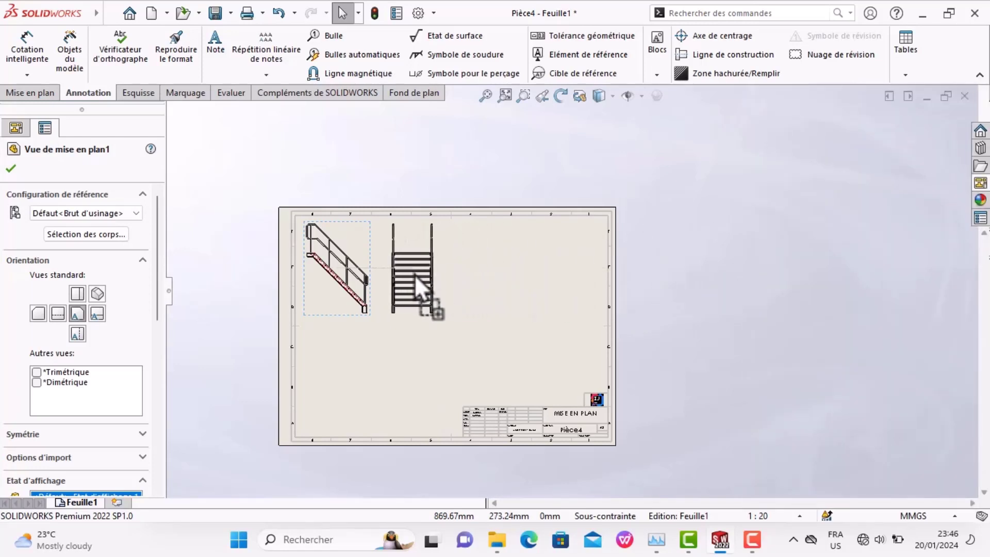
pyautogui.click(413, 274)
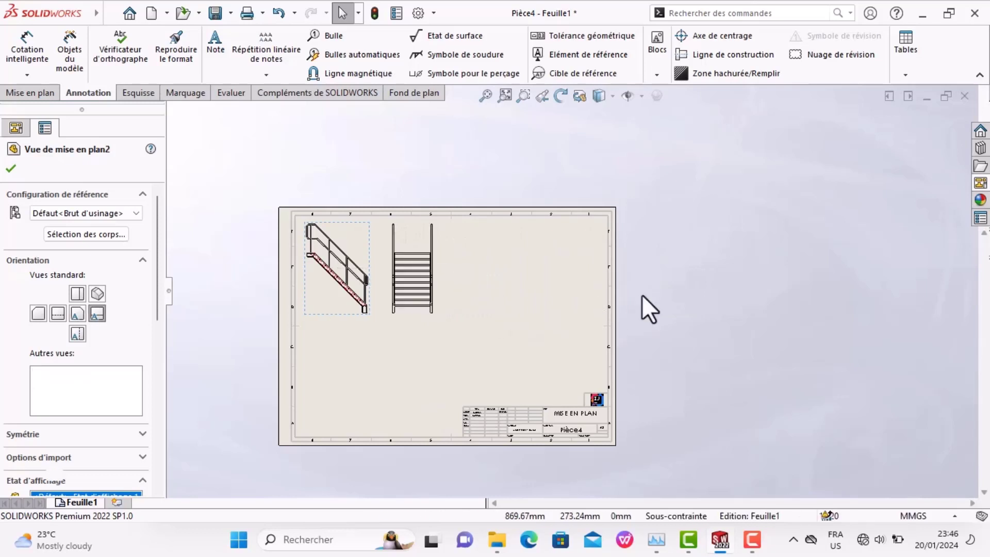
# Place the isometric view below the front view and the dimetric view beside it
pyautogui.click(980, 182)
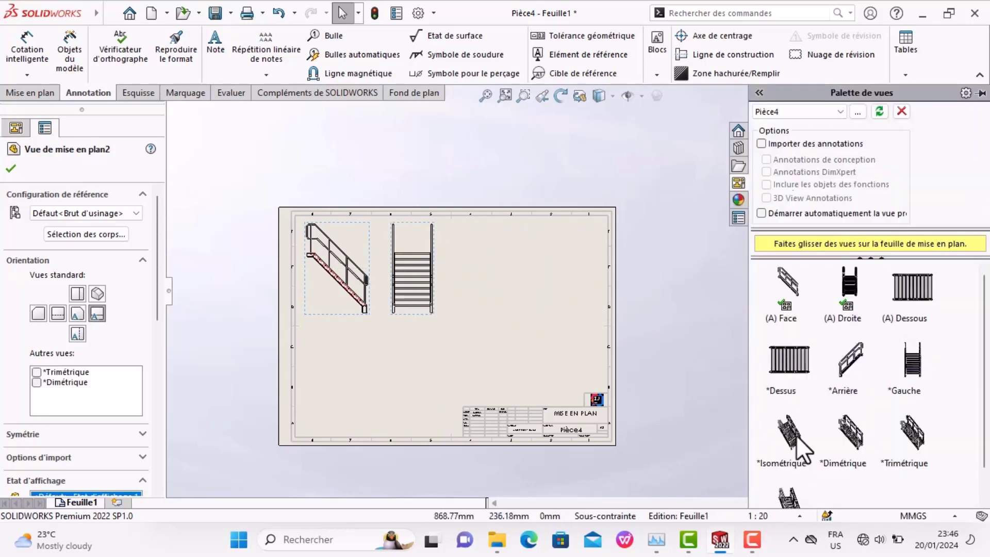
pyautogui.moveTo(796, 436)
pyautogui.mouseDown()
pyautogui.moveTo(360, 392)
pyautogui.moveTo(344, 379)
pyautogui.mouseUp()
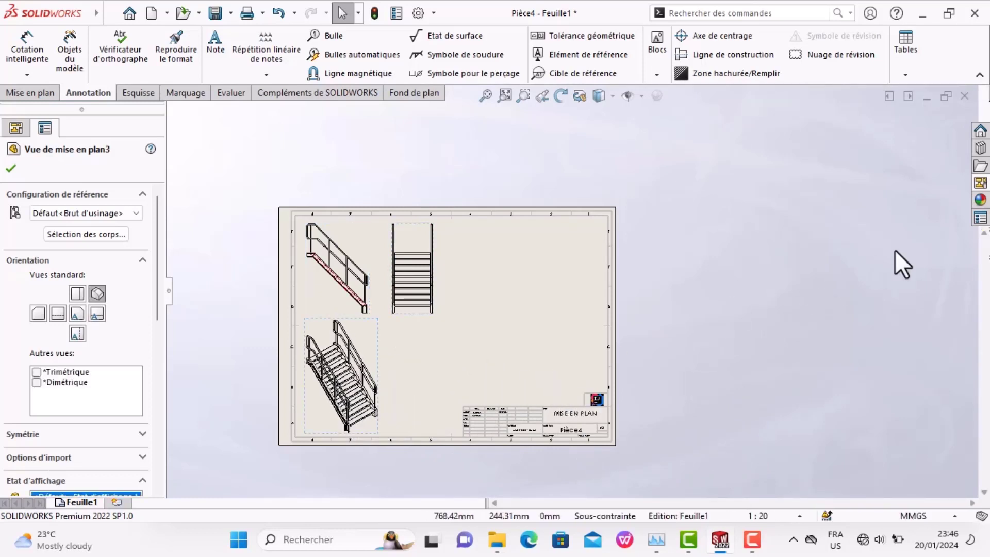
pyautogui.click(981, 184)
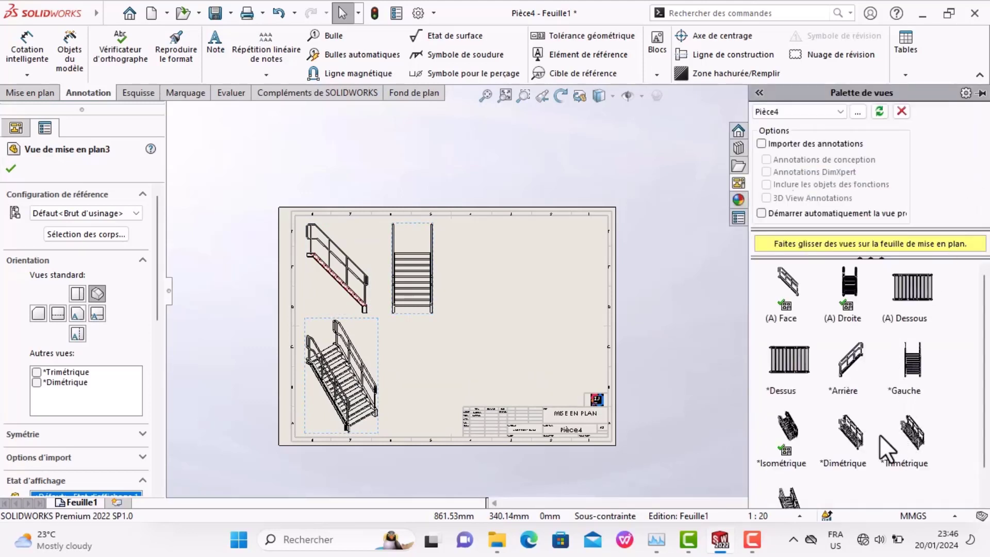
pyautogui.scroll(-1, 825, 443)
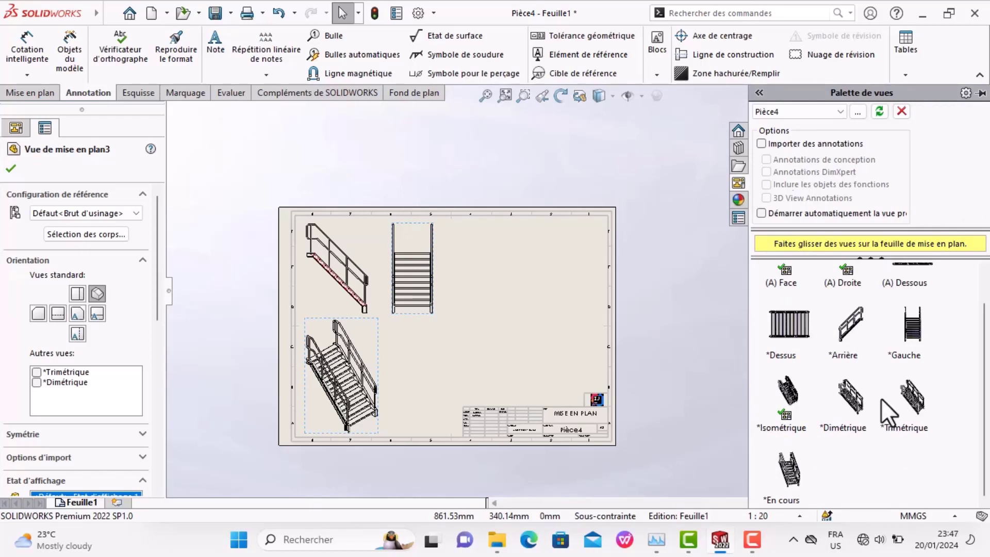
pyautogui.moveTo(858, 395); pyautogui.dragTo(421, 383)
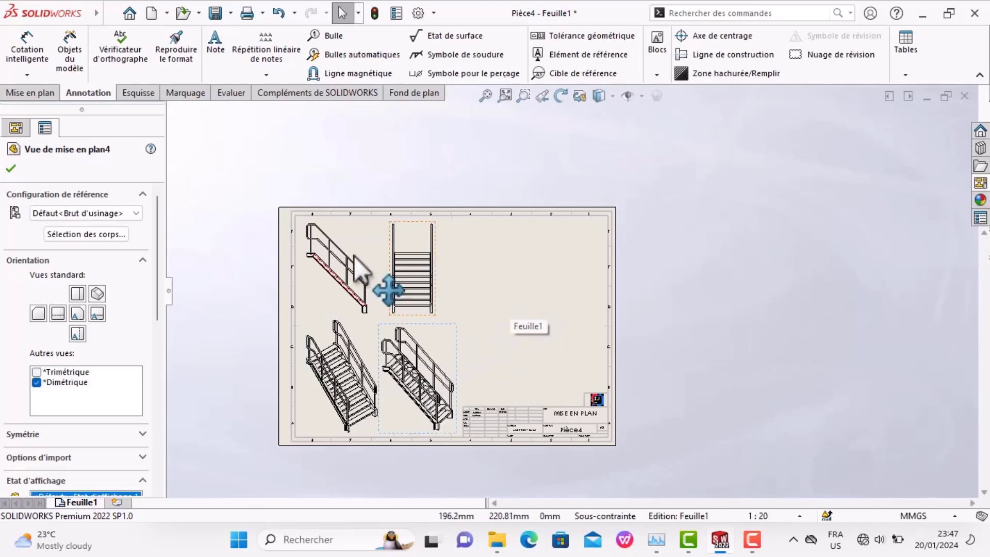
pyautogui.scroll(1, 372, 261)
pyautogui.scroll(2, 372, 261)
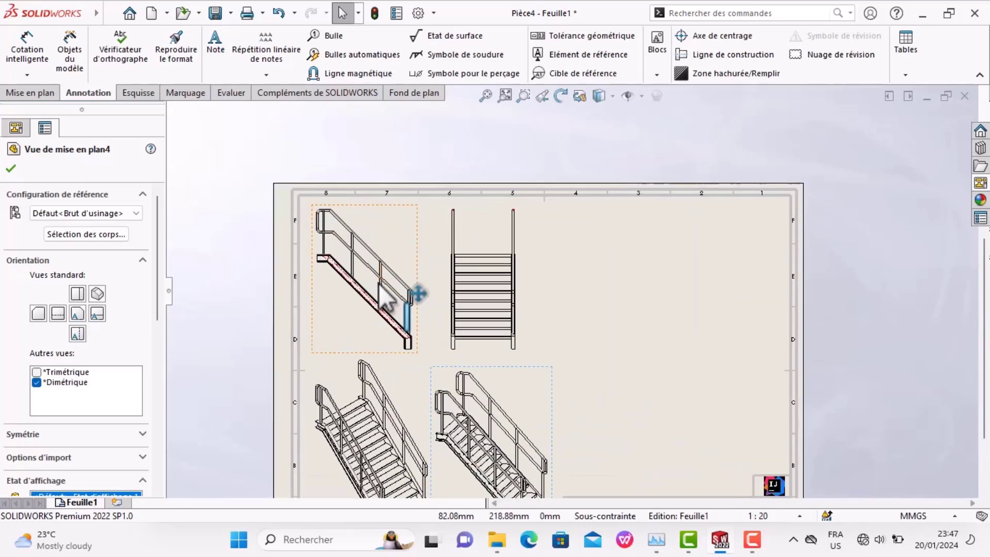
pyautogui.scroll(1, 407, 289)
pyautogui.scroll(-1, 407, 311)
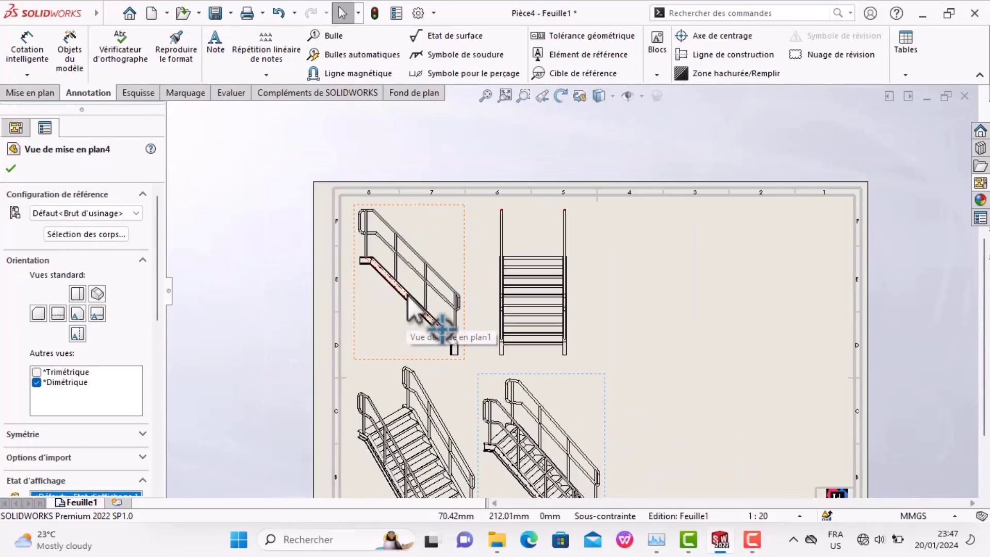
pyautogui.scroll(-3, 446, 310)
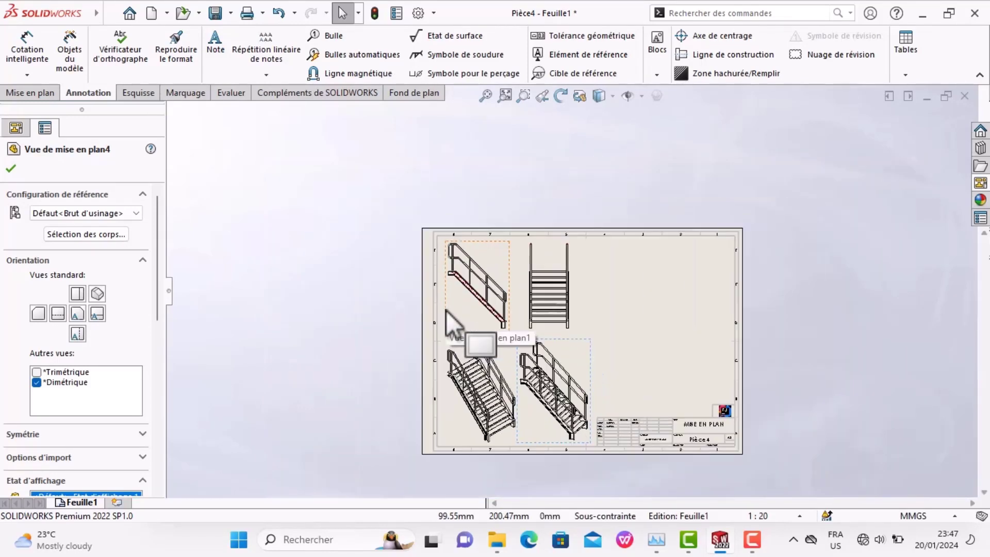
pyautogui.scroll(2, 464, 297)
pyautogui.scroll(4, 471, 271)
pyautogui.scroll(1, 479, 258)
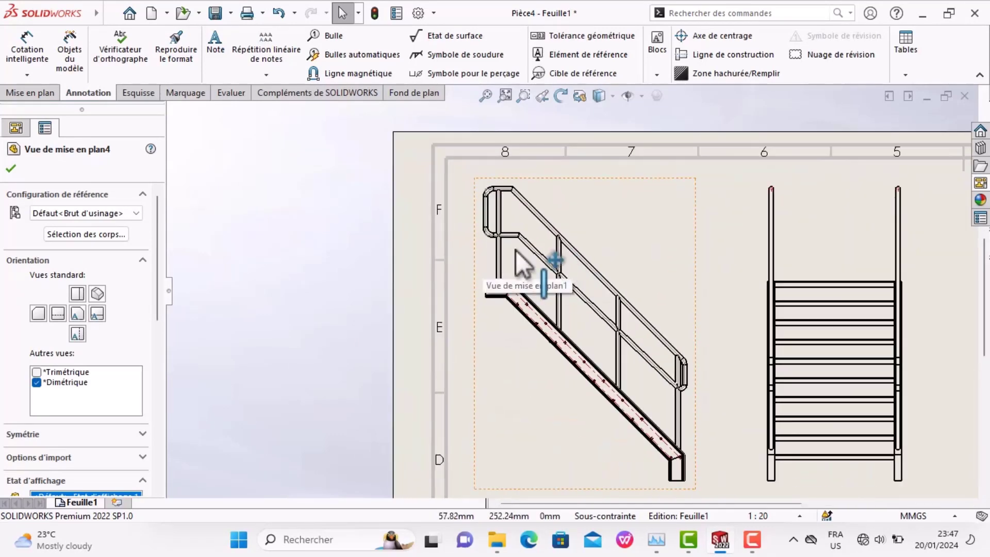
# Add a horizontal 1500,00 length dimension below the side stair view
pyautogui.click(30, 46)
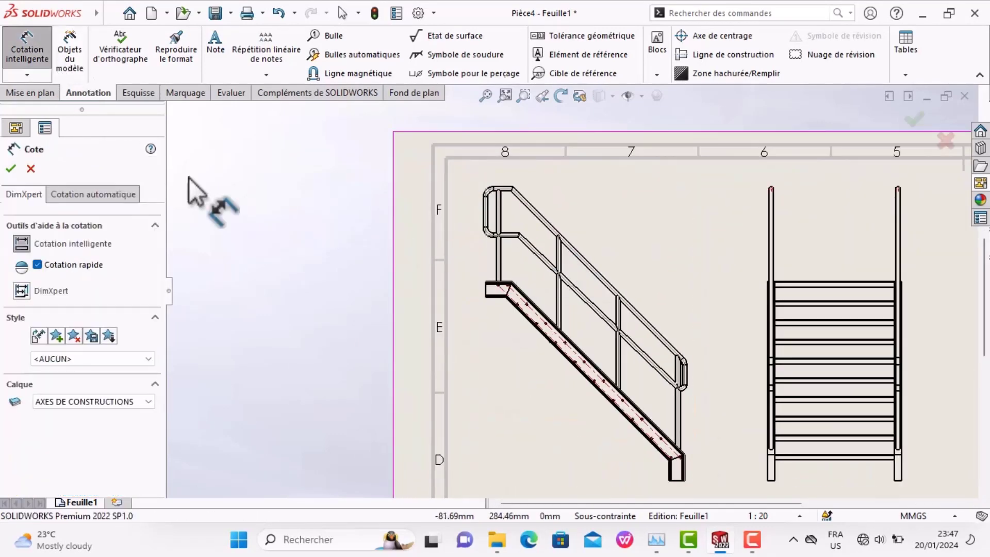
pyautogui.scroll(3, 707, 465)
pyautogui.scroll(2, 691, 464)
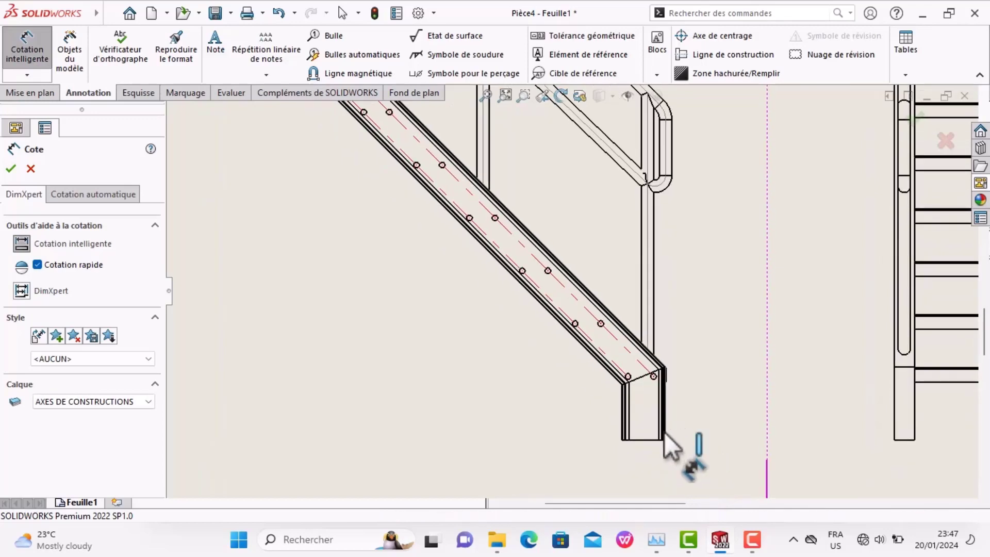
pyautogui.click(662, 419)
pyautogui.scroll(-2, 665, 438)
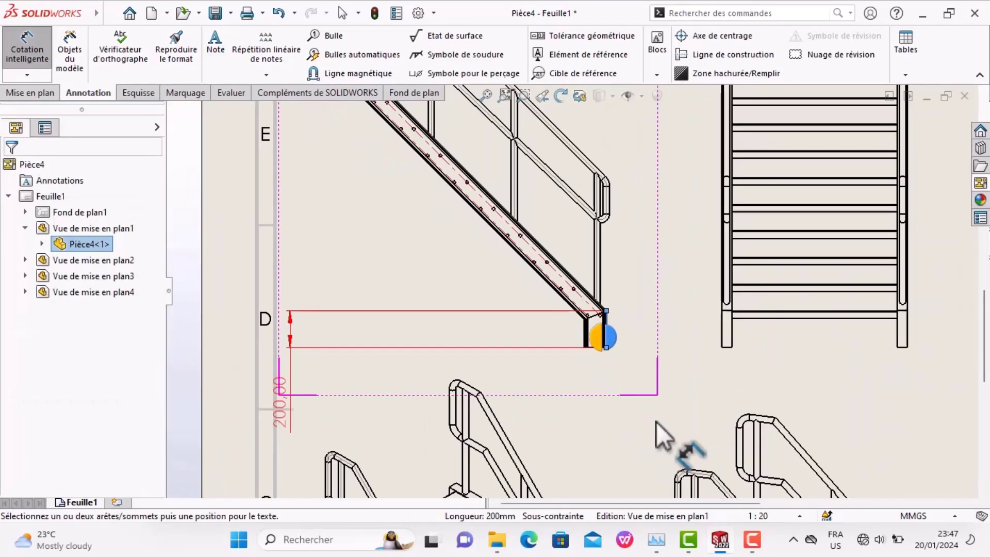
pyautogui.scroll(-2, 685, 451)
pyautogui.scroll(-3, 468, 203)
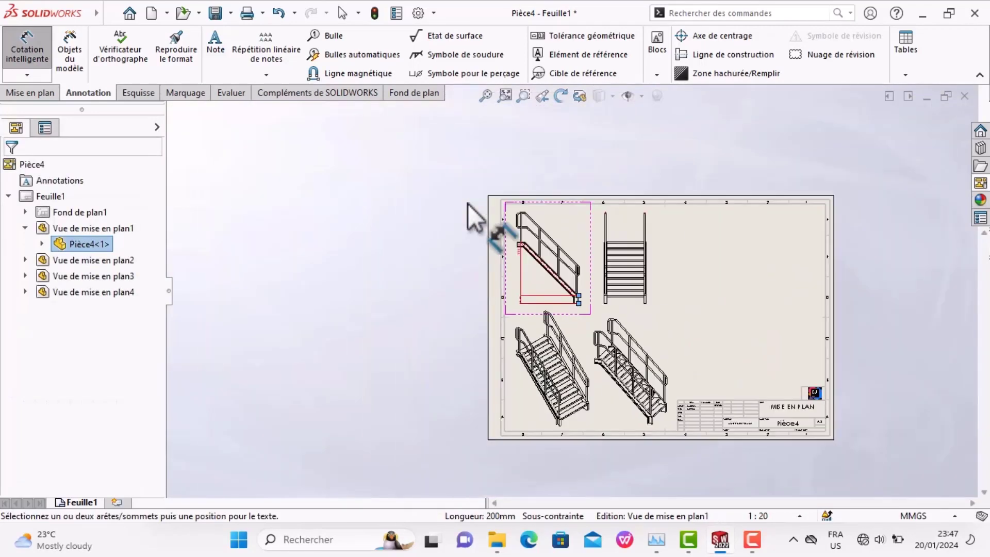
pyautogui.scroll(3, 525, 261)
pyautogui.scroll(3, 525, 261)
pyautogui.scroll(1, 525, 261)
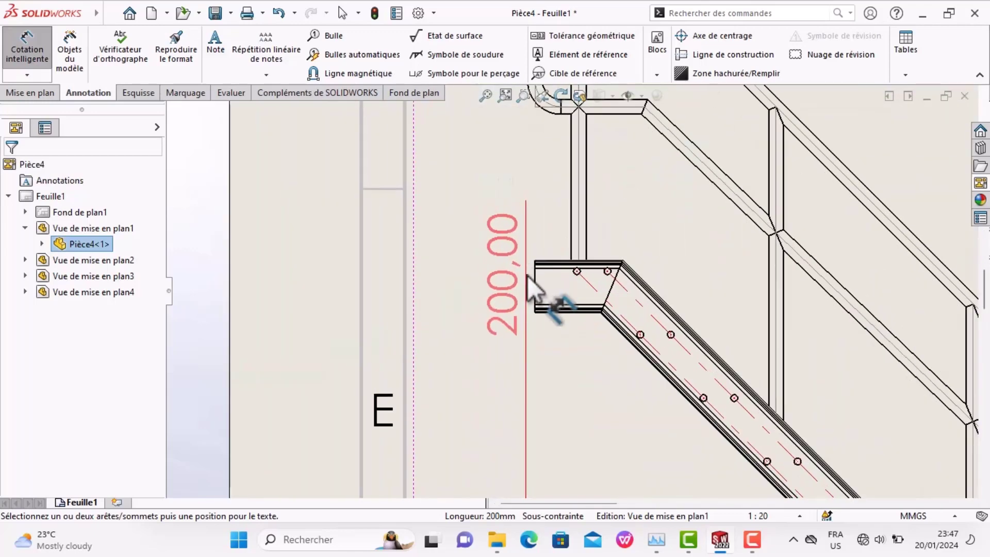
pyautogui.click(535, 294)
pyautogui.scroll(2, 562, 371)
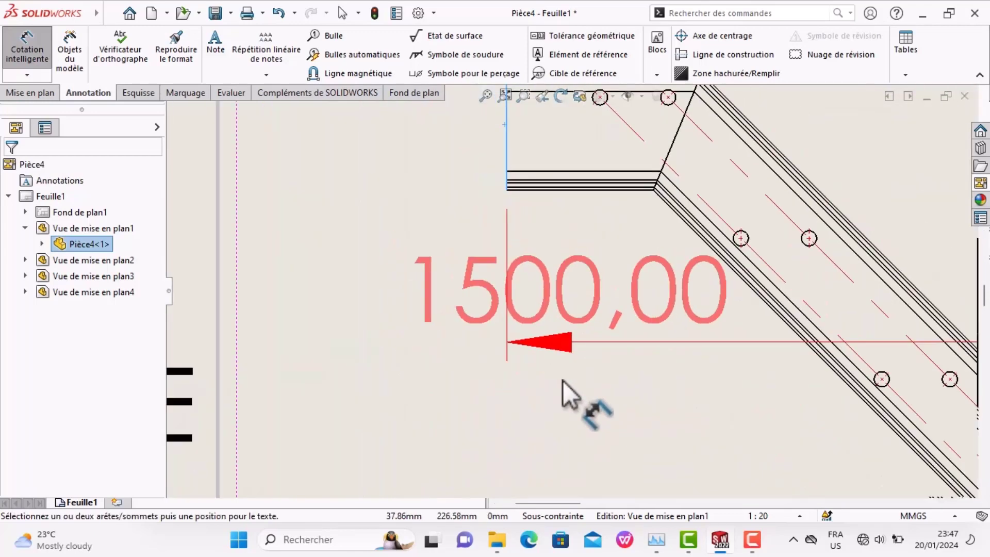
pyautogui.scroll(-1, 567, 380)
pyautogui.scroll(2, 573, 380)
pyautogui.scroll(-5, 577, 367)
pyautogui.scroll(-3, 582, 356)
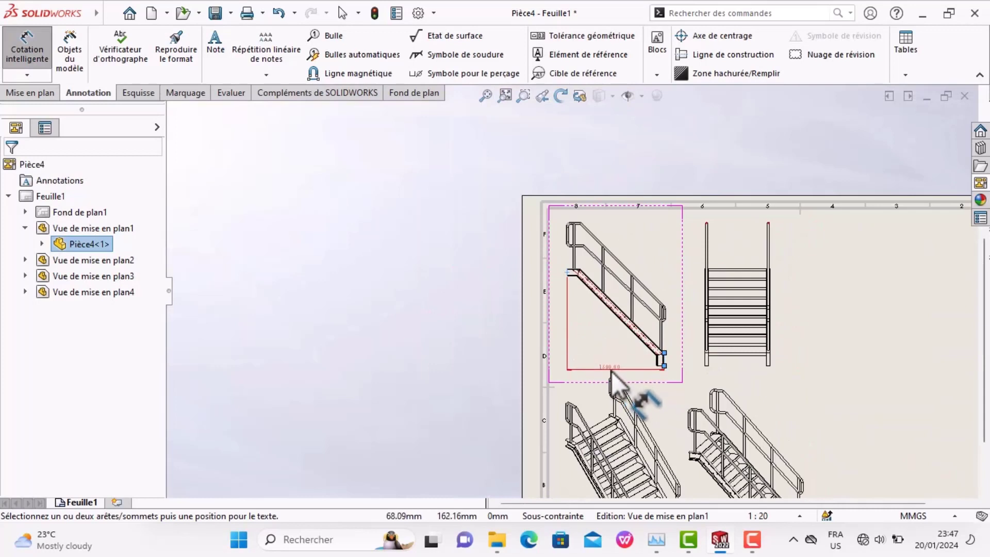
pyautogui.click(611, 373)
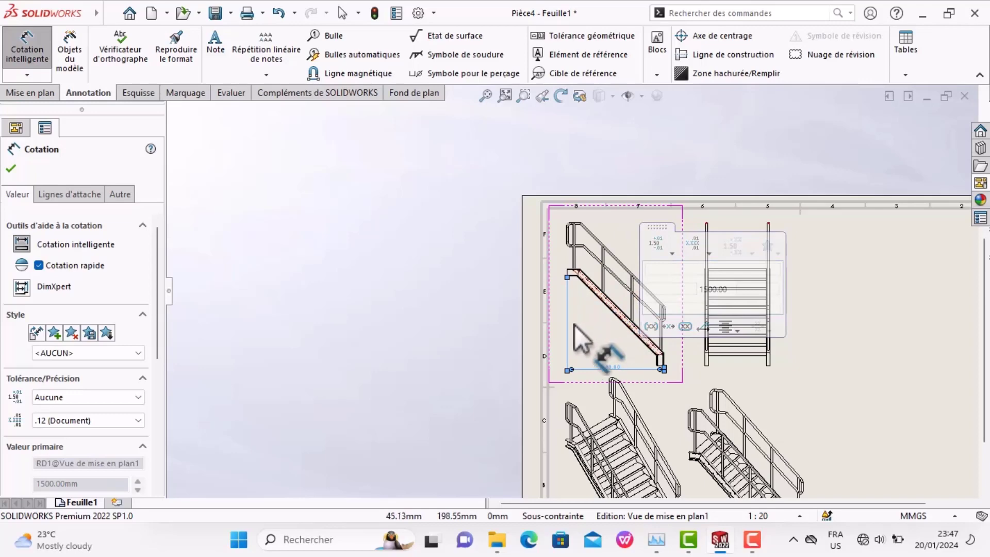
pyautogui.scroll(-1, 640, 348)
pyautogui.scroll(-2, 567, 320)
pyautogui.scroll(-1, 550, 313)
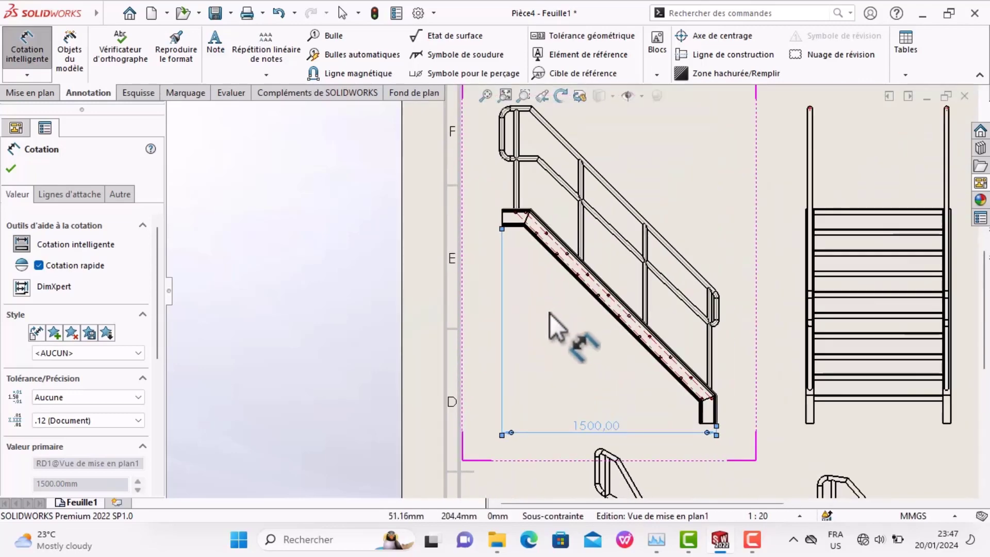
pyautogui.click(11, 169)
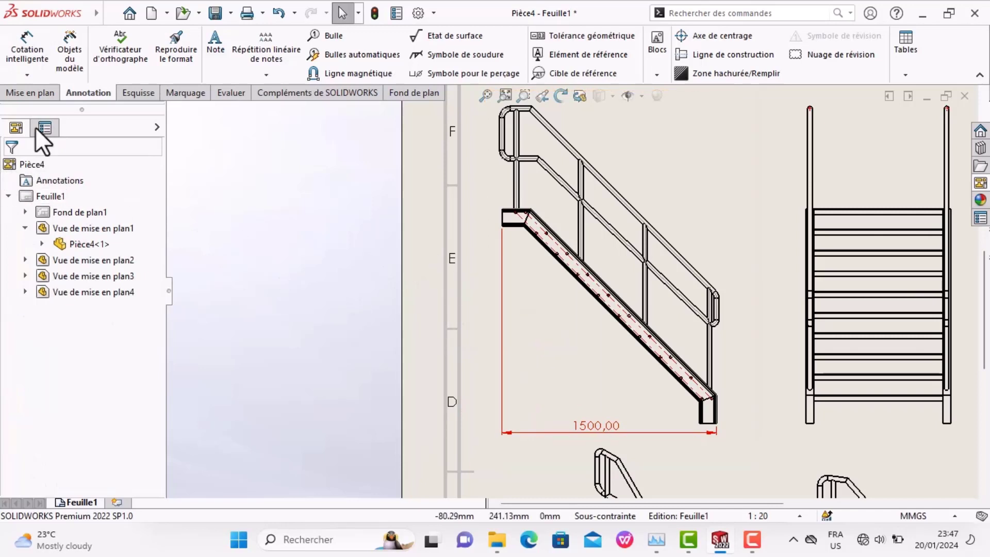
# Abandon a stray 20,00 dimension attempt and deselect the side view
pyautogui.click(31, 49)
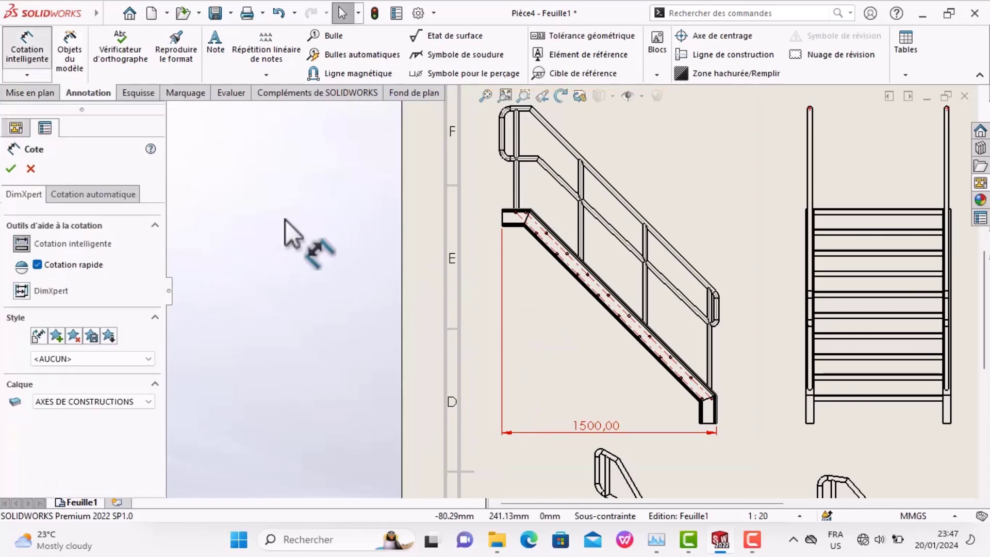
pyautogui.click(710, 422)
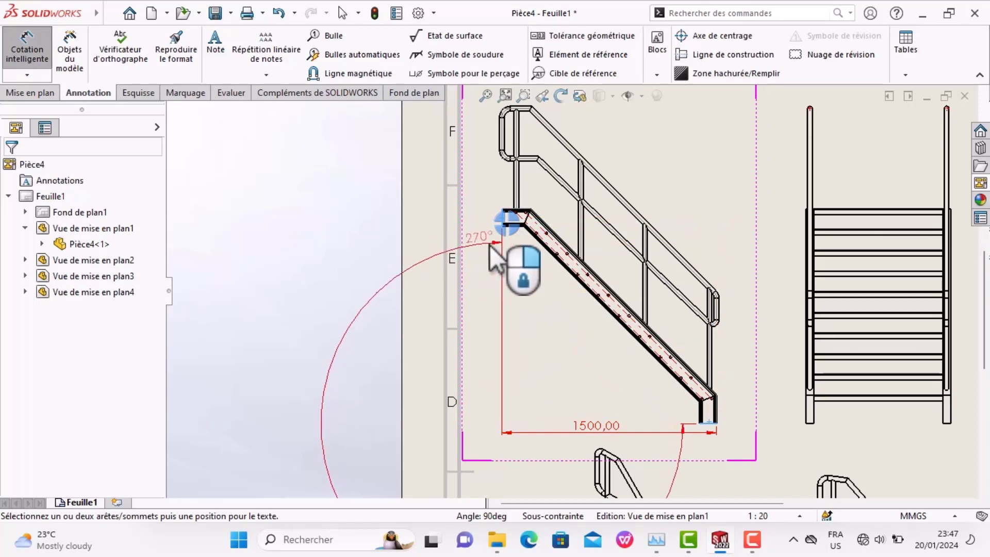
pyautogui.click(31, 46)
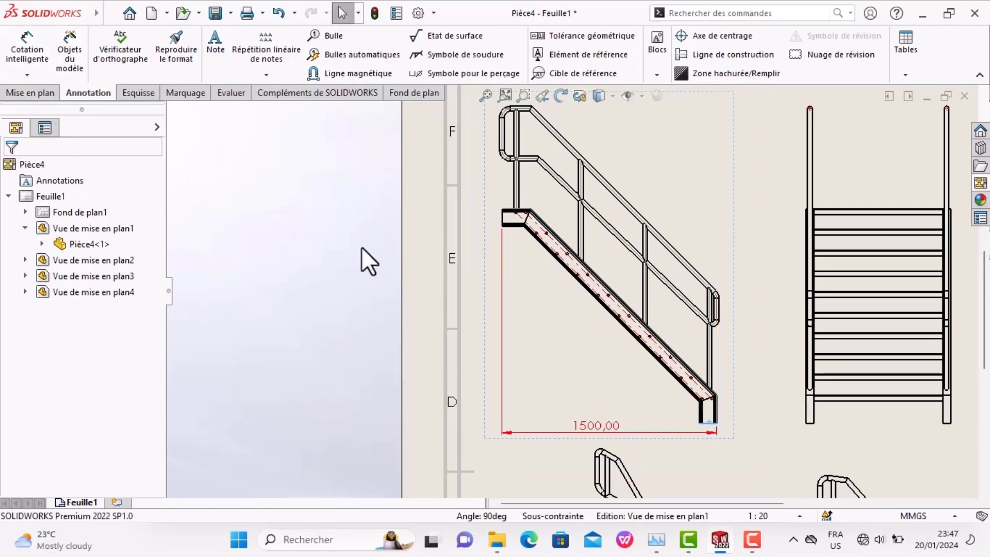
pyautogui.click(708, 423)
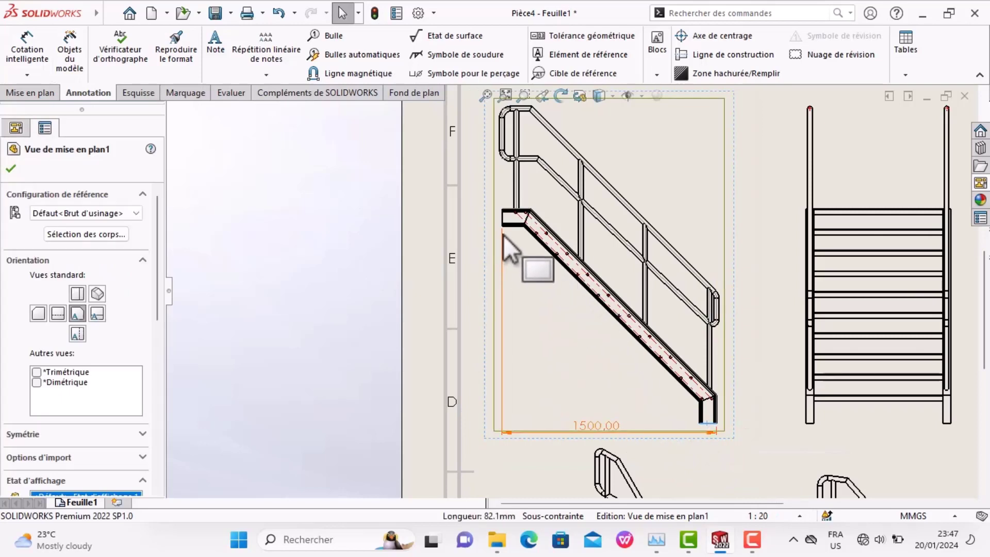
pyautogui.press('Escape')
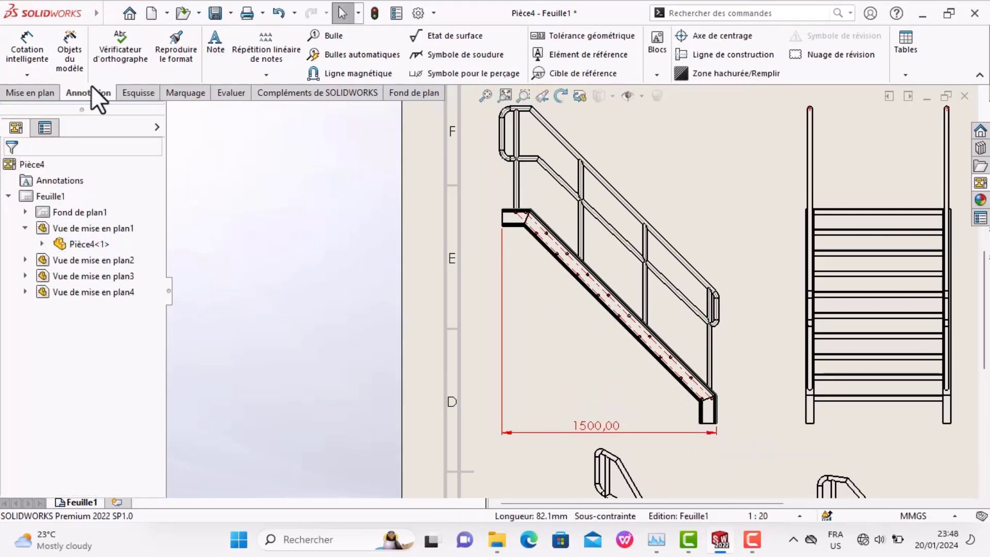
# Add a vertical 1500,00 height dimension from the stair leg to the top landing
pyautogui.click(23, 51)
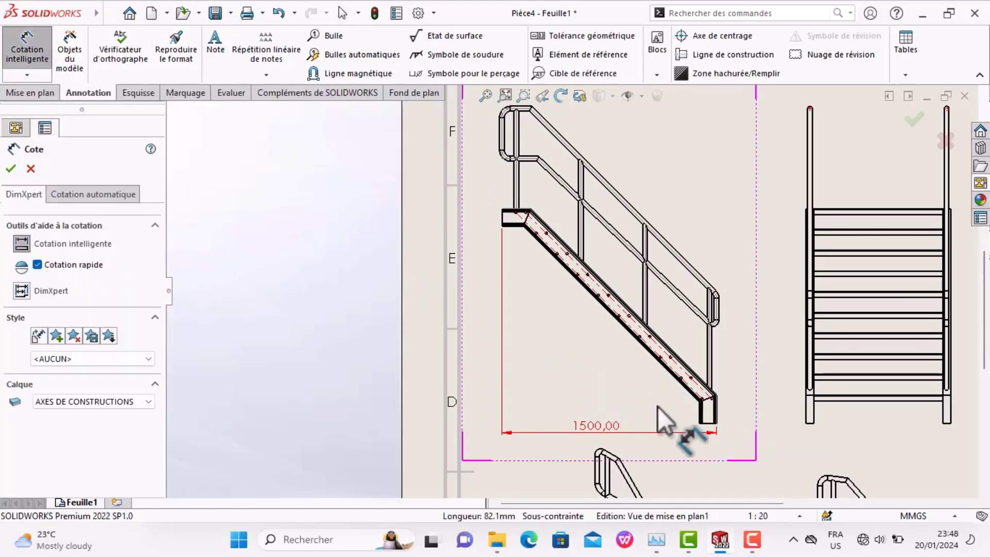
pyautogui.click(708, 424)
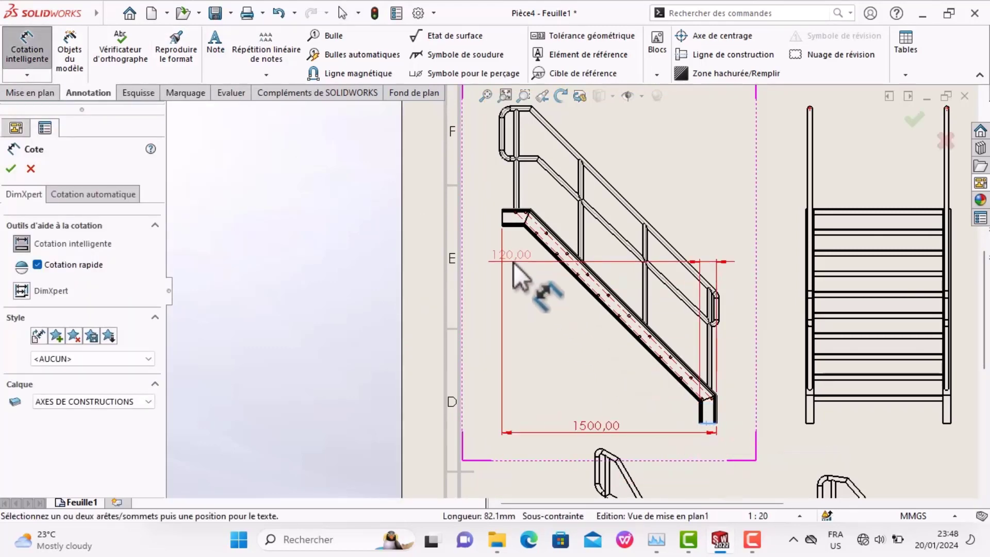
pyautogui.scroll(-2, 515, 222)
pyautogui.scroll(-2, 521, 227)
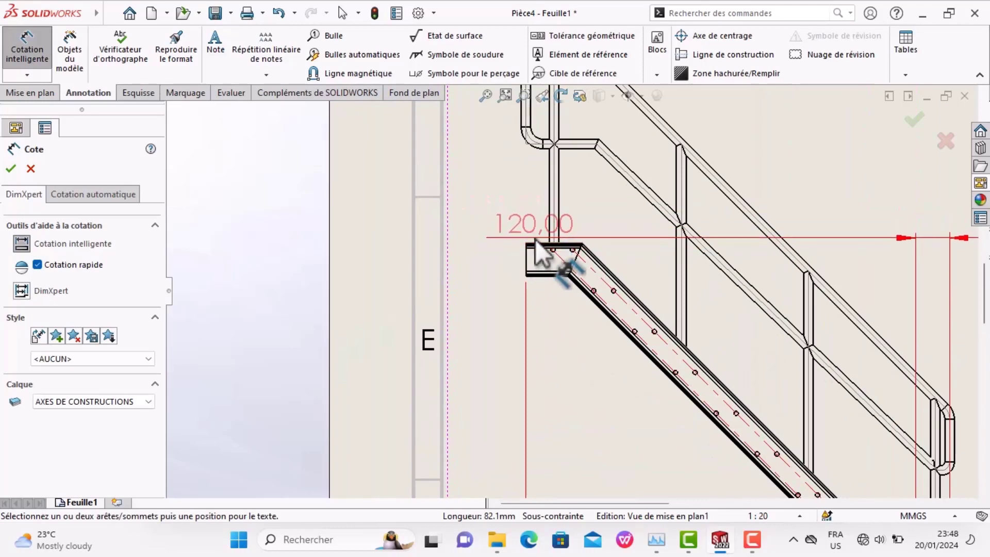
pyautogui.click(540, 246)
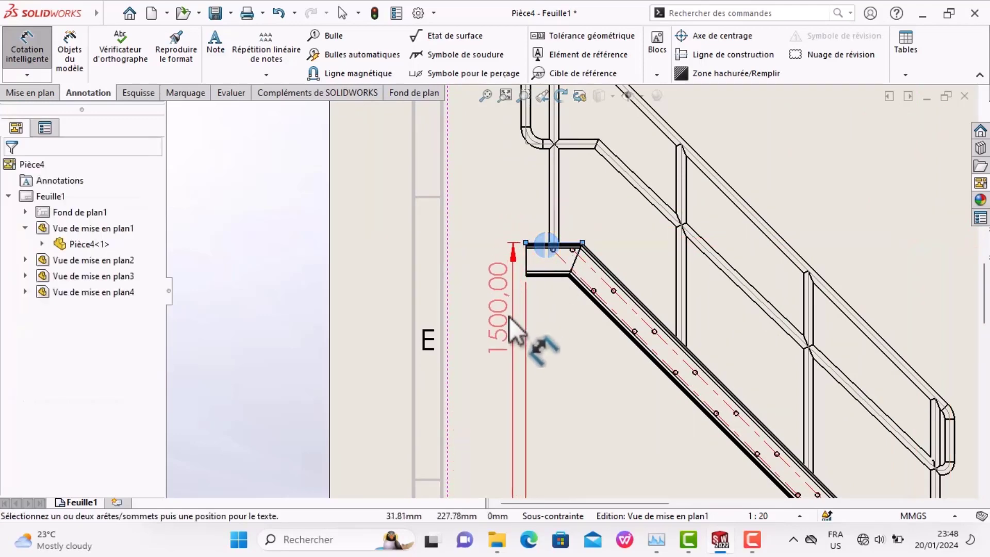
pyautogui.scroll(2, 498, 395)
pyautogui.scroll(2, 504, 364)
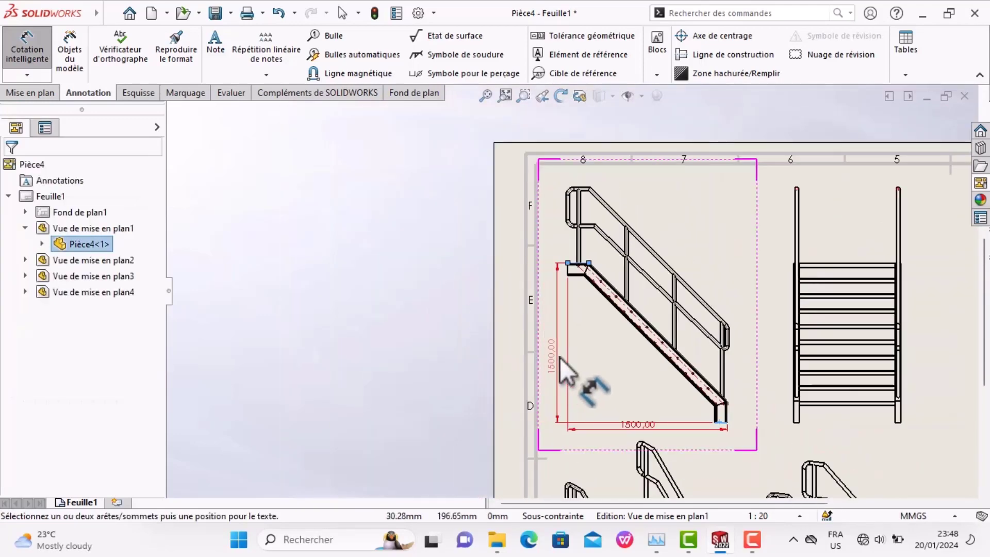
pyautogui.click(555, 354)
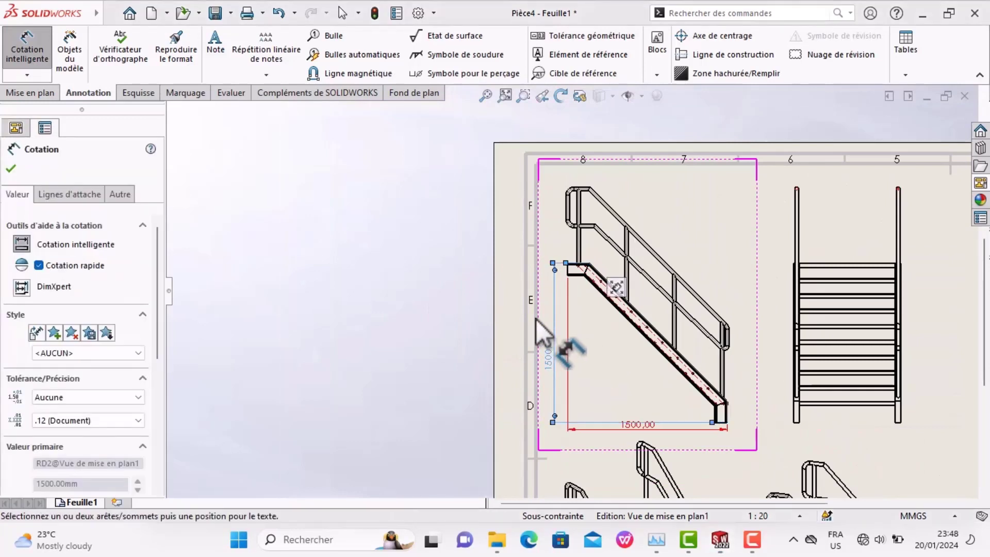
pyautogui.press('Escape')
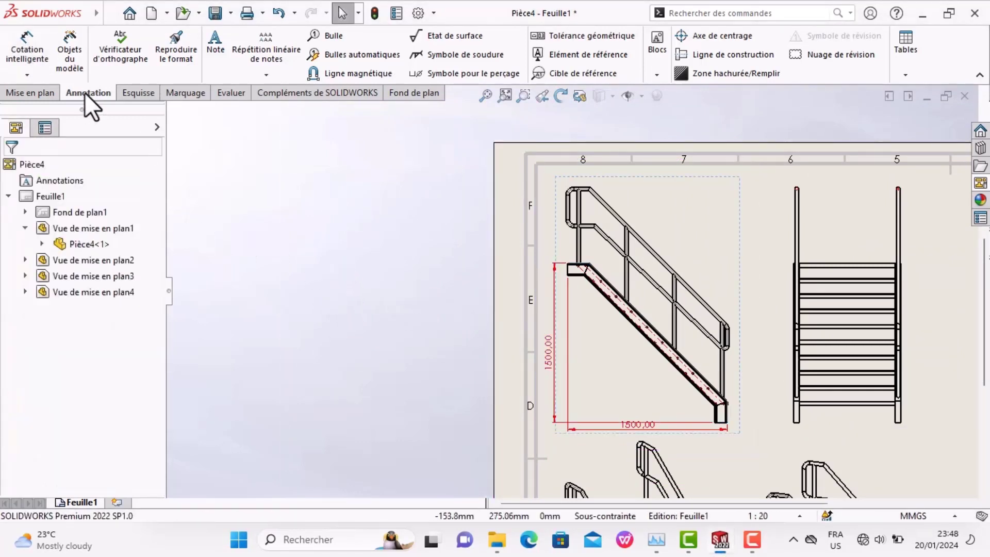
# Trace the side view's railing rails and posts with construction lines and close the tool
pyautogui.click(712, 56)
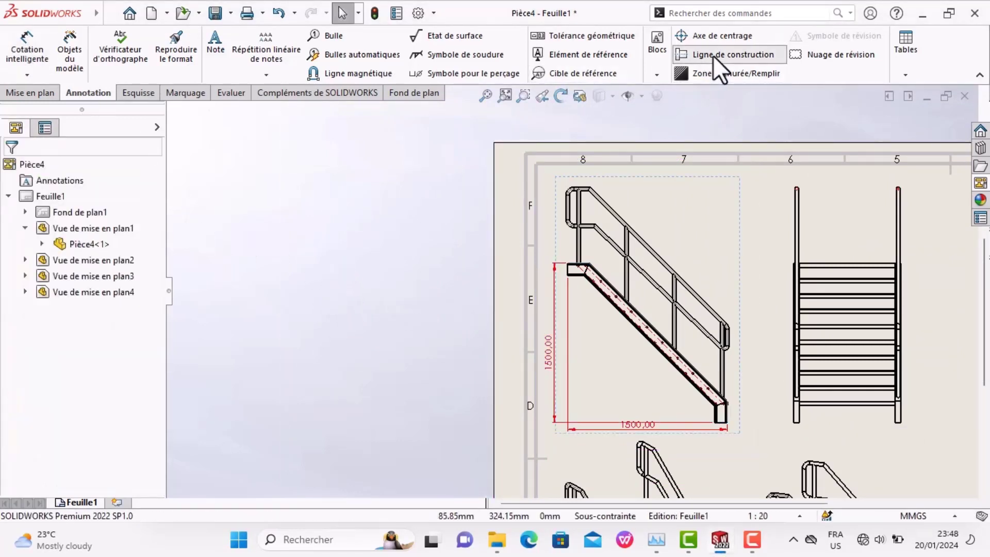
pyautogui.scroll(2, 671, 227)
pyautogui.scroll(3, 624, 252)
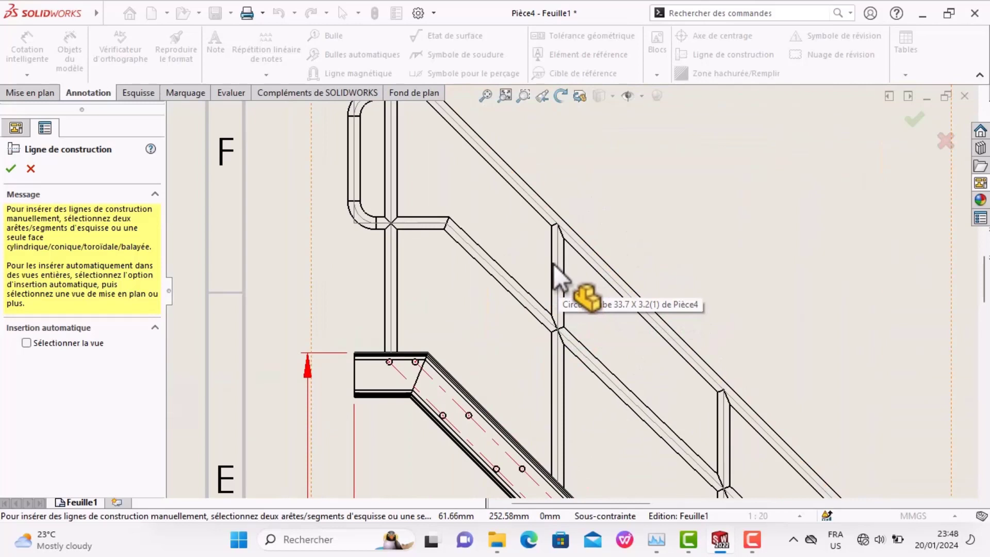
pyautogui.click(553, 264)
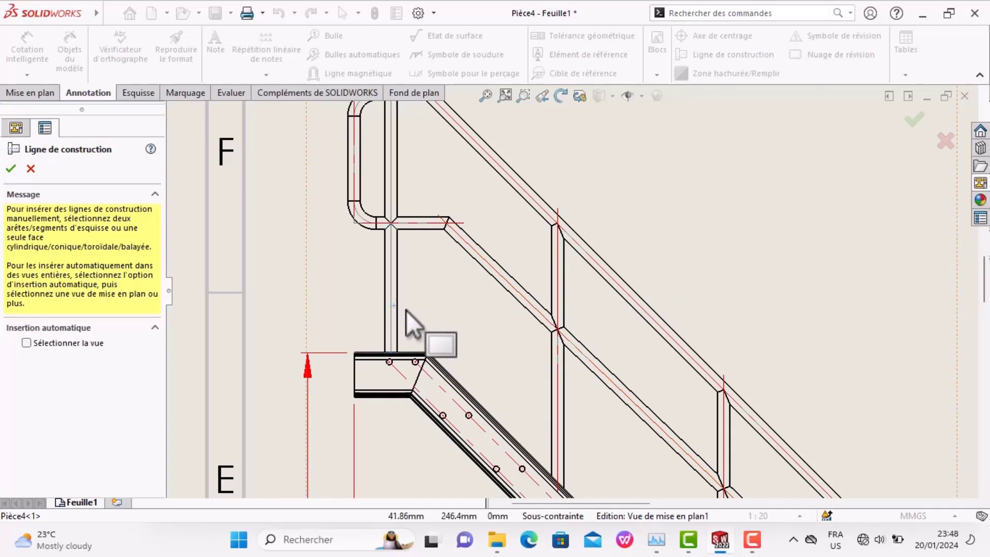
pyautogui.scroll(2, 392, 286)
pyautogui.scroll(2, 395, 287)
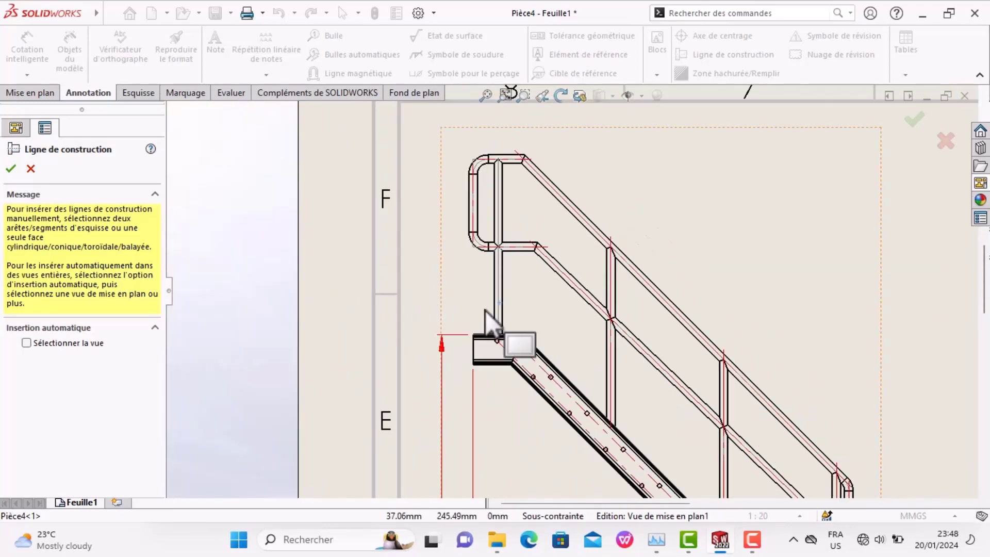
pyautogui.scroll(2, 464, 305)
pyautogui.scroll(-2, 728, 445)
pyautogui.scroll(2, 727, 444)
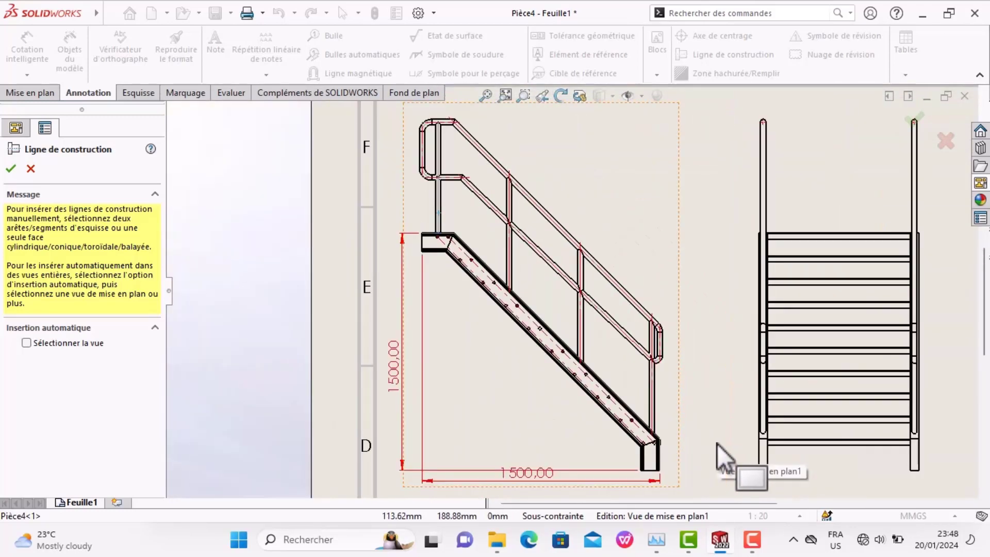
pyautogui.scroll(2, 670, 423)
pyautogui.click(9, 168)
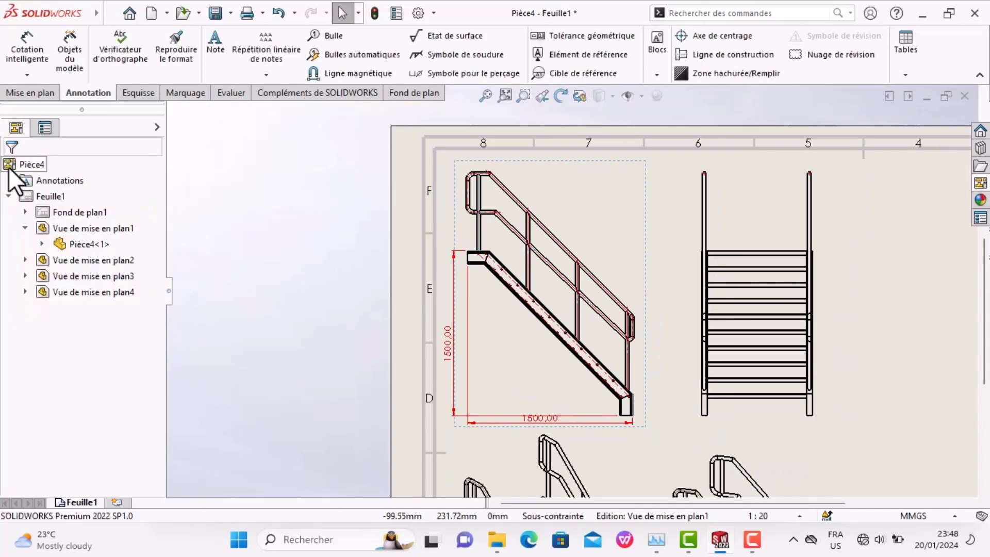
# Dimension the handrail with a 1,25° angle and a 100,00 post offset
pyautogui.click(36, 49)
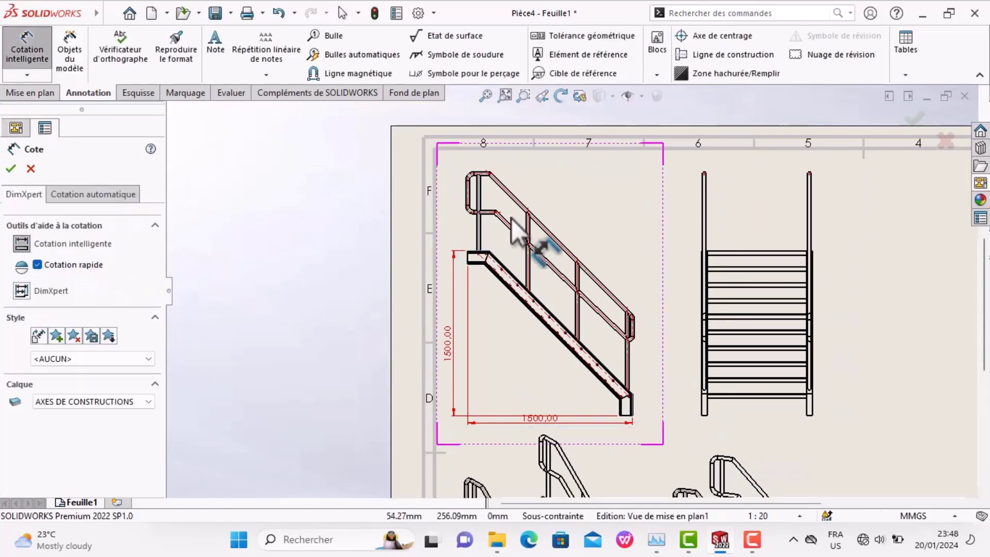
pyautogui.scroll(-3, 488, 194)
pyautogui.click(526, 249)
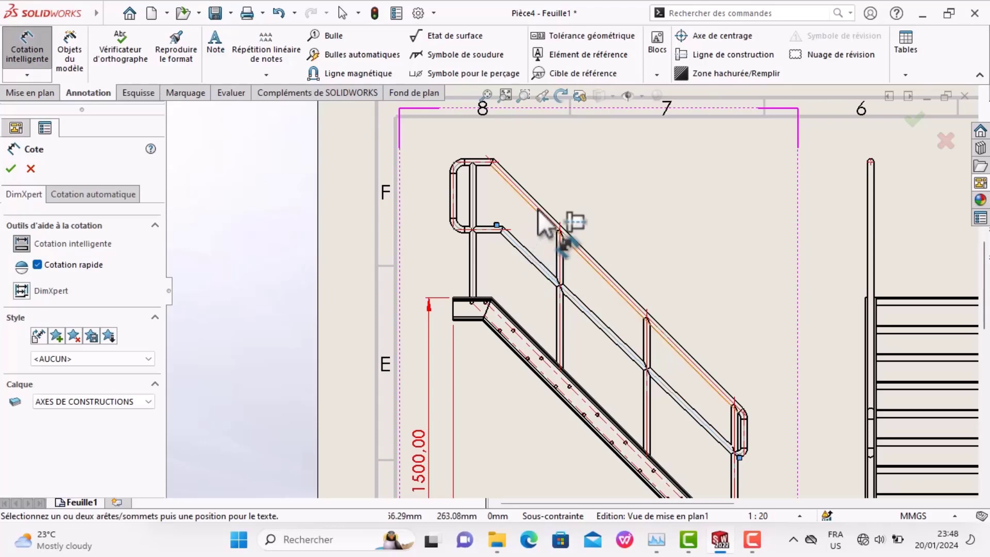
pyautogui.click(531, 214)
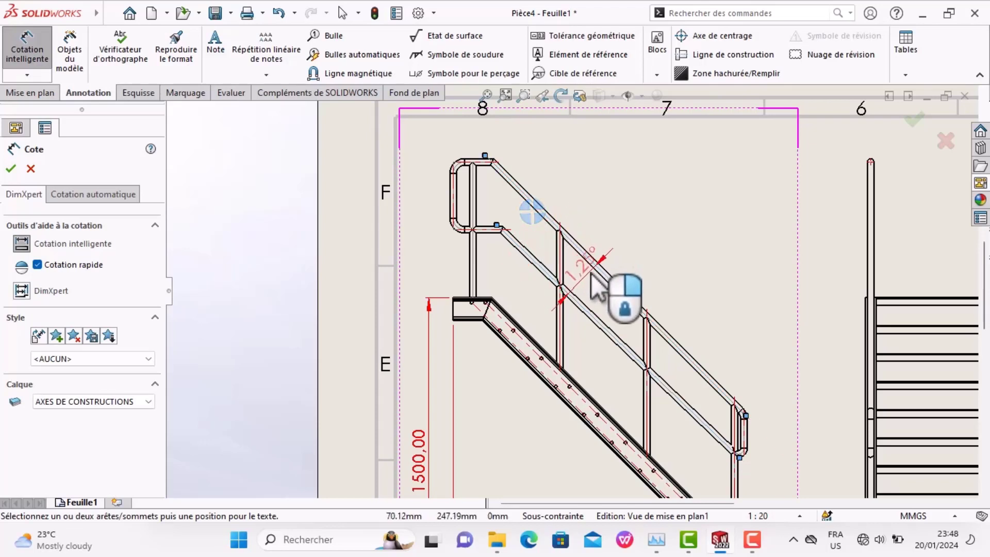
pyautogui.click(773, 469)
pyautogui.click(474, 206)
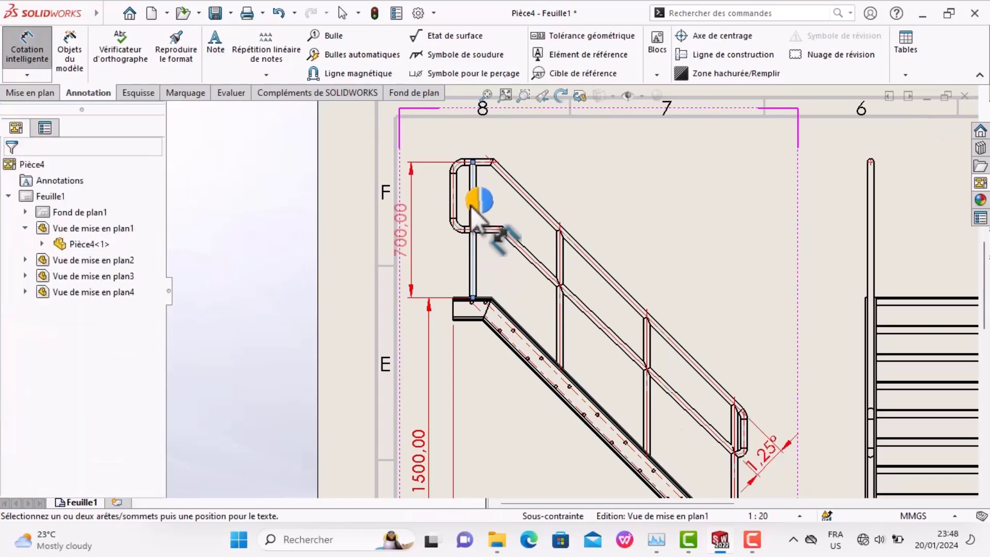
pyautogui.click(454, 220)
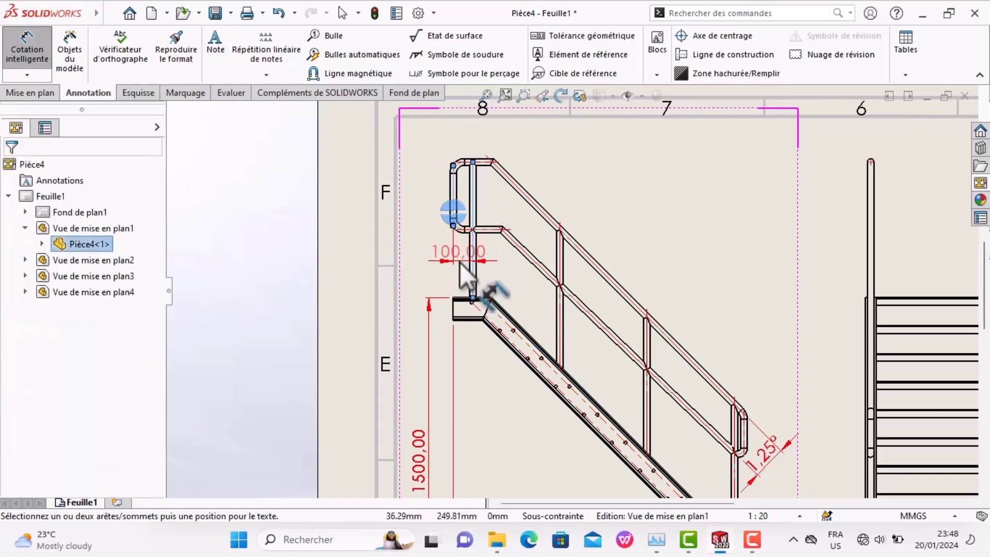
pyautogui.click(482, 268)
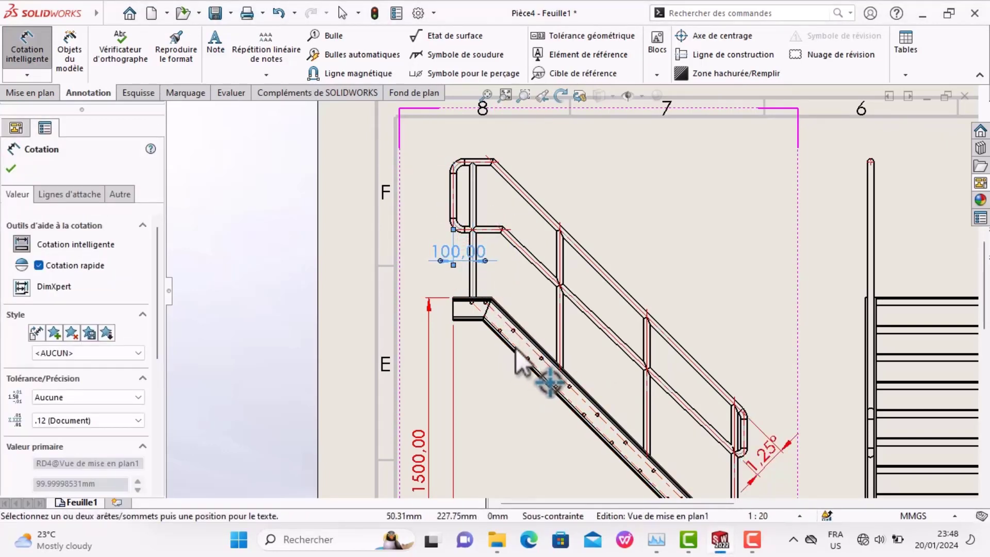
# Add three 450,00 post spacing dimensions above the railing
pyautogui.click(558, 321)
pyautogui.click(474, 286)
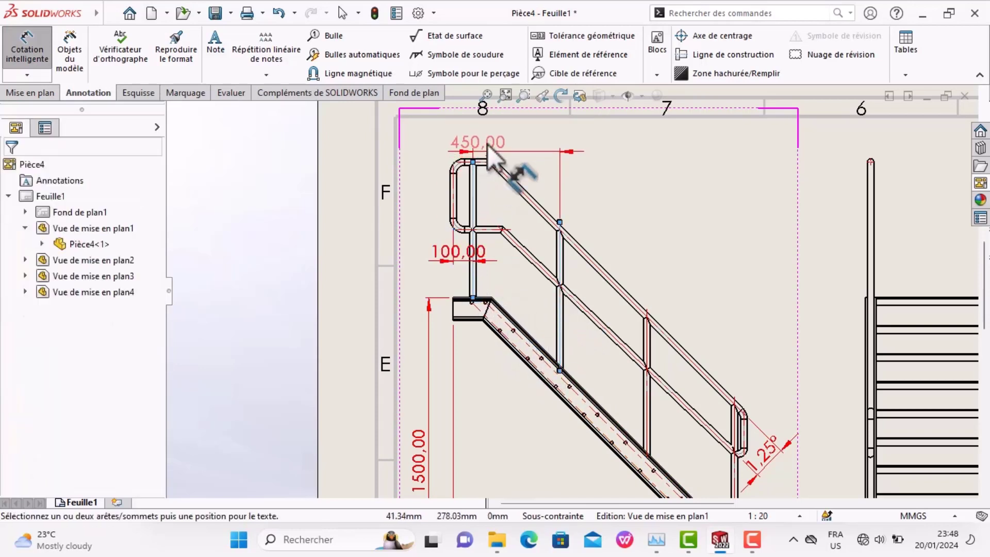
pyautogui.click(518, 153)
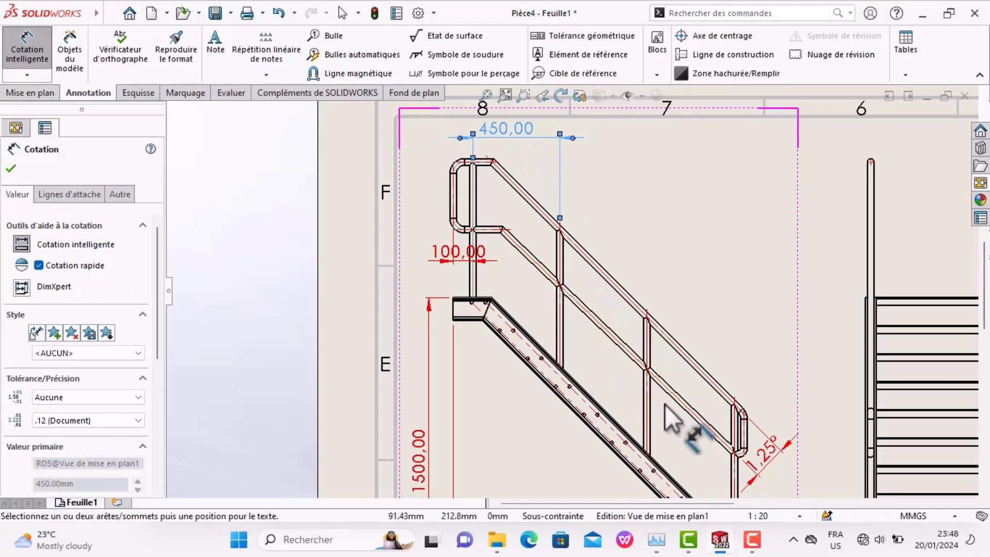
pyautogui.click(648, 403)
pyautogui.click(561, 361)
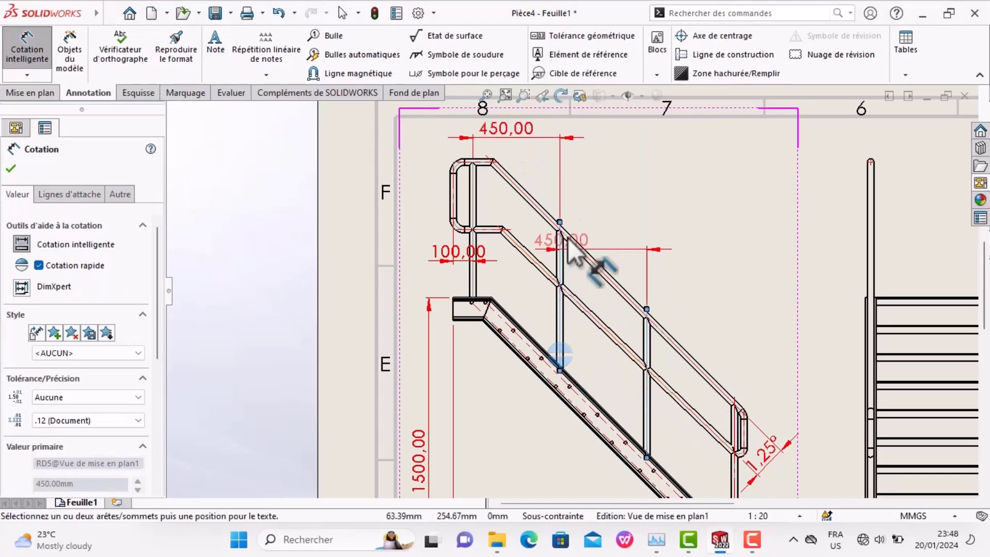
pyautogui.click(586, 196)
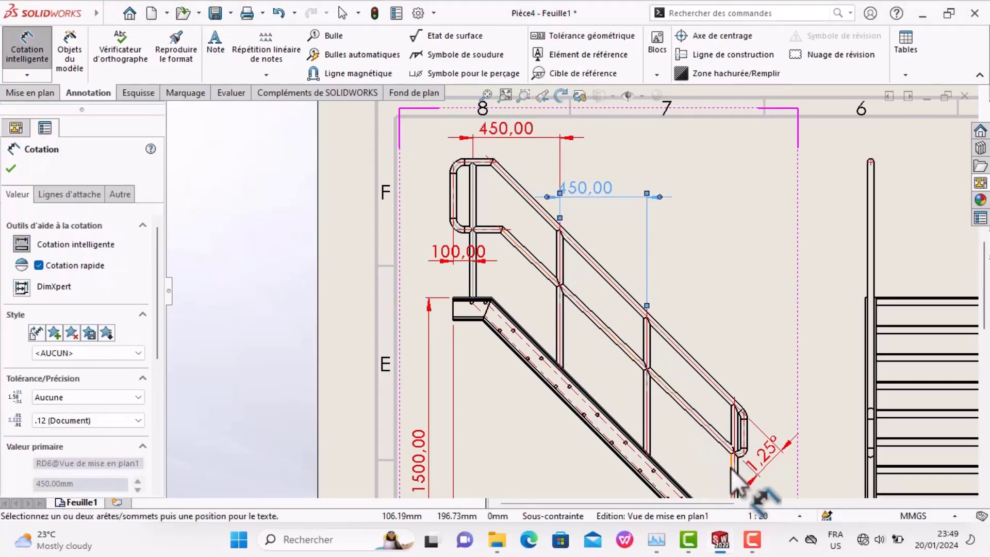
pyautogui.click(739, 469)
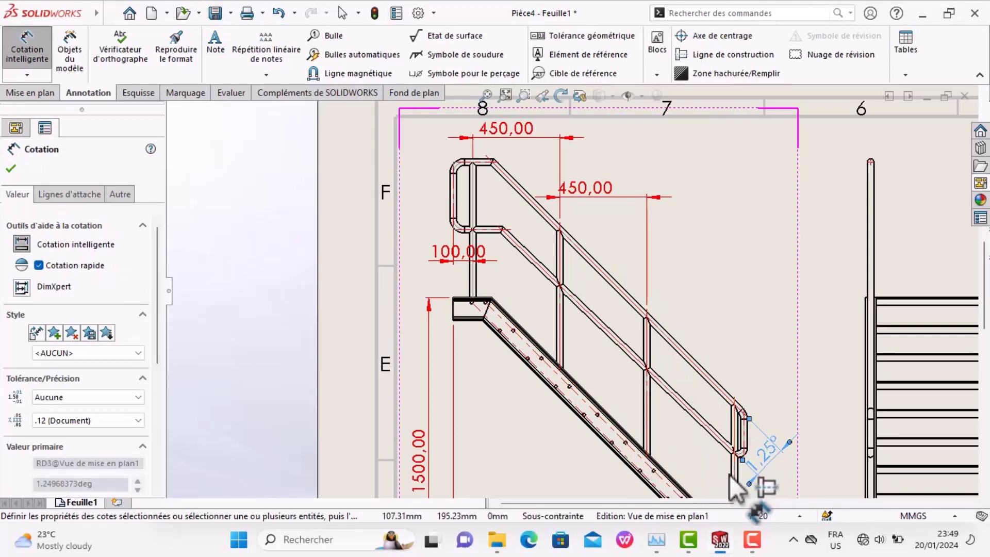
pyautogui.press('Escape')
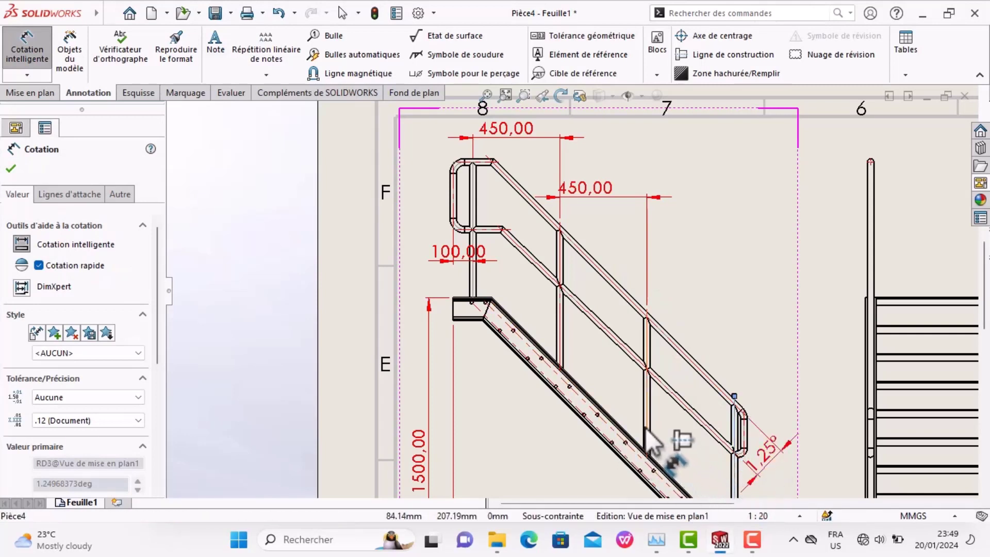
pyautogui.click(646, 415)
pyautogui.click(676, 282)
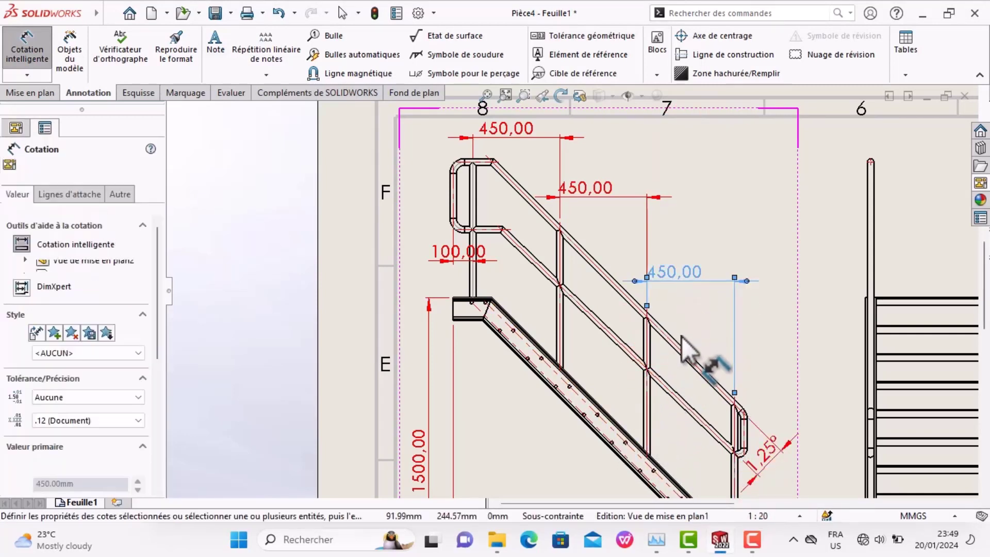
pyautogui.scroll(2, 688, 361)
pyautogui.scroll(2, 689, 381)
pyautogui.scroll(1, 670, 397)
pyautogui.scroll(-1, 650, 395)
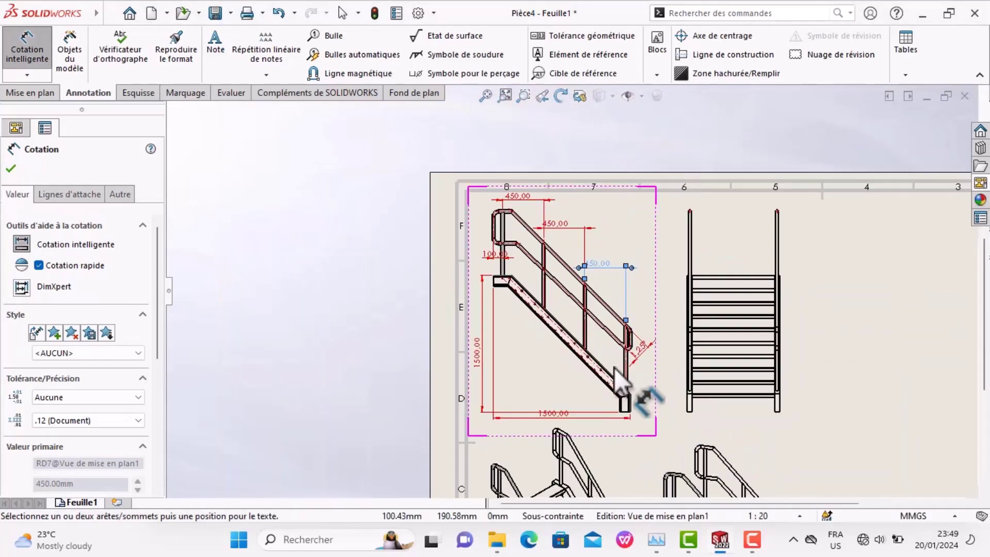
pyautogui.scroll(-2, 632, 384)
pyautogui.press('Escape')
pyautogui.press('Escape')
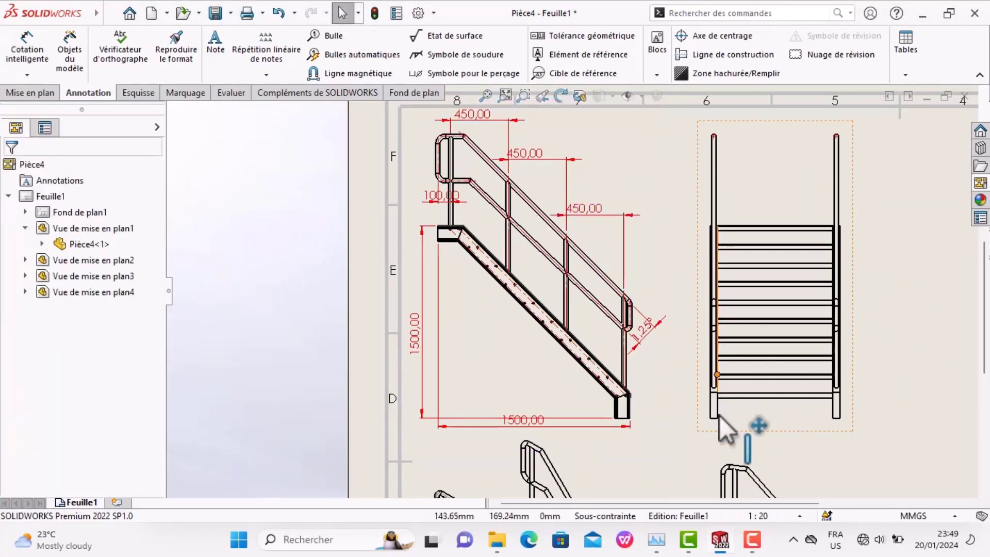
pyautogui.scroll(-2, 717, 419)
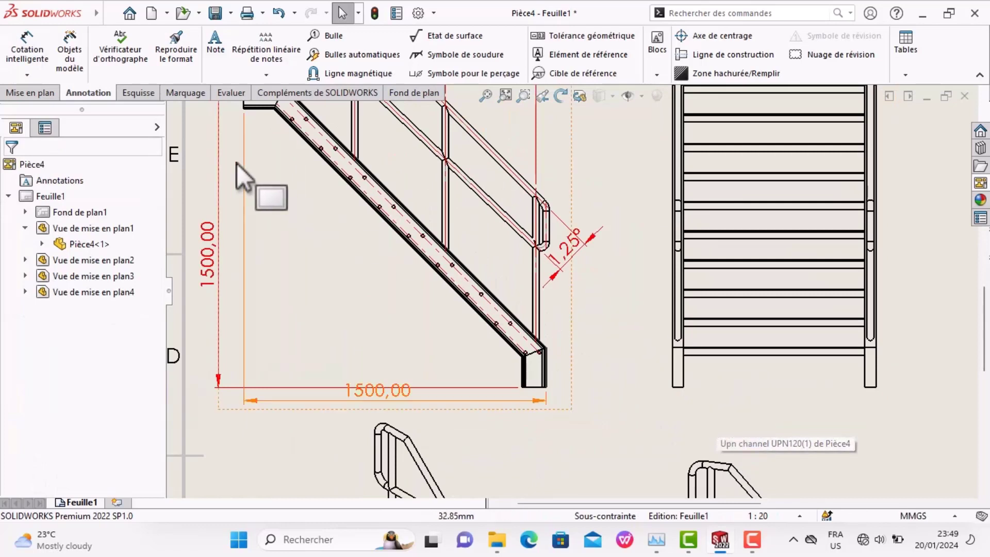
# Add construction lines along both rails of the front view
pyautogui.click(735, 55)
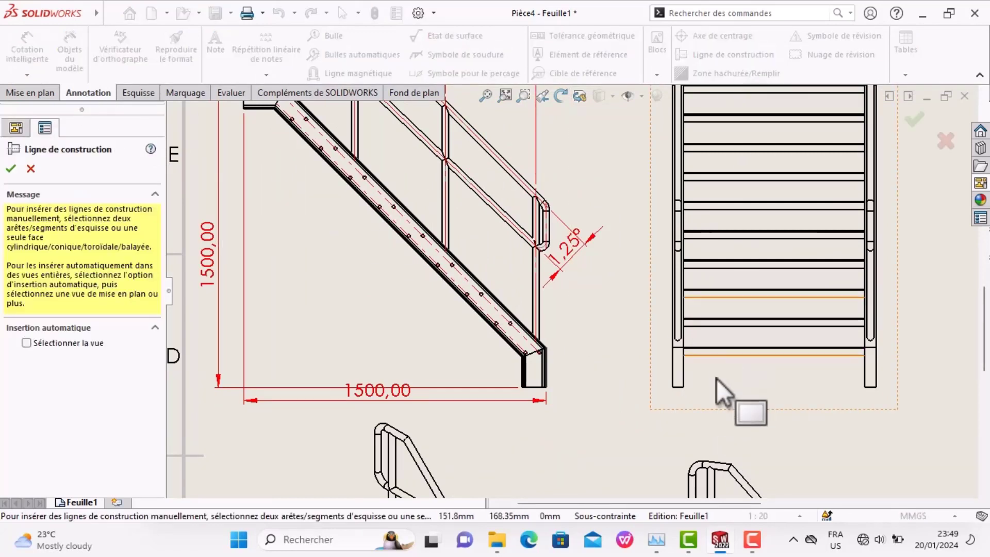
pyautogui.click(679, 324)
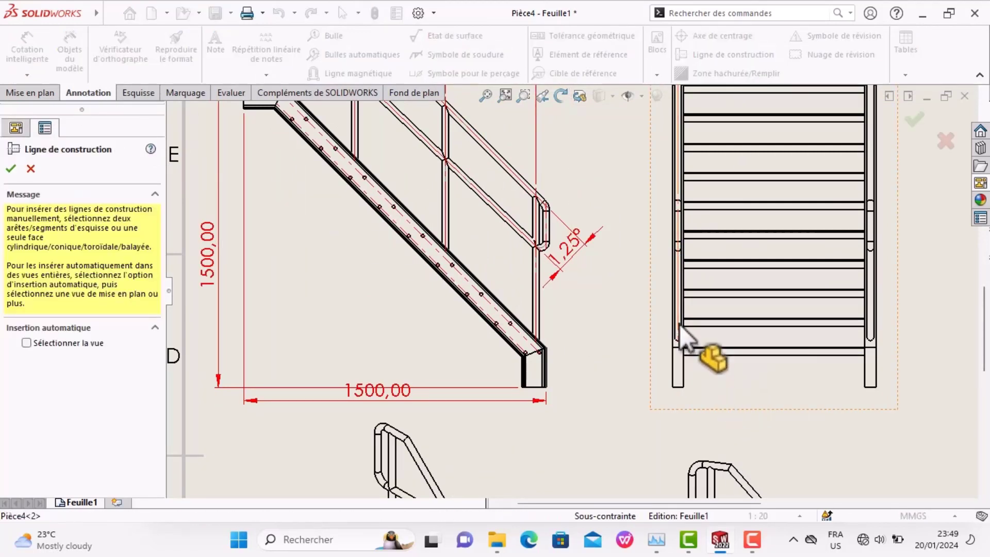
pyautogui.click(872, 317)
pyautogui.press('Escape')
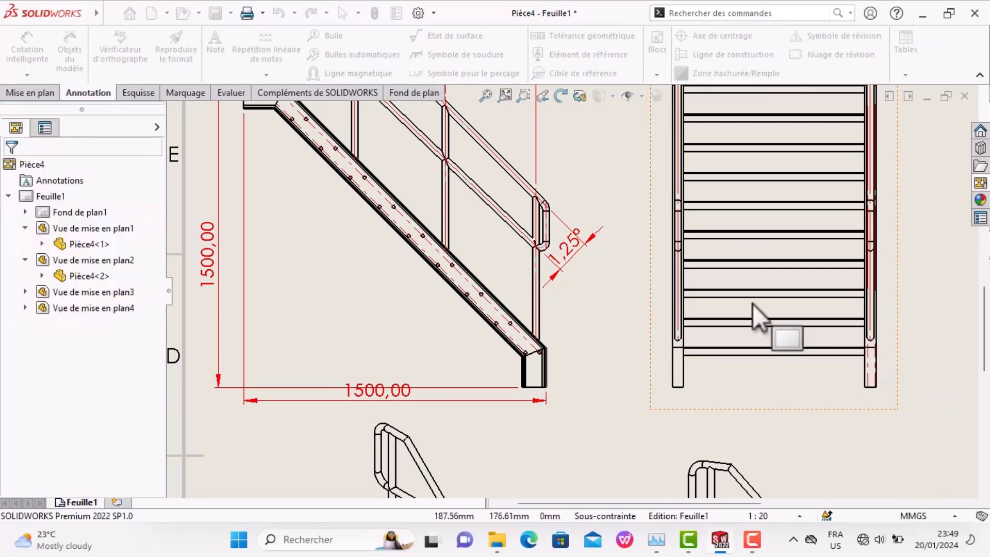
# Dimension the 955,00 width between the front-view rails, placed below the view
pyautogui.click(39, 50)
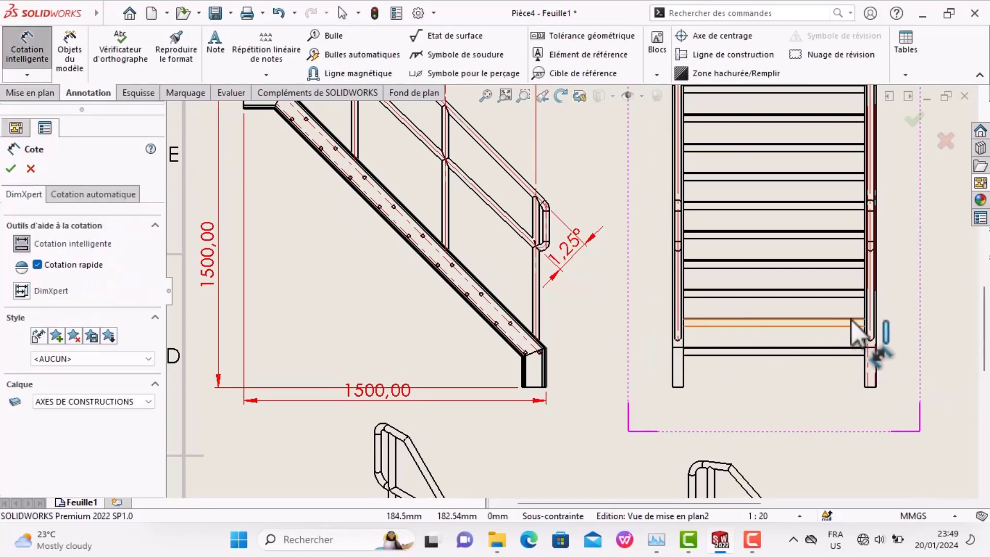
pyautogui.click(869, 318)
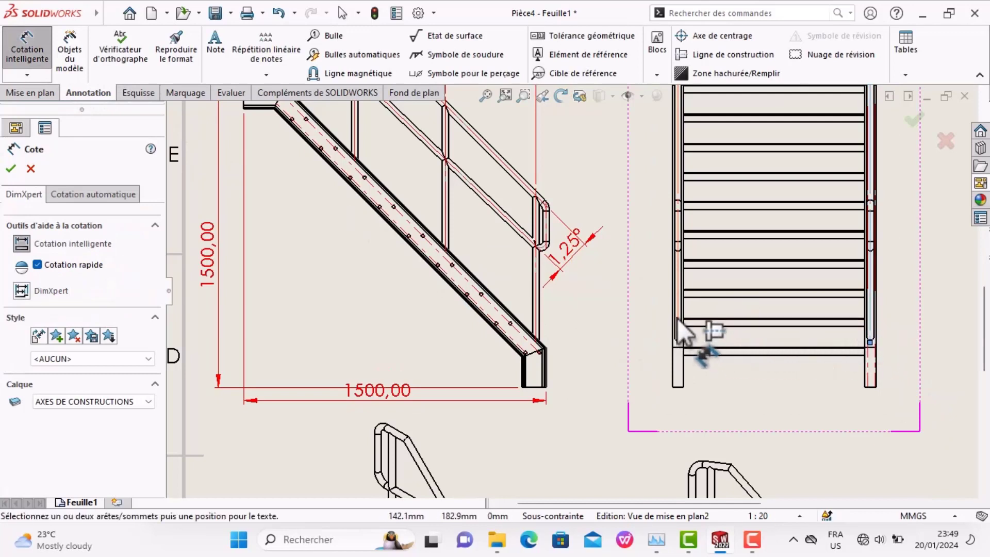
pyautogui.click(677, 304)
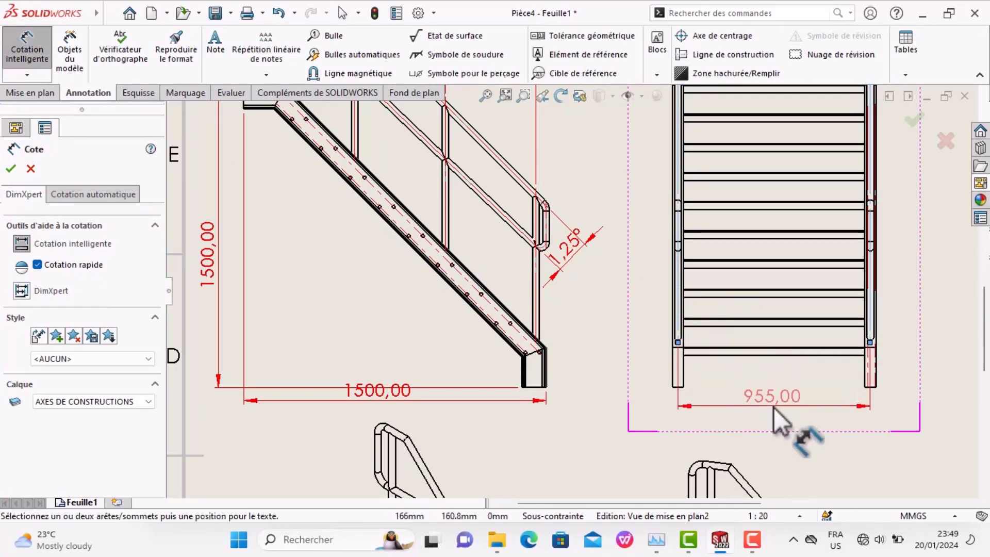
pyautogui.click(774, 407)
pyautogui.press('Escape')
# Select the 450,00, both 1500,00 and 1,25° dimensions together and fit the whole sheet
pyautogui.scroll(3, 573, 369)
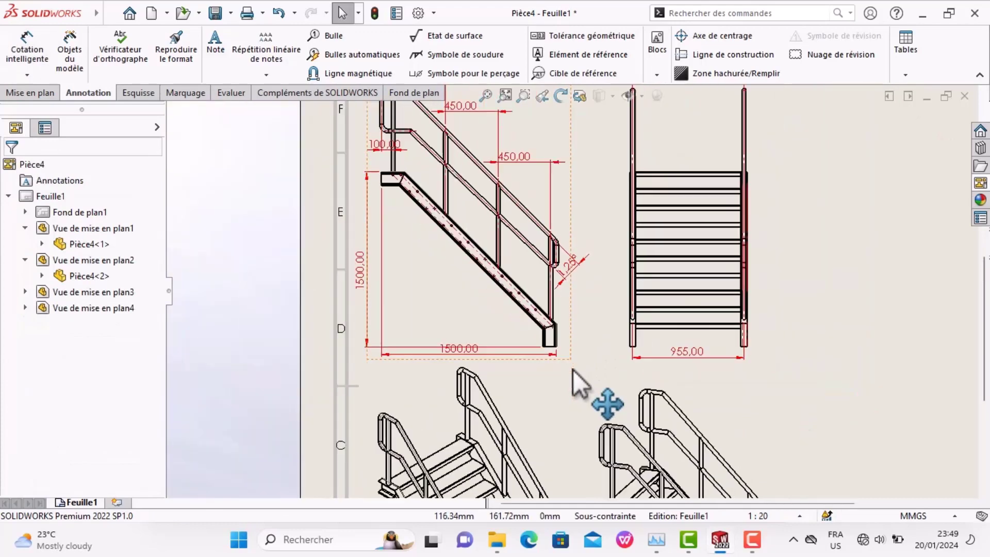
pyautogui.scroll(-5, 572, 370)
pyautogui.scroll(3, 570, 355)
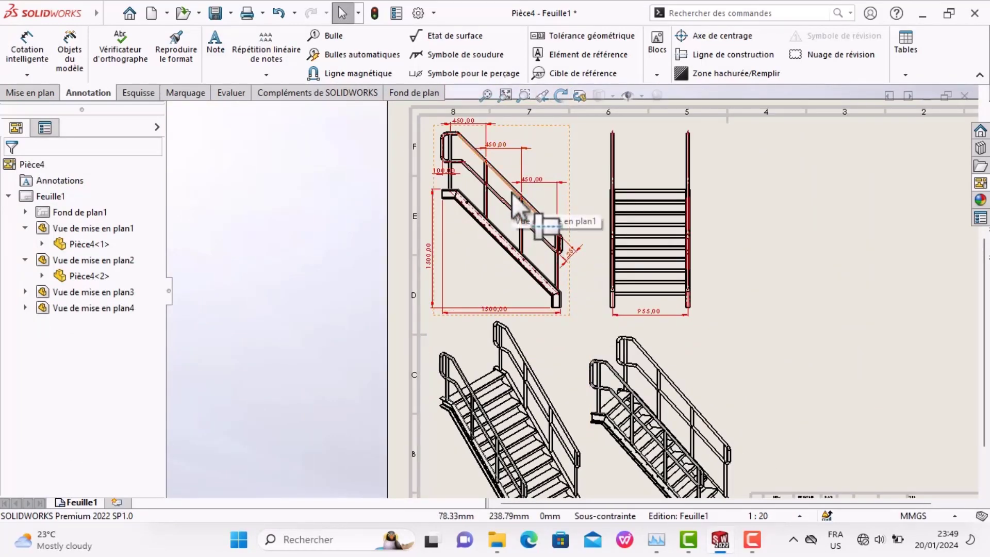
pyautogui.click(515, 153)
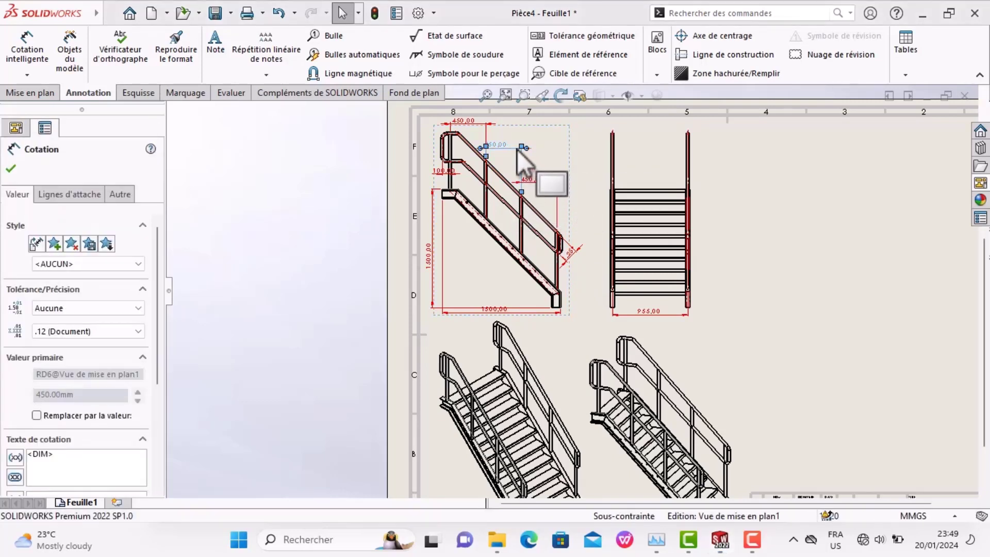
pyautogui.keyDown('ctrl'); pyautogui.click(481, 125); pyautogui.keyUp('ctrl')
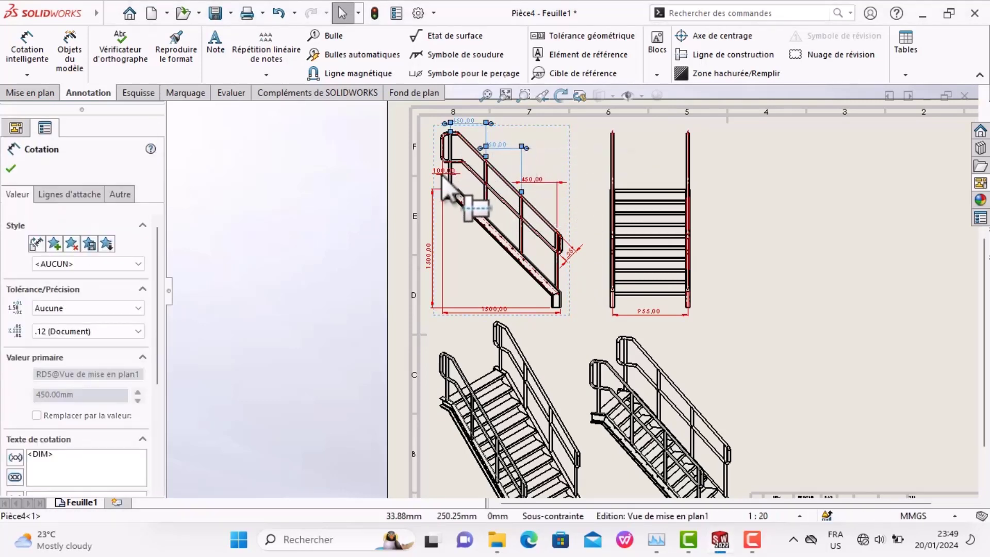
pyautogui.keyDown('ctrl'); pyautogui.click(432, 238); pyautogui.keyUp('ctrl')
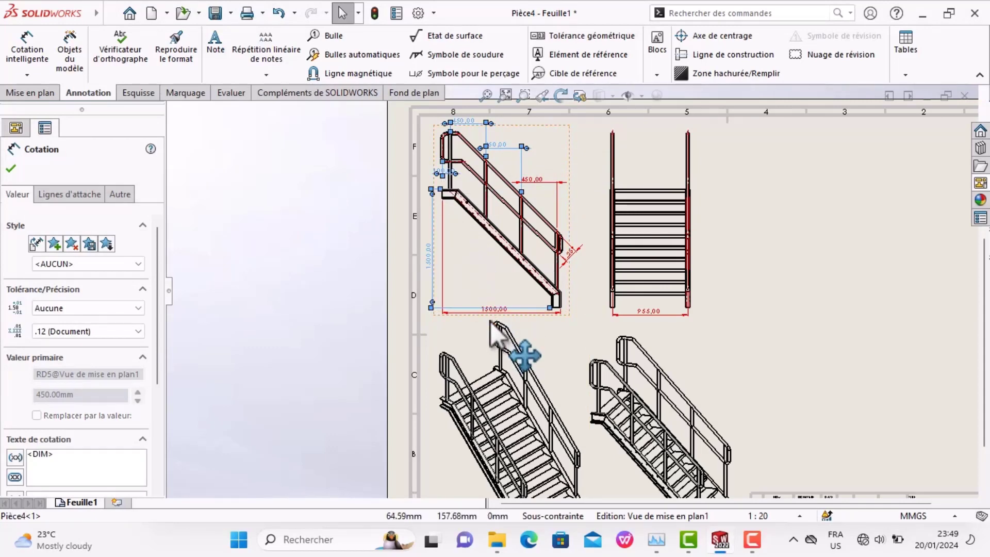
pyautogui.scroll(-3, 524, 336)
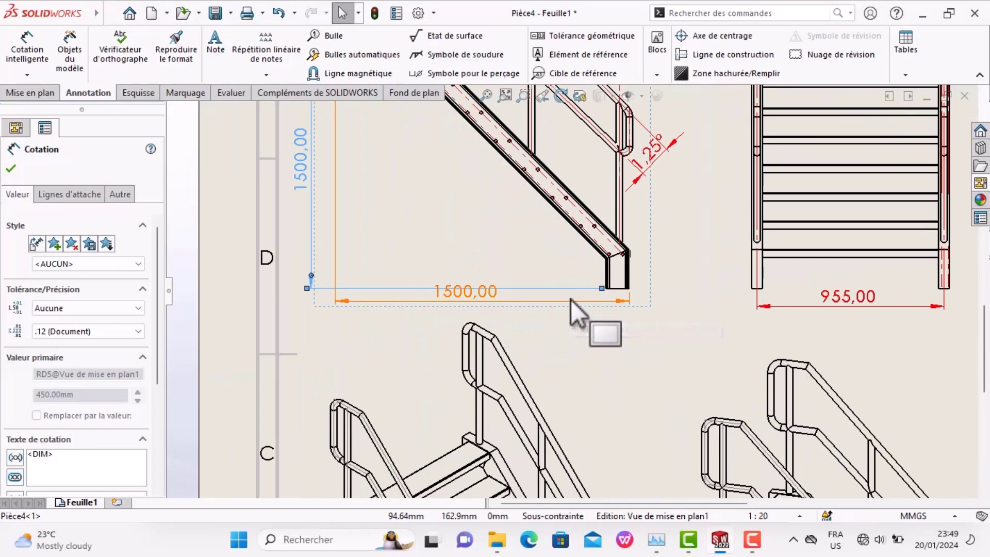
pyautogui.keyDown('ctrl'); pyautogui.click(570, 299); pyautogui.keyUp('ctrl')
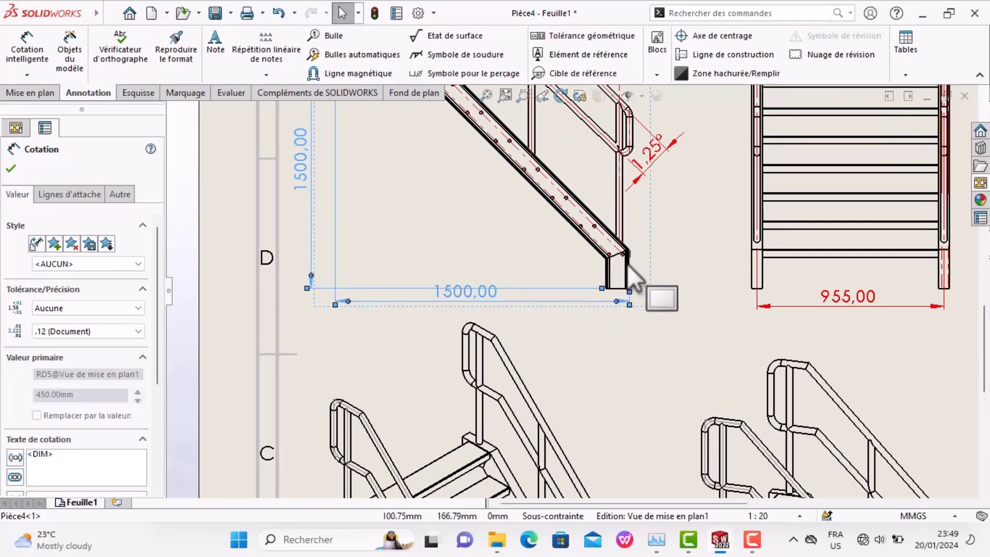
pyautogui.keyDown('ctrl'); pyautogui.click(643, 166); pyautogui.keyUp('ctrl')
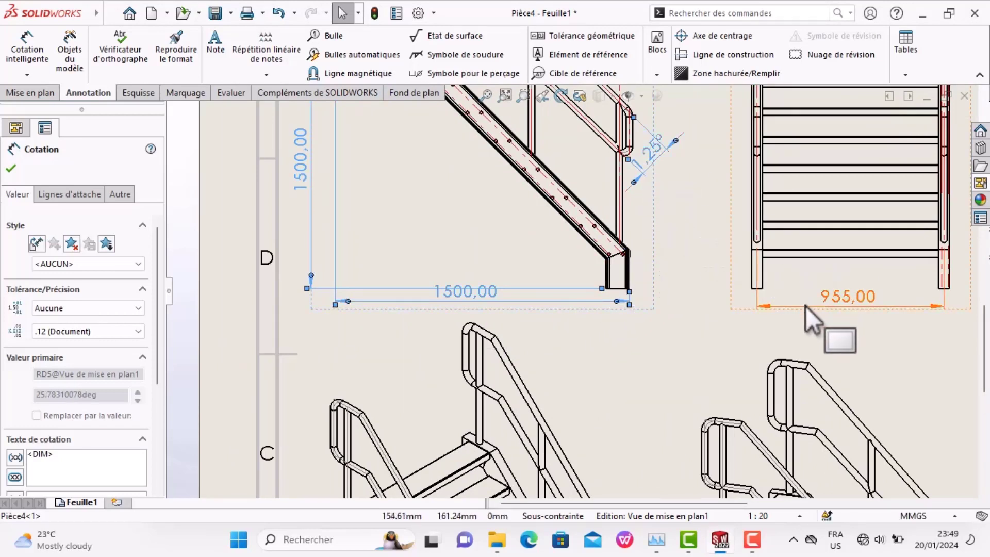
pyautogui.press('f')
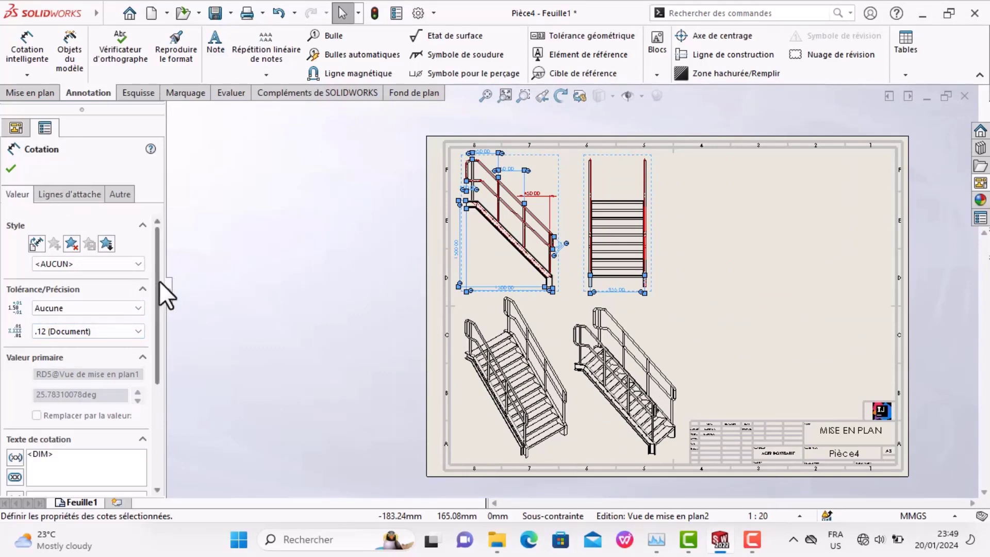
# Change the selected dimensions' precision from .12 to Aucune so they show whole numbers
pyautogui.moveTo(160, 283); pyautogui.dragTo(151, 406)
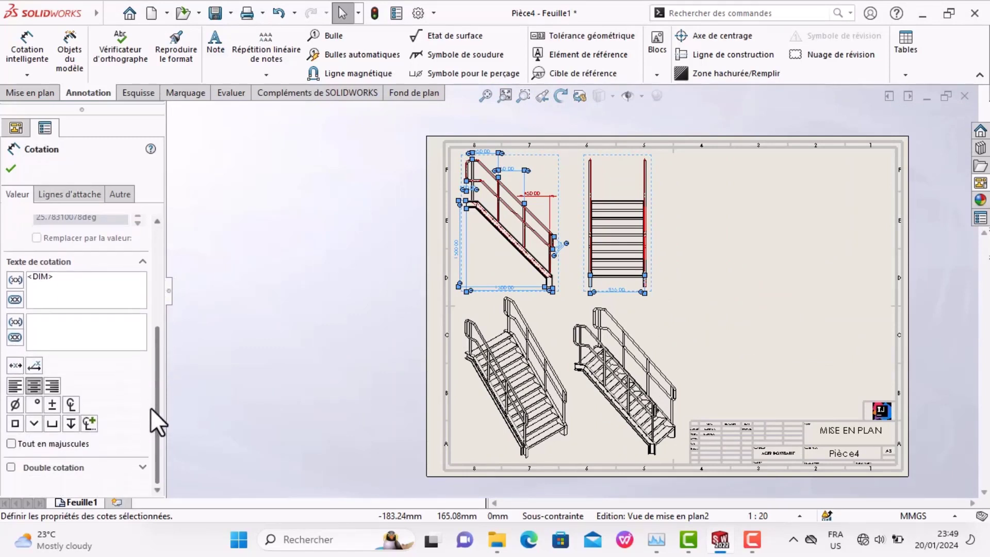
pyautogui.moveTo(151, 392); pyautogui.dragTo(181, 277)
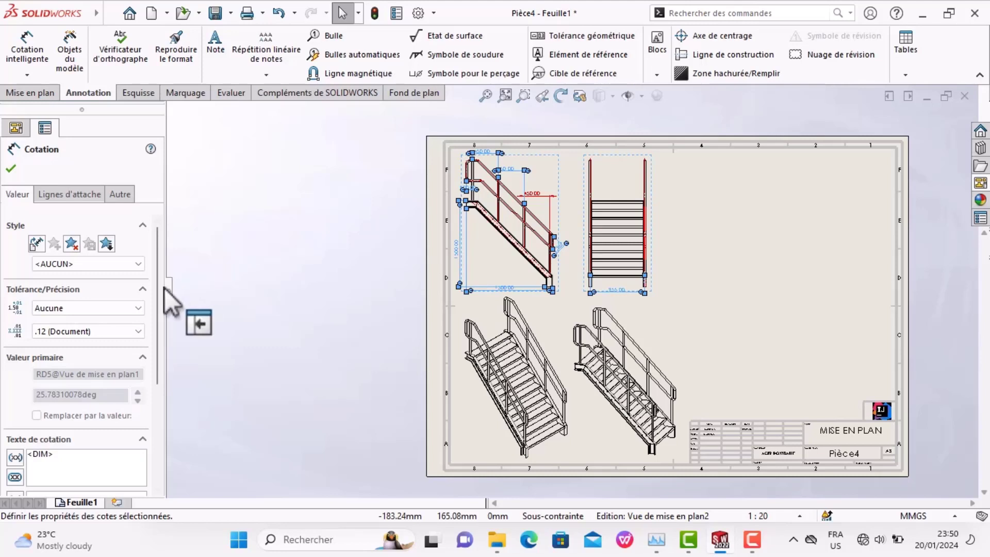
pyautogui.click(16, 129)
pyautogui.click(39, 132)
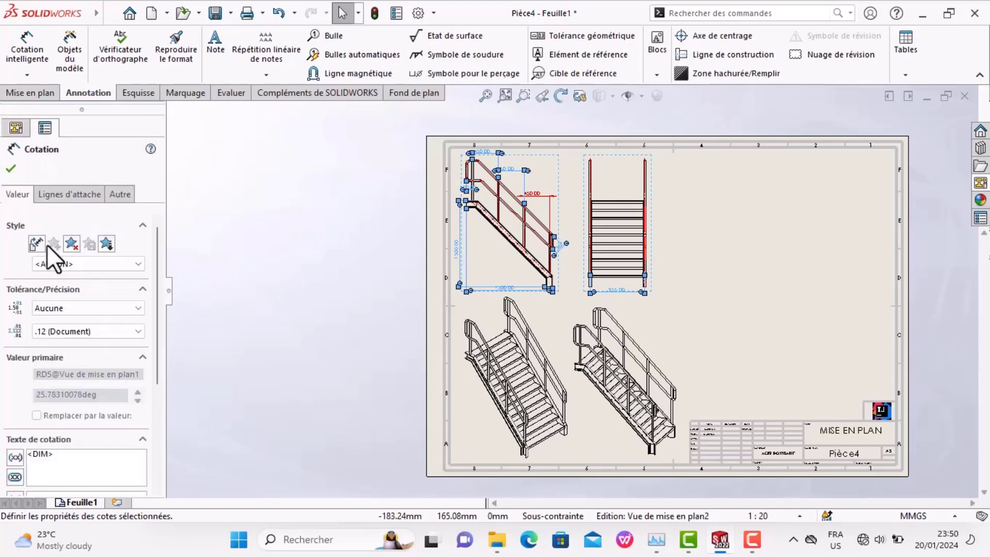
pyautogui.click(78, 332)
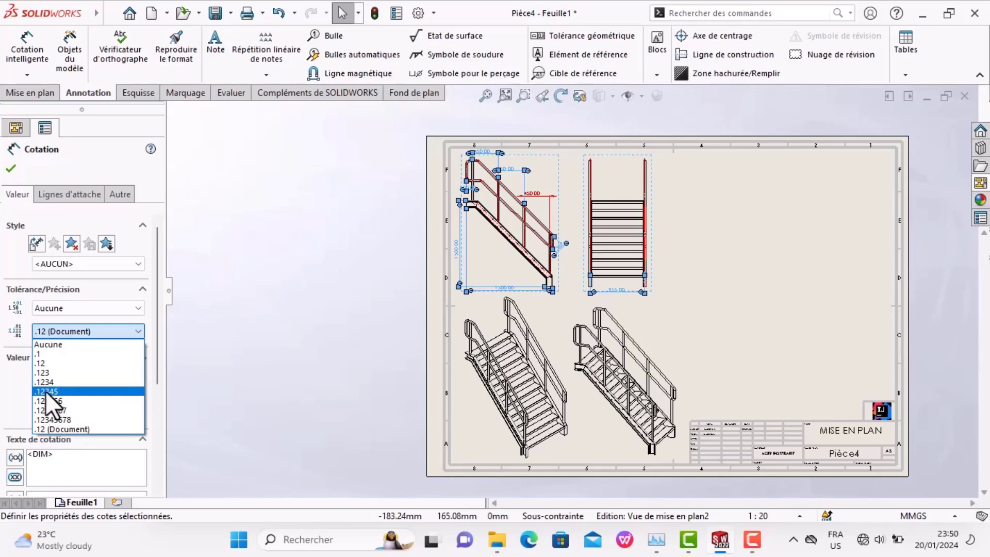
pyautogui.scroll(-5, 453, 302)
pyautogui.scroll(3, 494, 327)
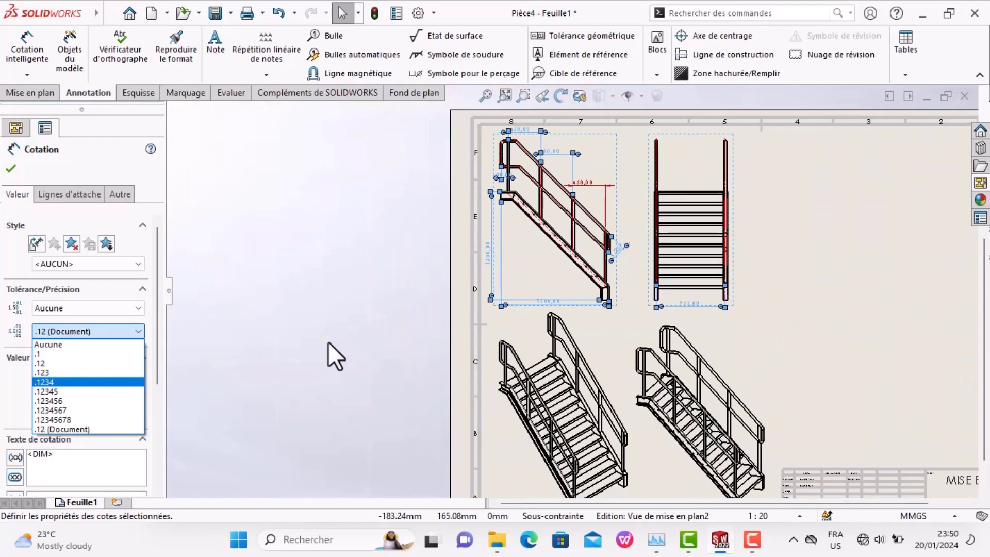
pyautogui.click(46, 382)
pyautogui.scroll(-1, 568, 303)
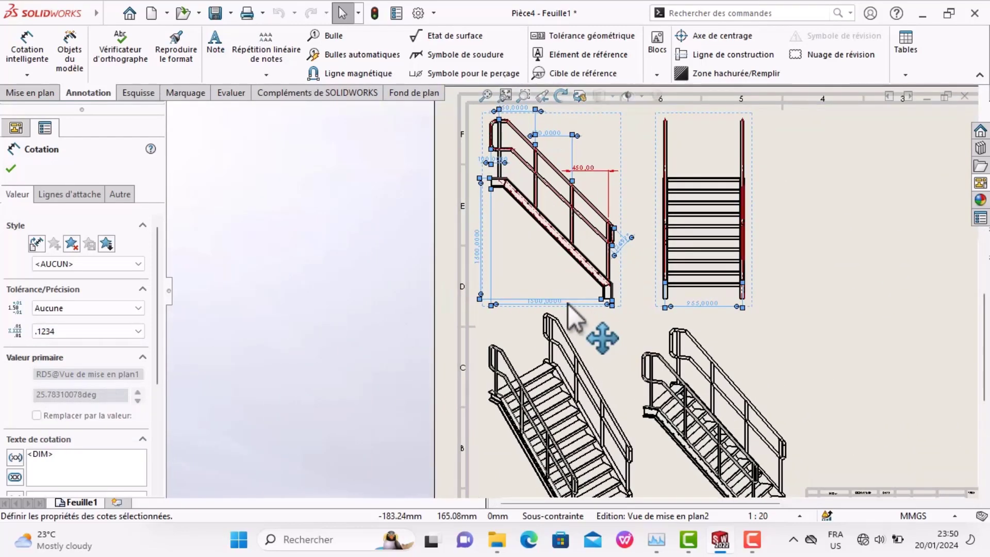
pyautogui.scroll(-3, 547, 302)
pyautogui.scroll(2, 521, 307)
pyautogui.scroll(3, 512, 310)
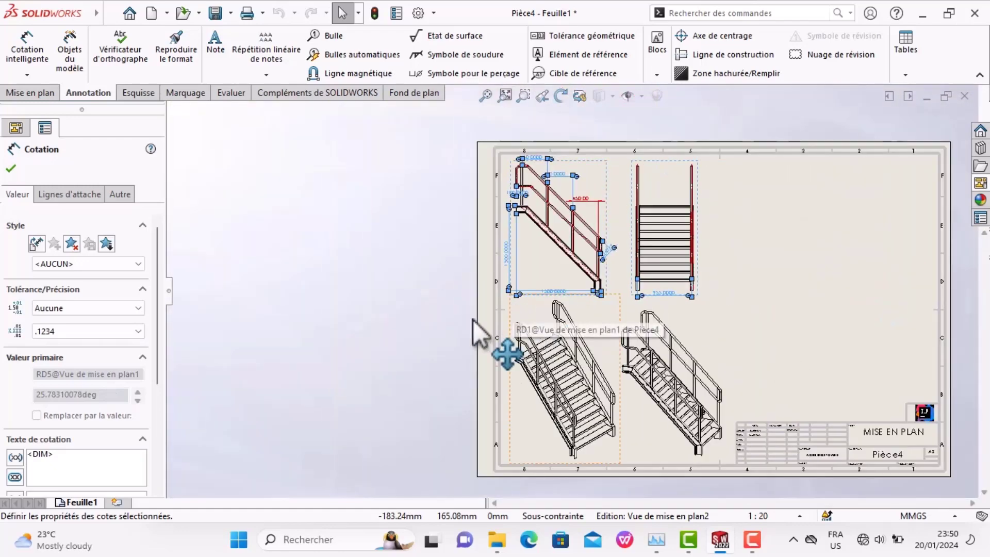
pyautogui.click(111, 332)
pyautogui.click(52, 343)
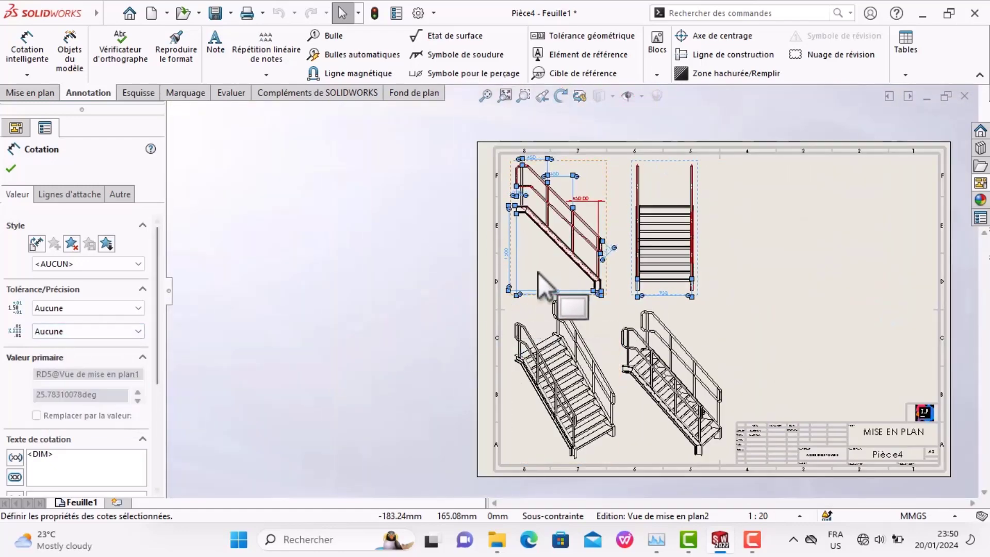
pyautogui.scroll(-1, 546, 288)
pyautogui.scroll(-2, 572, 296)
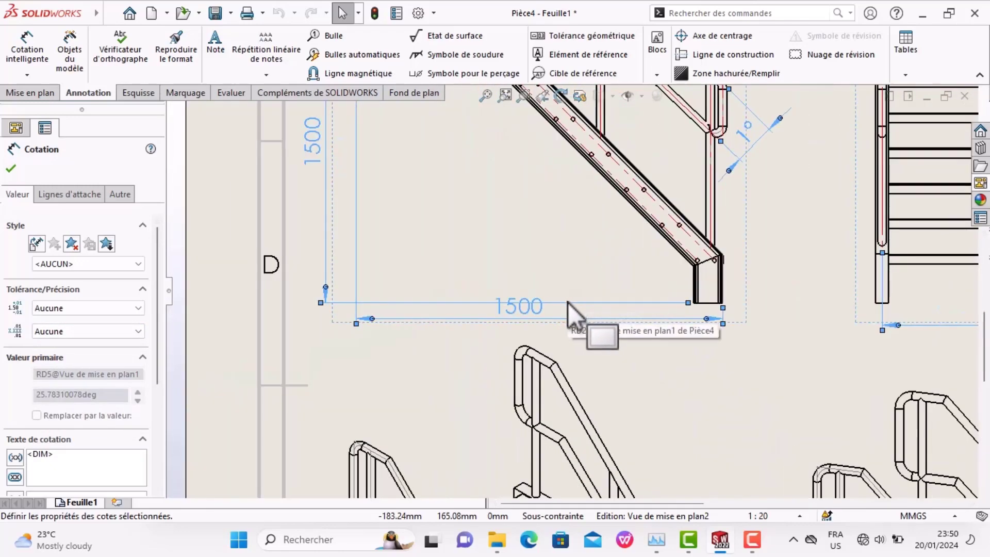
pyautogui.scroll(3, 568, 302)
pyautogui.scroll(-2, 575, 307)
pyautogui.scroll(1, 575, 304)
pyautogui.scroll(2, 578, 294)
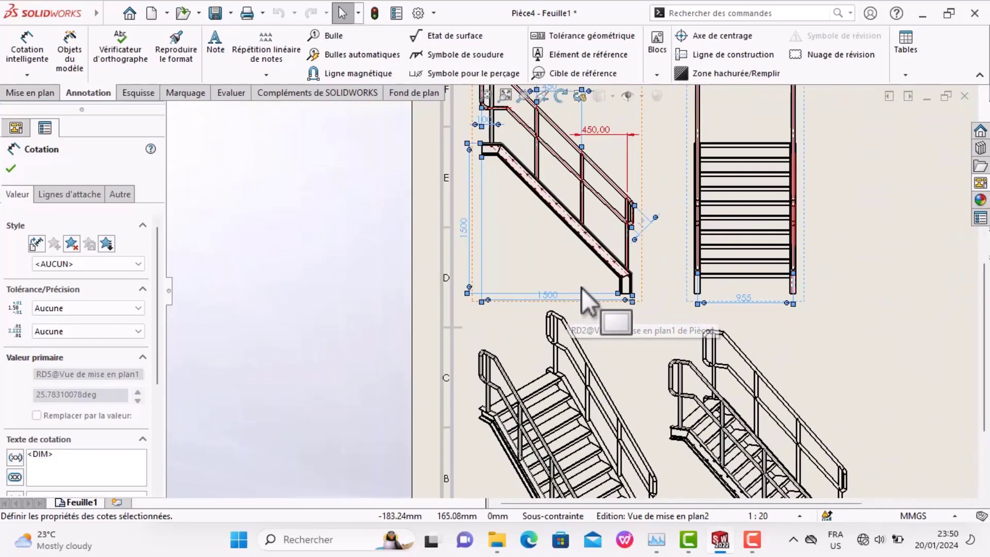
pyautogui.scroll(1, 576, 238)
pyautogui.scroll(1, 573, 220)
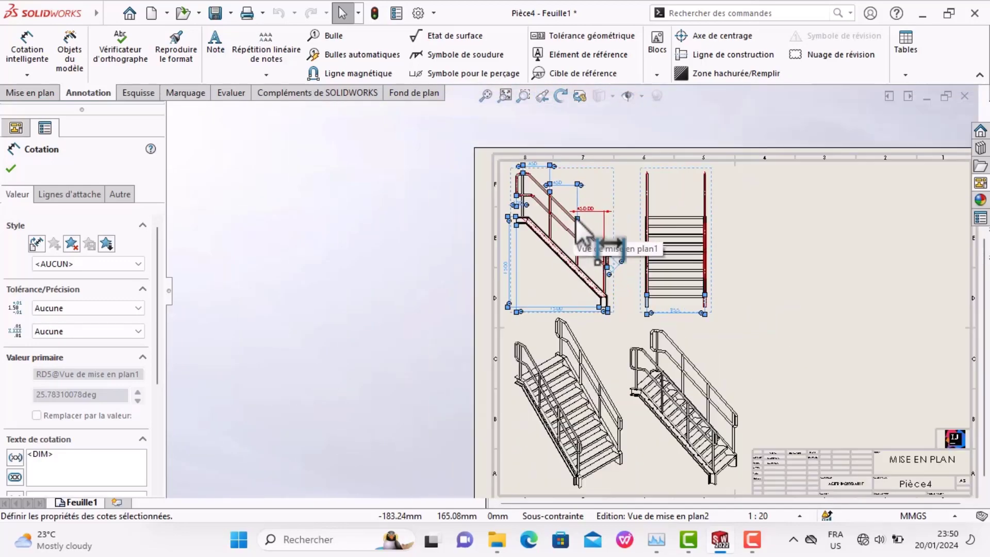
pyautogui.scroll(-2, 583, 215)
pyautogui.scroll(-1, 580, 247)
pyautogui.scroll(-1, 574, 271)
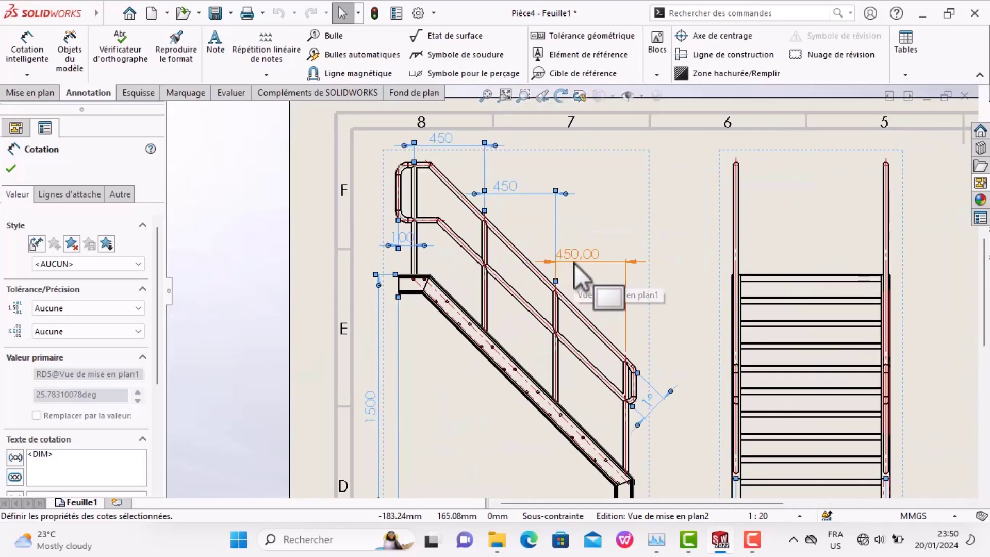
pyautogui.scroll(-1, 581, 266)
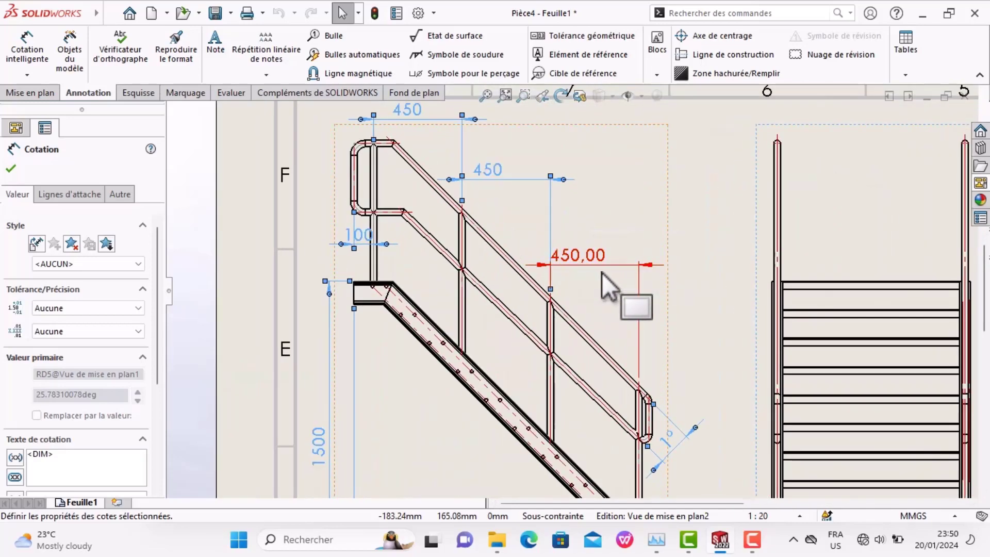
pyautogui.scroll(1, 573, 290)
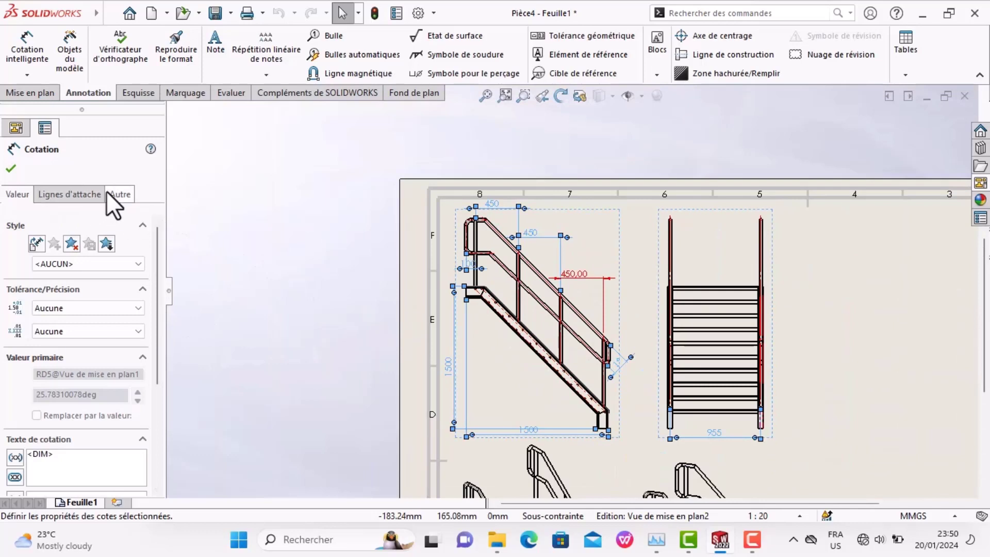
# Put the selected dimensions on the COTATION ET ANNOTATION layer and return to the feature tree
pyautogui.click(126, 193)
pyautogui.click(117, 347)
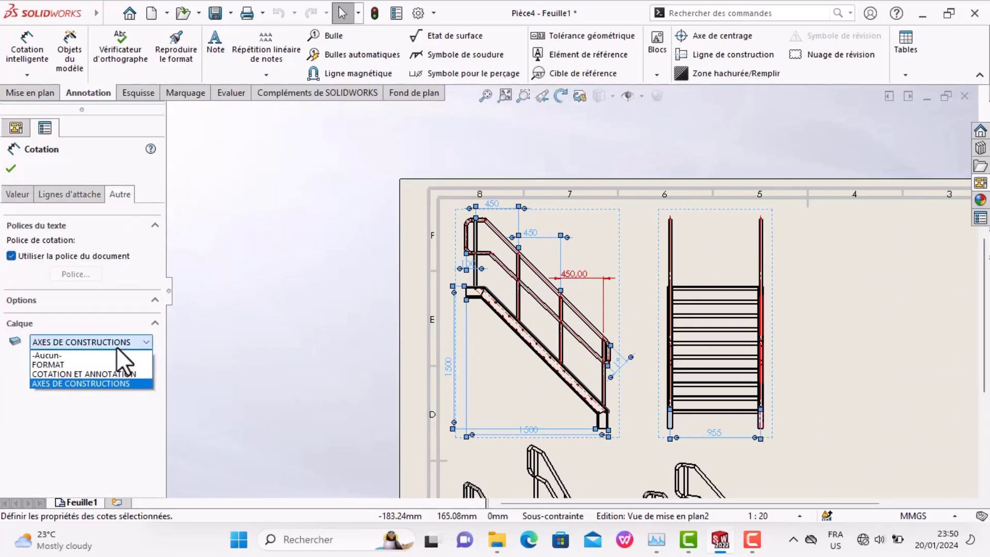
pyautogui.click(81, 372)
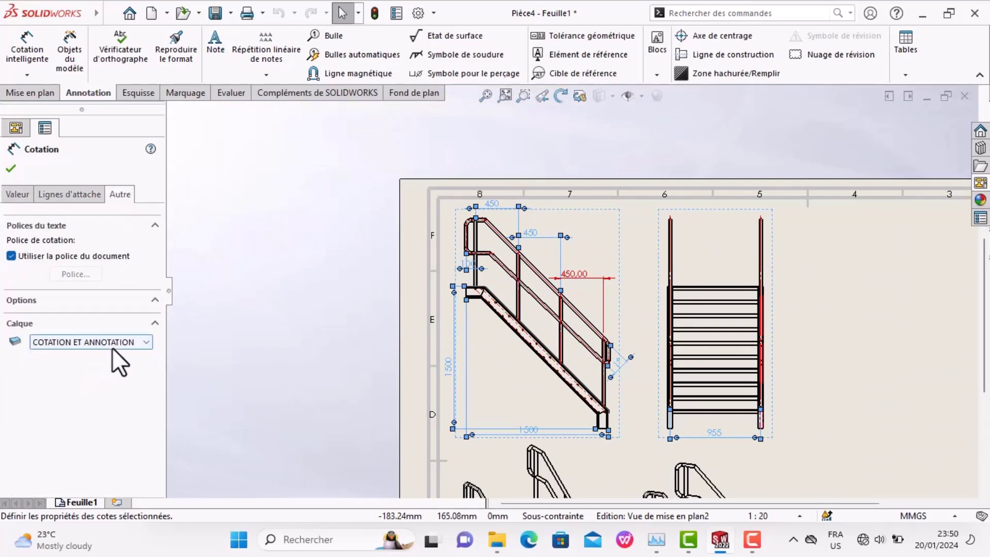
pyautogui.click(513, 376)
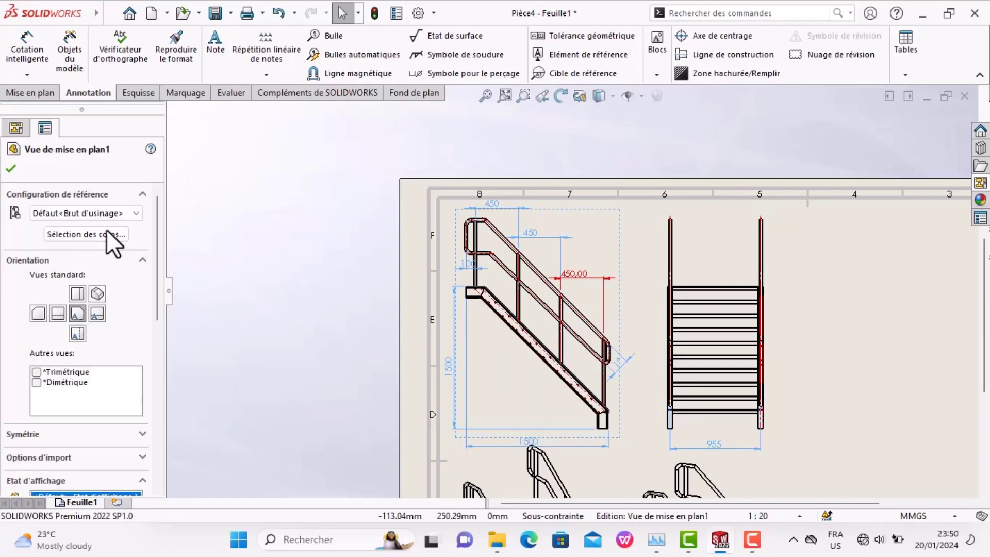
pyautogui.scroll(1, 553, 336)
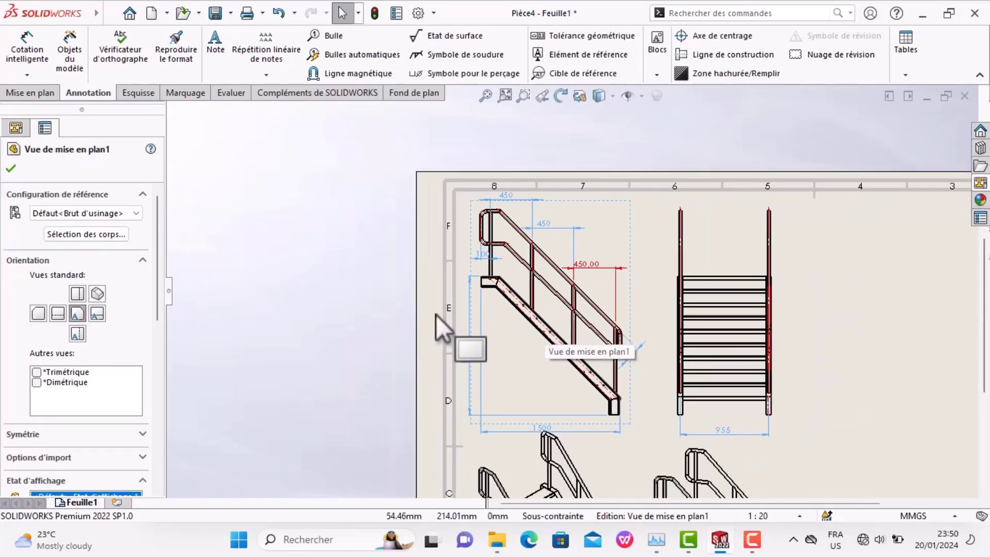
pyautogui.click(16, 127)
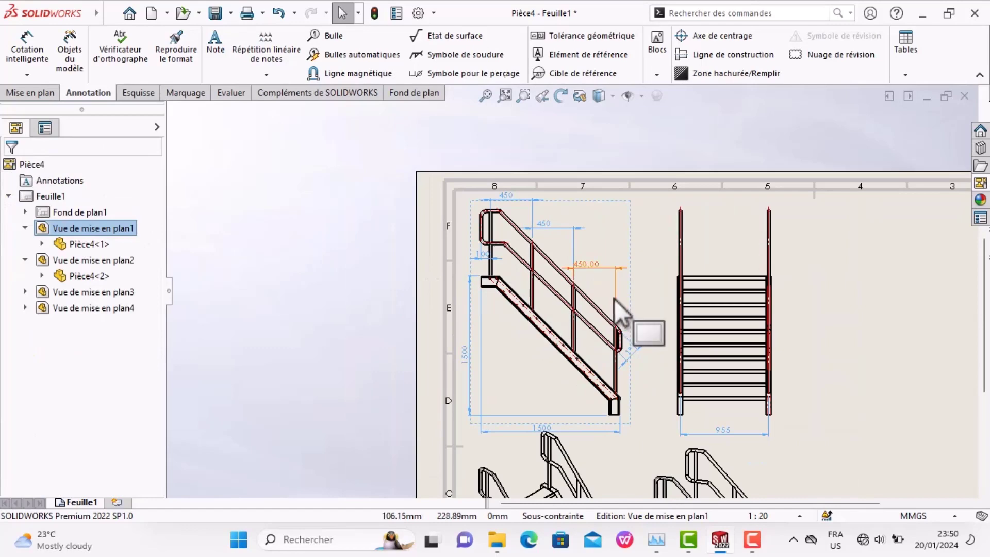
pyautogui.scroll(2, 722, 343)
pyautogui.scroll(2, 706, 342)
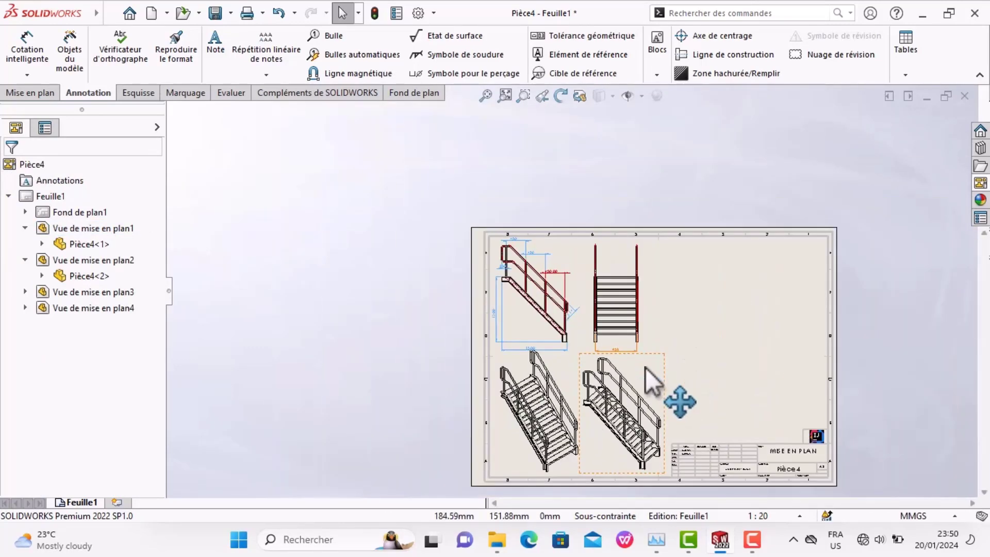
pyautogui.scroll(-1, 646, 367)
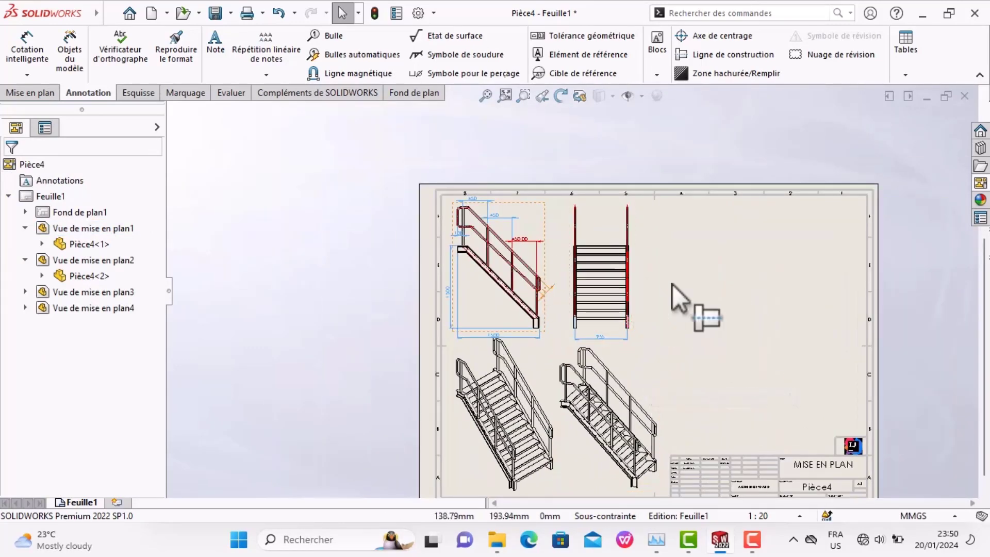
# Start inserting a Nomenclature bill of materials from the Tables menu
pyautogui.click(909, 46)
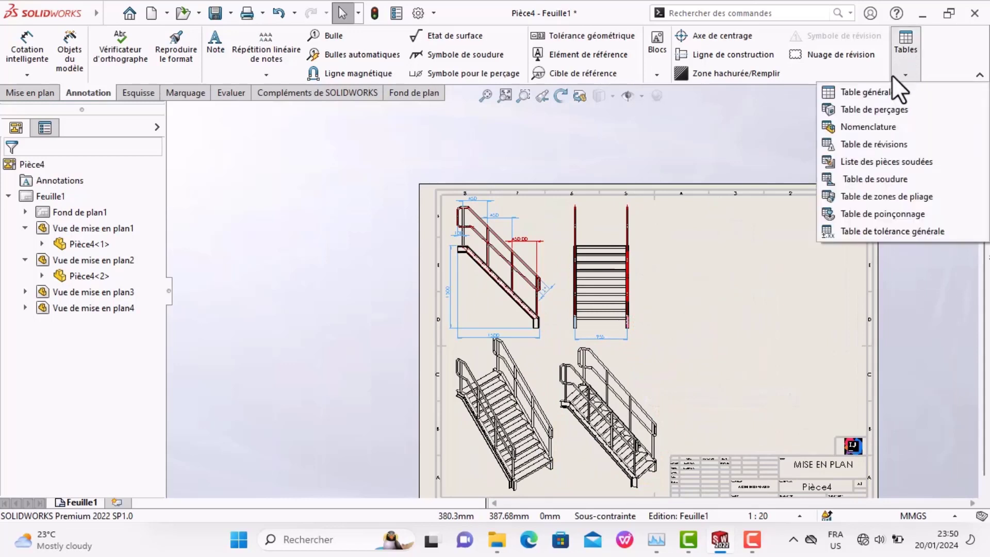
pyautogui.click(878, 127)
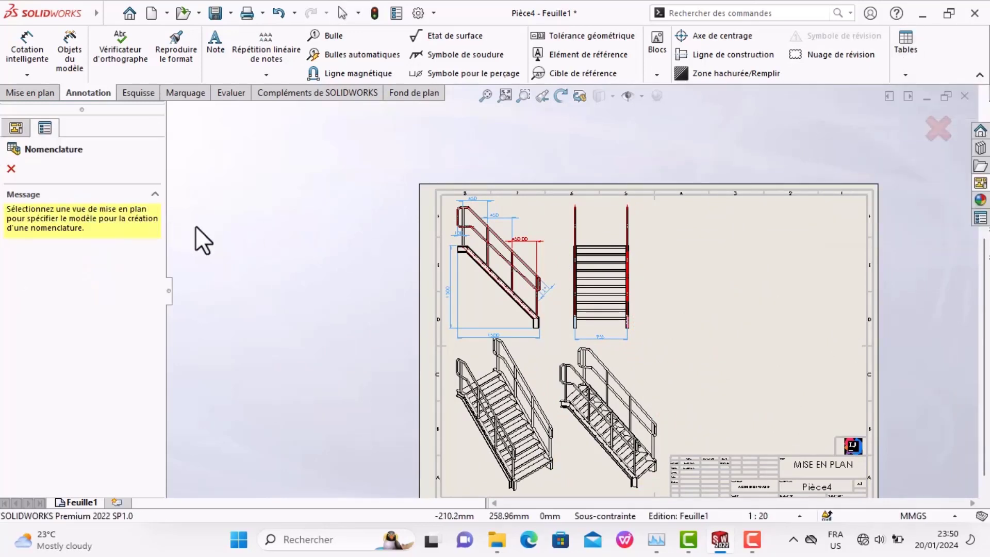
pyautogui.click(15, 124)
pyautogui.click(39, 124)
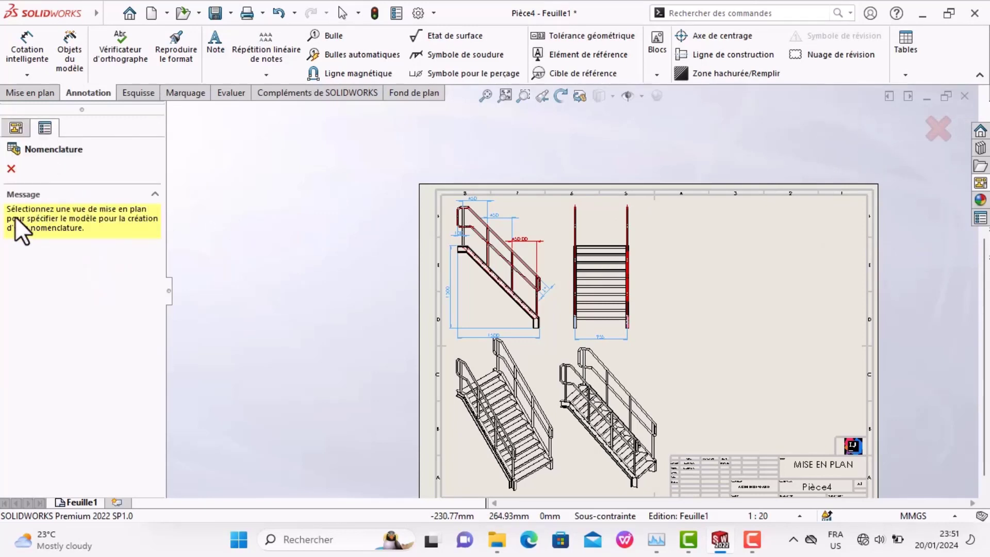
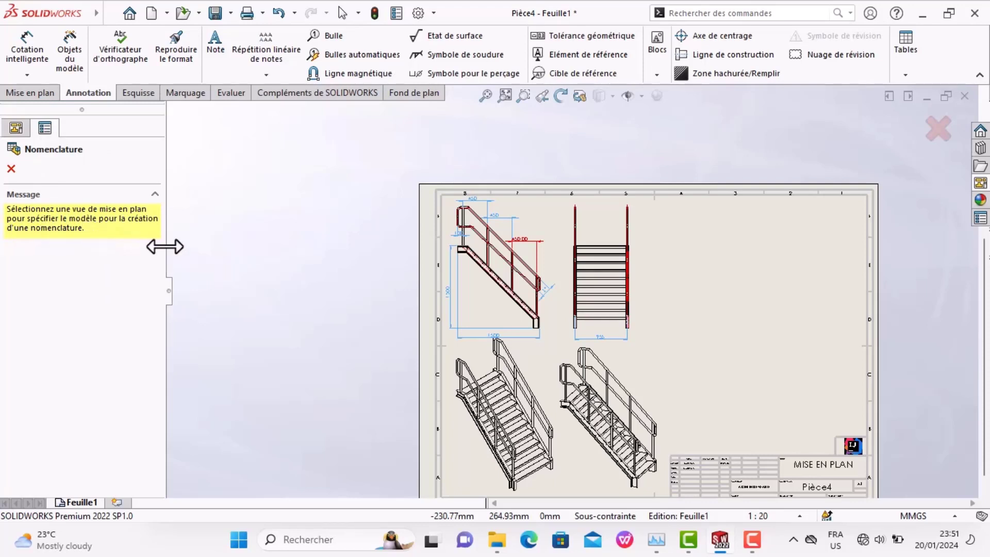
# Create a flat-numbered (Numérotation à plat) bill of materials from the top-left stair view
pyautogui.click(484, 277)
pyautogui.scroll(-4, 103, 258)
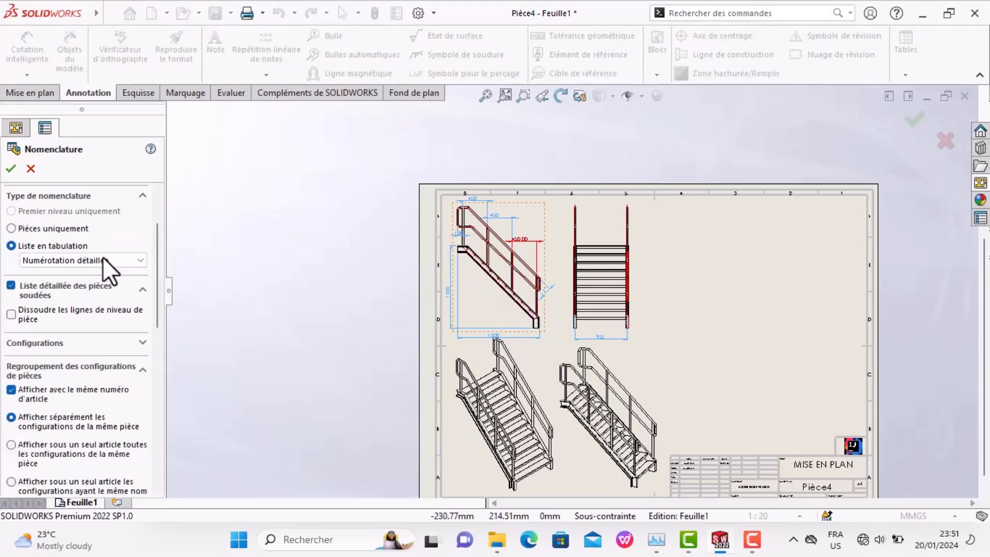
pyautogui.scroll(-1, 108, 264)
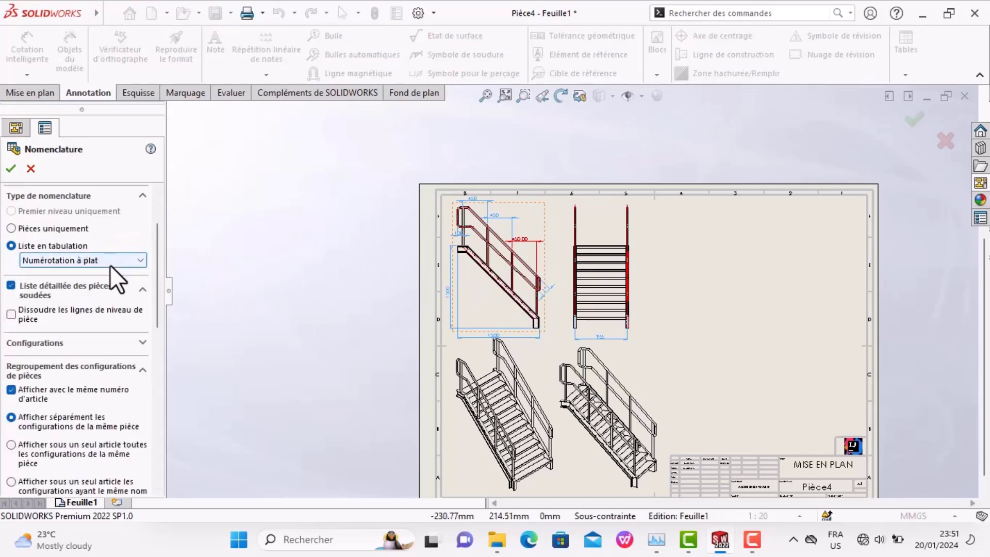
pyautogui.click(11, 168)
pyautogui.scroll(1, 361, 302)
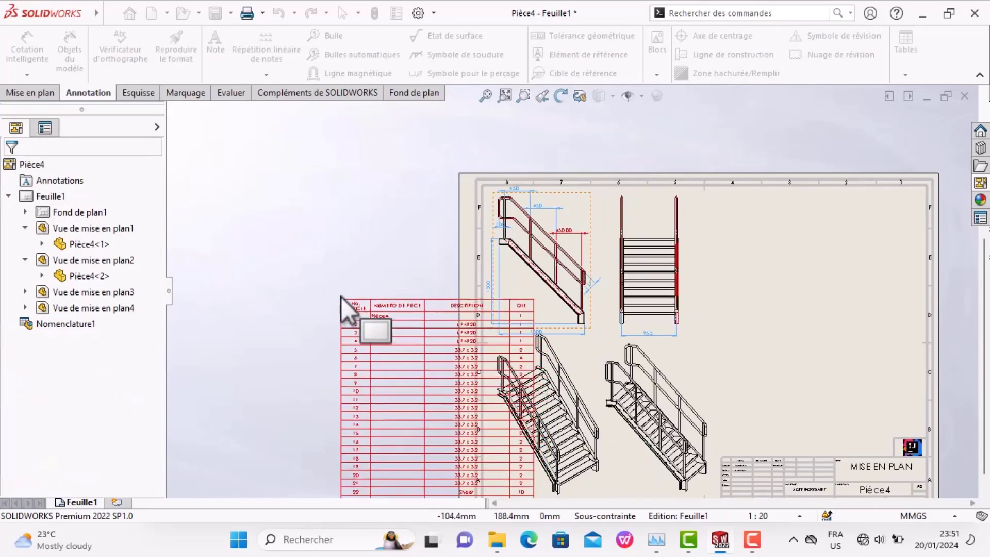
pyautogui.scroll(3, 341, 294)
pyautogui.scroll(1, 343, 293)
pyautogui.scroll(1, 382, 302)
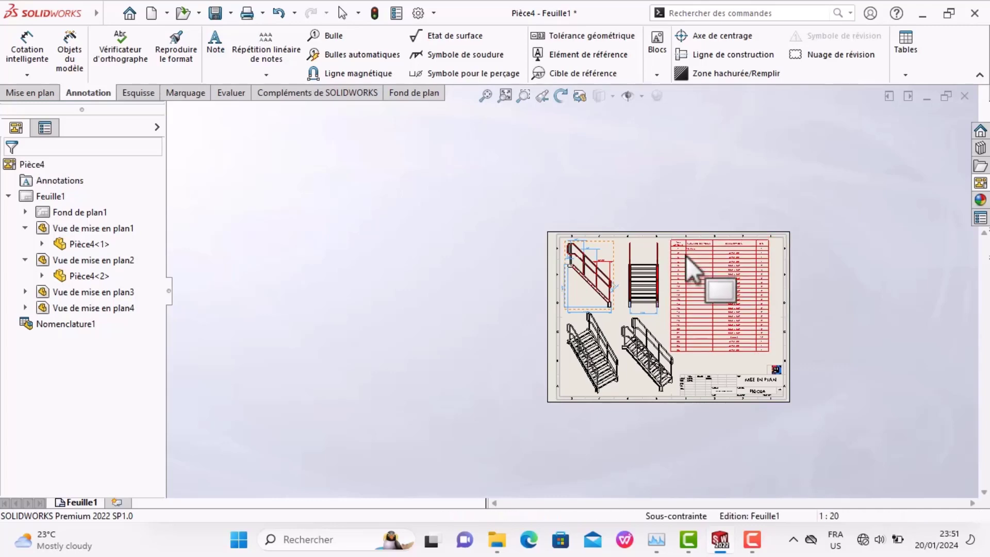
# Drop the bill of materials onto the sheet's upper right area
pyautogui.click(686, 256)
pyautogui.scroll(1, 712, 252)
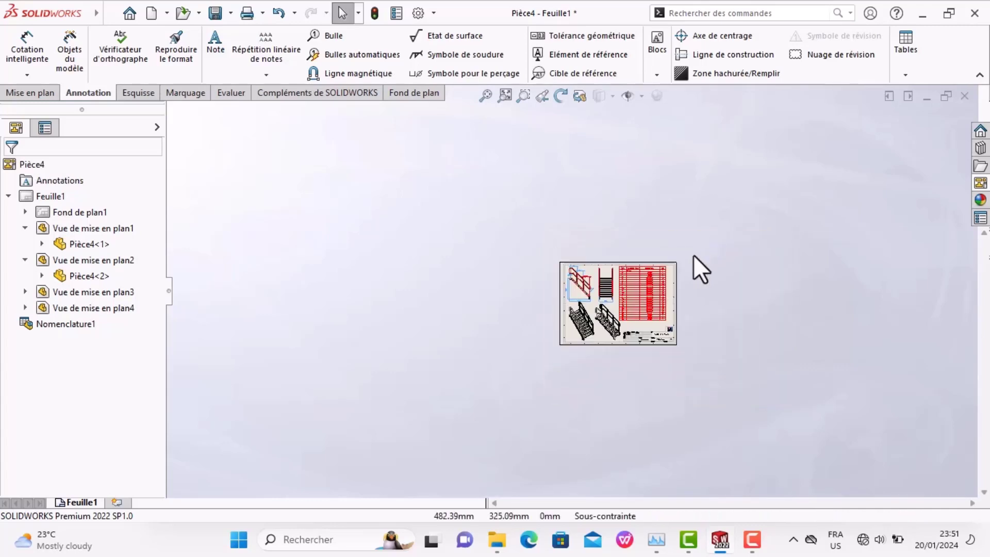
pyautogui.scroll(-2, 693, 266)
pyautogui.scroll(-2, 567, 268)
pyautogui.scroll(-2, 547, 270)
pyautogui.scroll(-1, 546, 270)
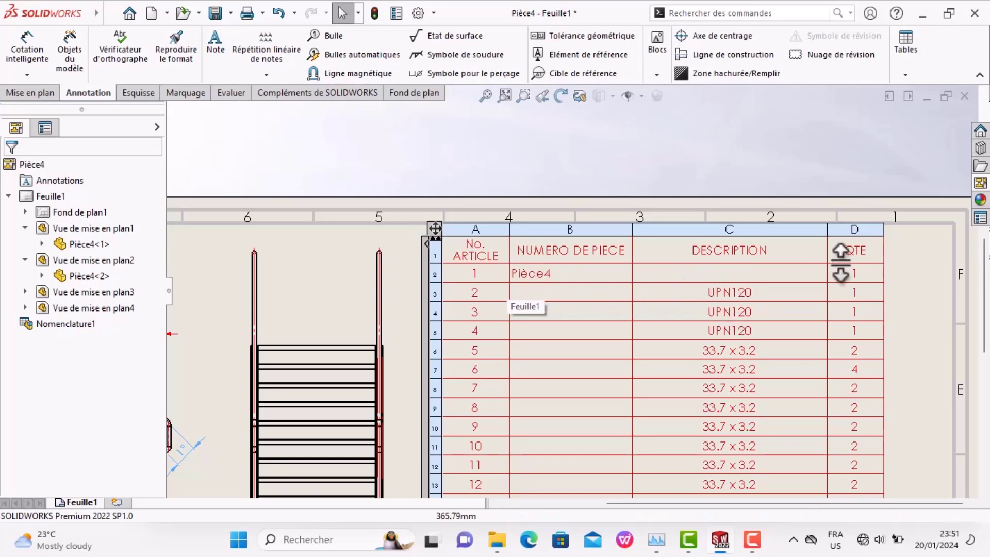
# Narrow the NUMERO DE PIECE and DESCRIPTION columns of the bill of materials
pyautogui.moveTo(635, 272); pyautogui.dragTo(576, 273)
pyautogui.click(649, 274)
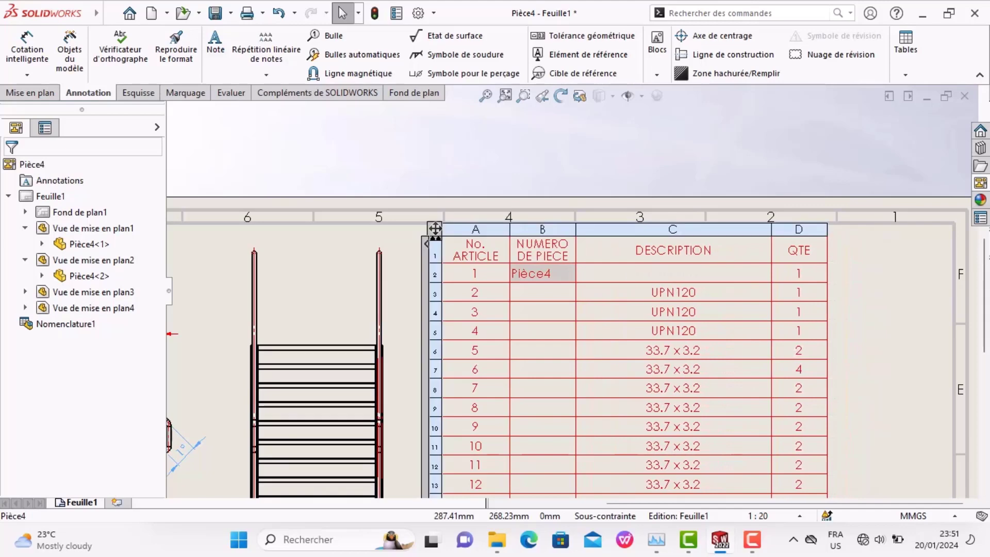
pyautogui.moveTo(773, 273); pyautogui.dragTo(690, 279)
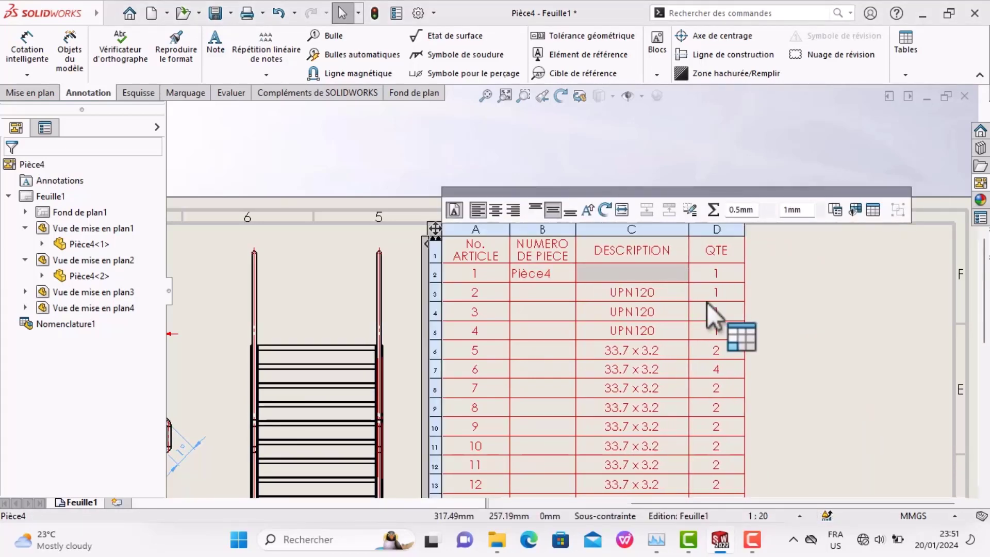
pyautogui.scroll(1, 706, 298)
pyautogui.scroll(2, 706, 299)
pyautogui.scroll(1, 644, 371)
pyautogui.scroll(1, 599, 439)
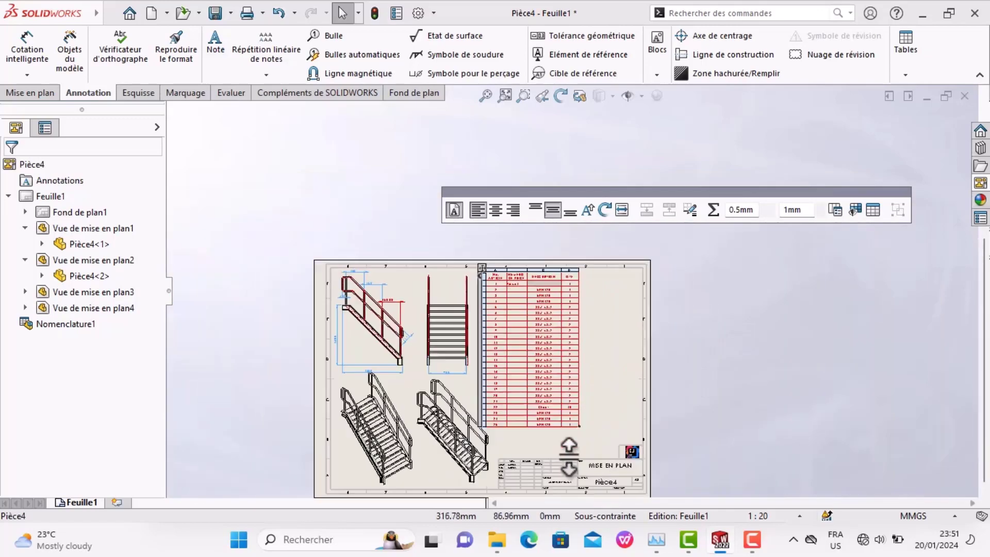
pyautogui.scroll(-1, 568, 438)
pyautogui.scroll(-1, 573, 397)
pyautogui.scroll(2, 569, 374)
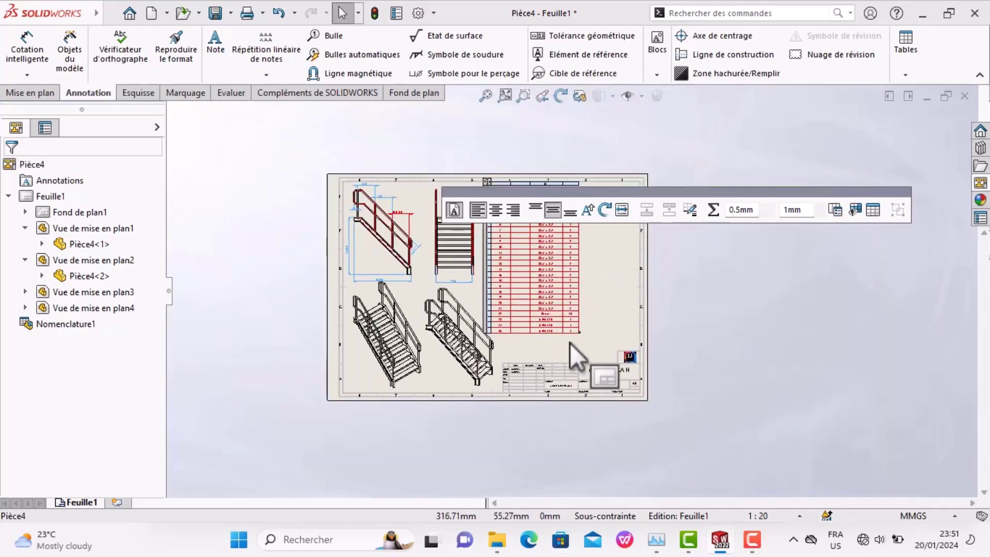
pyautogui.scroll(-1, 573, 232)
pyautogui.scroll(3, 570, 258)
pyautogui.scroll(-1, 569, 258)
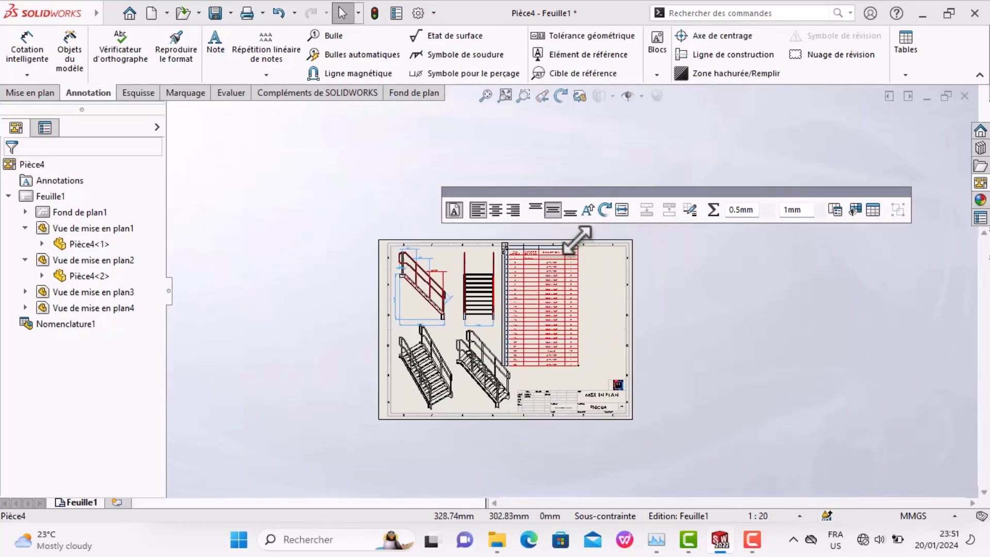
pyautogui.scroll(-2, 574, 249)
pyautogui.scroll(-1, 572, 261)
pyautogui.scroll(-1, 568, 281)
pyautogui.scroll(-2, 567, 281)
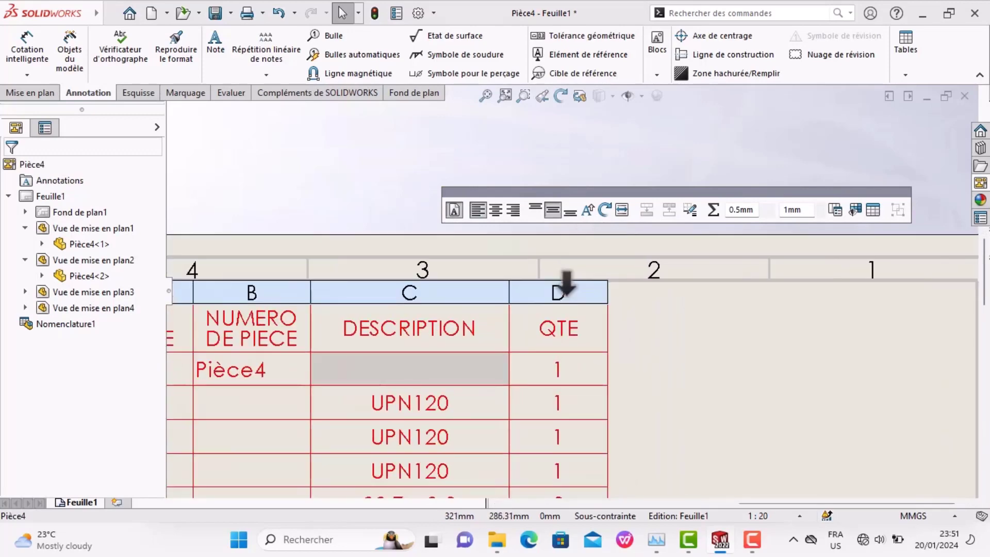
# Insert a column right of QTE using the MATERIAU property, showing Acier allié inoxydable
pyautogui.rightClick(567, 292)
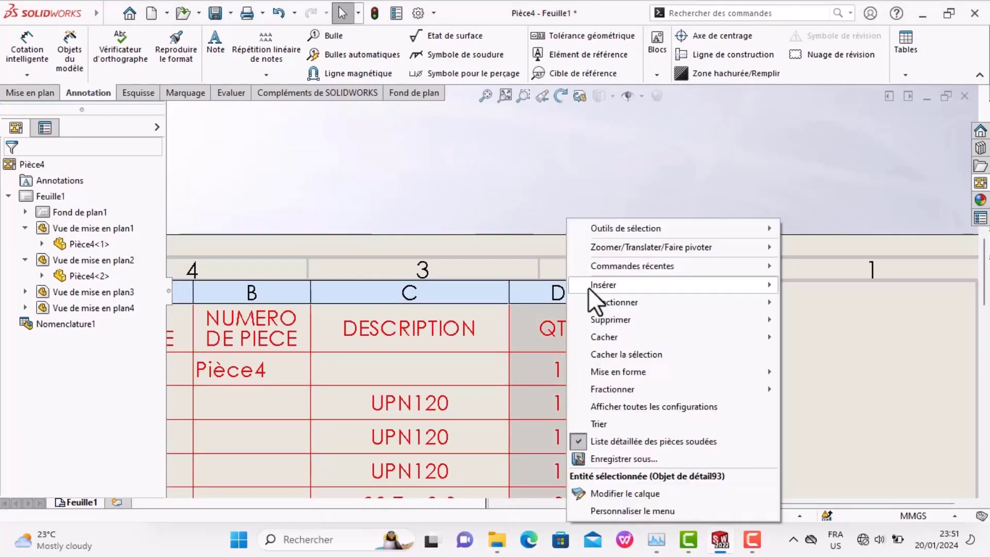
pyautogui.moveTo(603, 284)
pyautogui.click(825, 284)
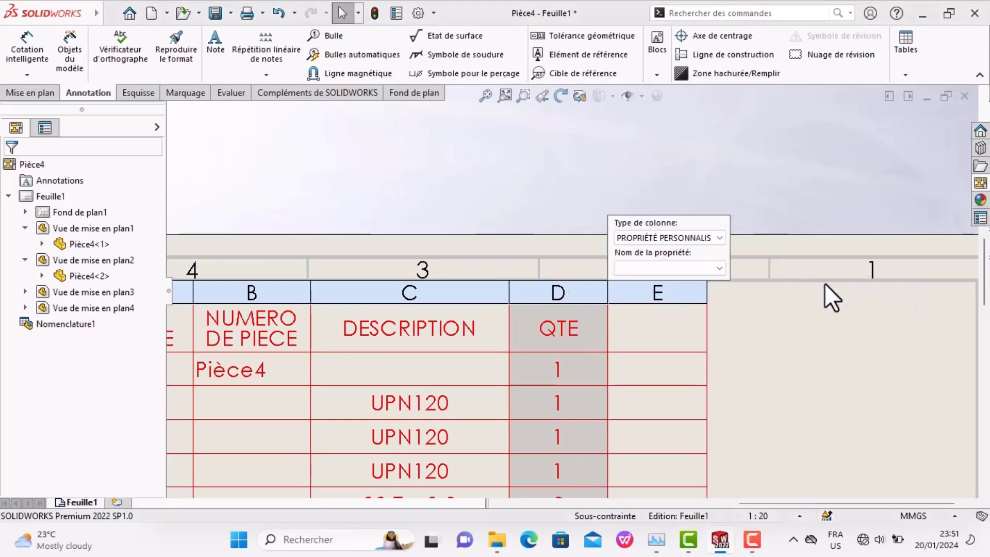
pyautogui.click(682, 265)
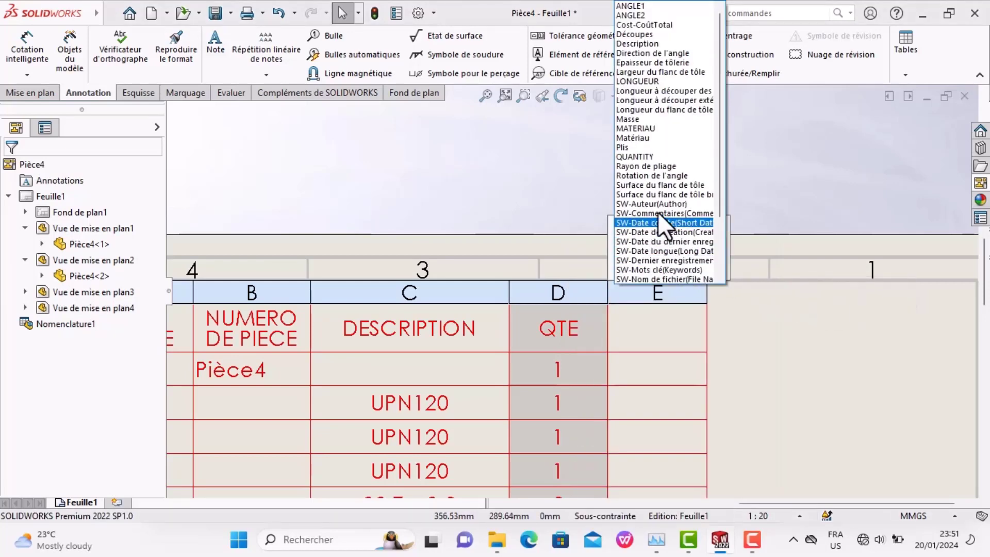
pyautogui.click(635, 128)
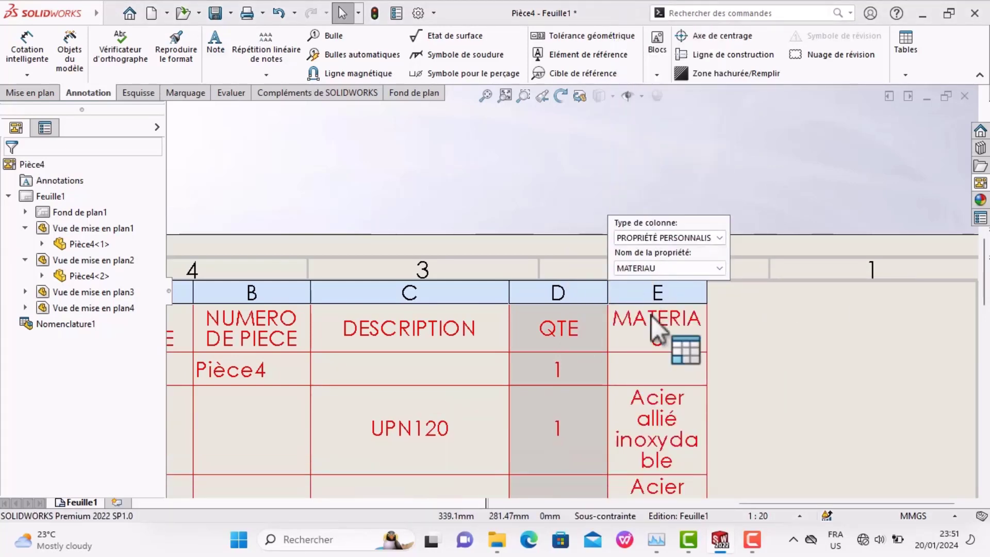
pyautogui.scroll(-3, 666, 350)
pyautogui.scroll(2, 668, 355)
pyautogui.scroll(3, 667, 358)
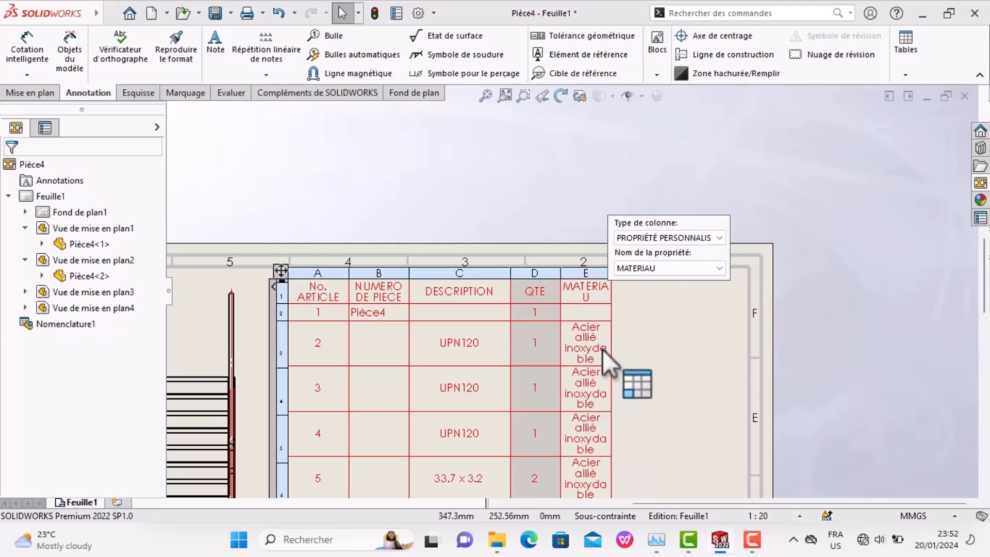
pyautogui.scroll(2, 602, 349)
pyautogui.scroll(2, 602, 350)
pyautogui.scroll(2, 602, 350)
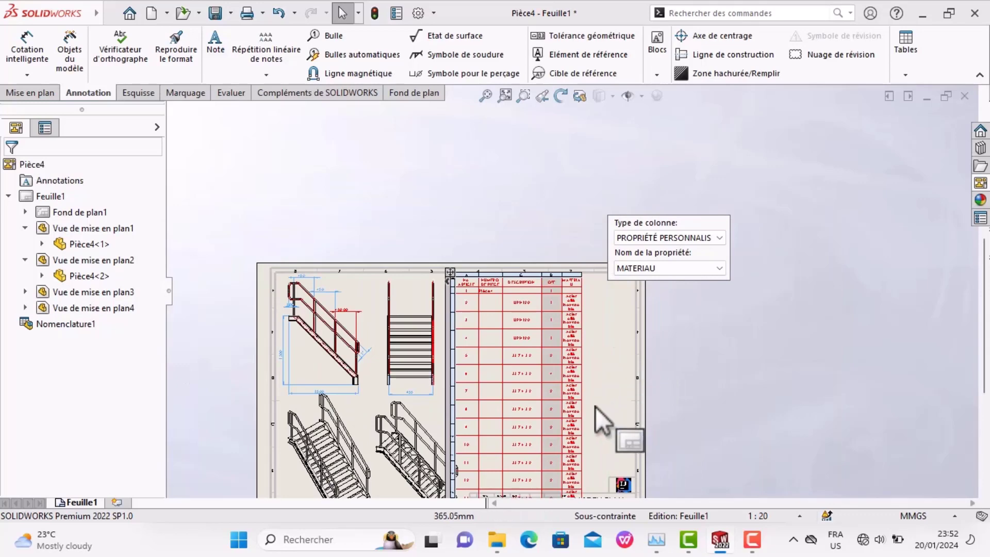
pyautogui.scroll(-1, 596, 399)
pyautogui.scroll(-1, 596, 399)
pyautogui.scroll(3, 597, 403)
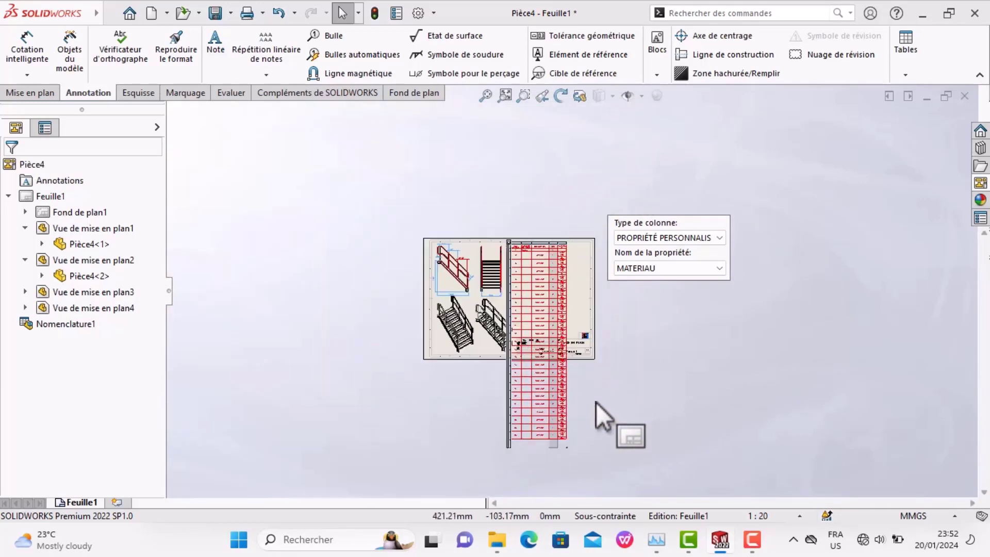
pyautogui.scroll(1, 577, 410)
pyautogui.scroll(-1, 565, 392)
pyautogui.scroll(-1, 552, 372)
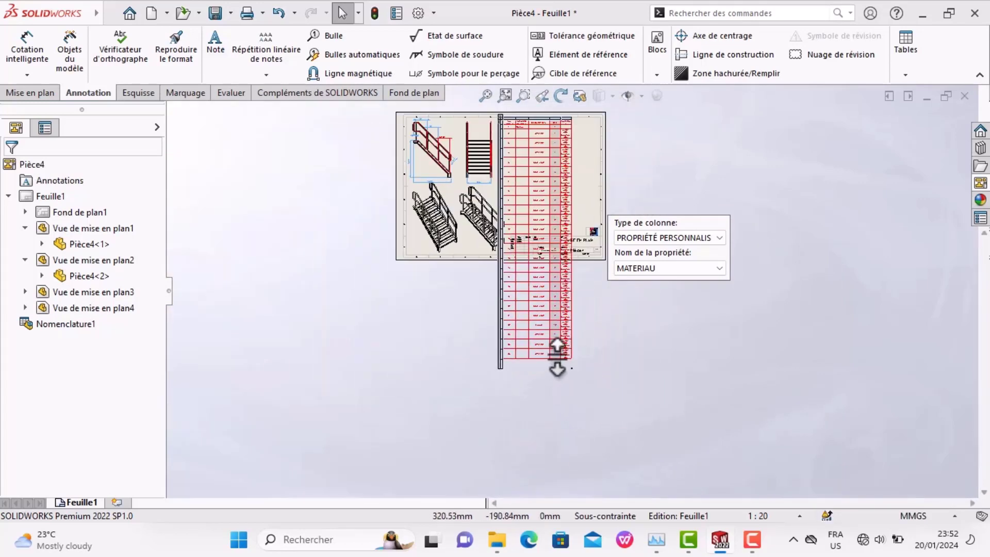
pyautogui.scroll(-1, 515, 361)
pyautogui.scroll(2, 531, 355)
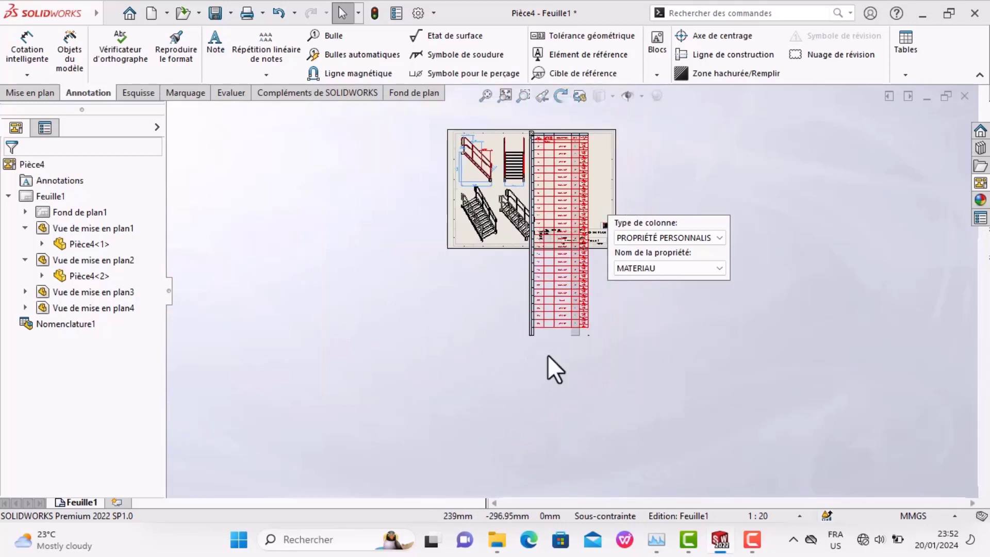
pyautogui.scroll(-1, 566, 307)
pyautogui.scroll(-1, 566, 279)
pyautogui.scroll(1, 569, 261)
pyautogui.scroll(2, 567, 263)
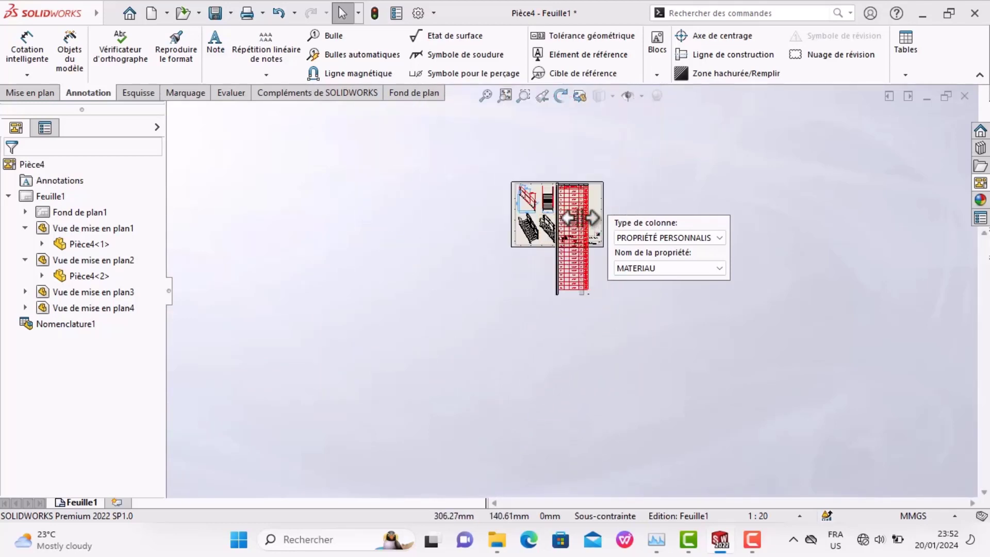
pyautogui.scroll(-1, 575, 227)
pyautogui.scroll(-1, 560, 273)
pyautogui.scroll(-1, 561, 361)
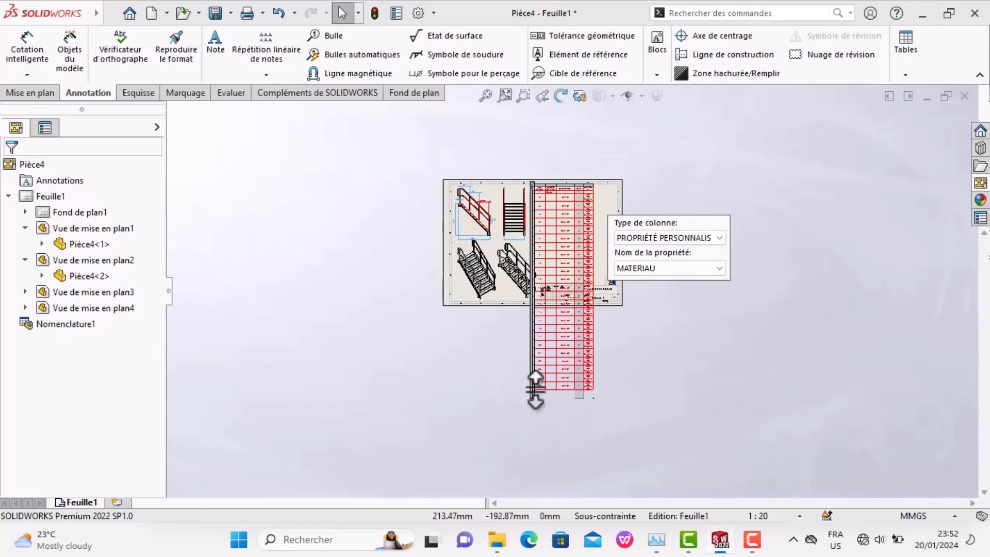
# Widen the MATERIAU column so Acier allié inoxydable fits on one line
pyautogui.moveTo(535, 390); pyautogui.dragTo(534, 388)
pyautogui.click(591, 206)
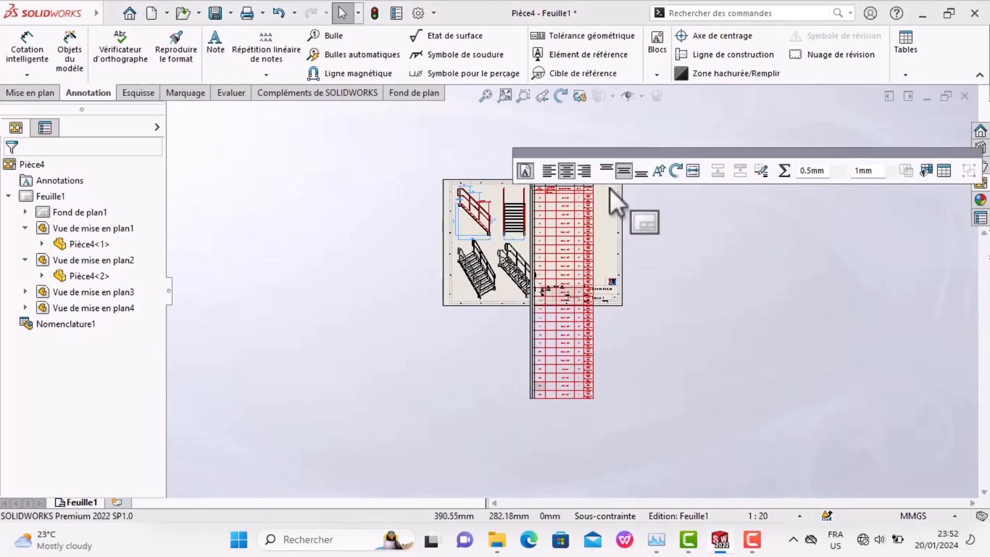
pyautogui.scroll(1, 588, 263)
pyautogui.scroll(1, 593, 255)
pyautogui.scroll(-1, 593, 255)
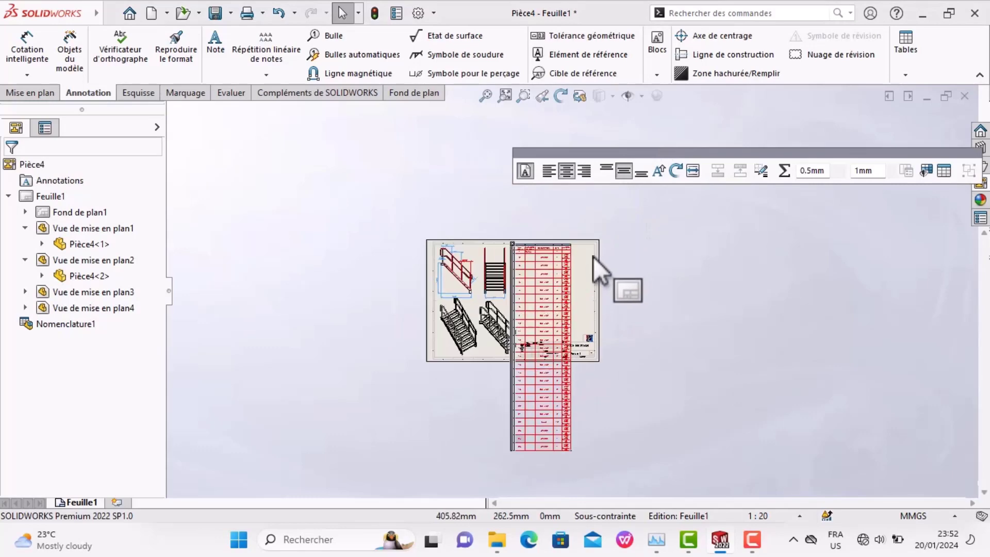
pyautogui.scroll(-1, 588, 265)
pyautogui.scroll(-1, 581, 270)
pyautogui.scroll(-1, 580, 270)
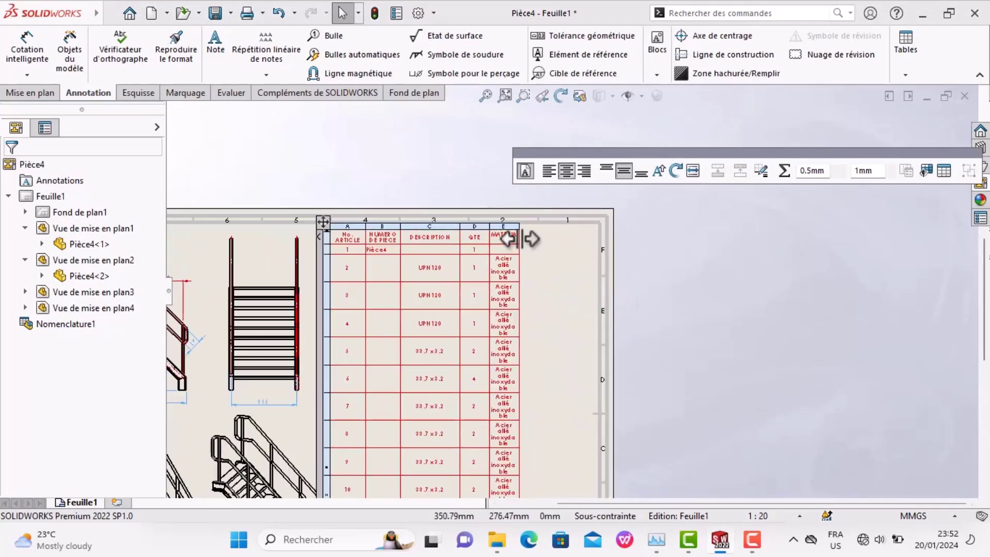
pyautogui.moveTo(519, 238); pyautogui.dragTo(598, 238)
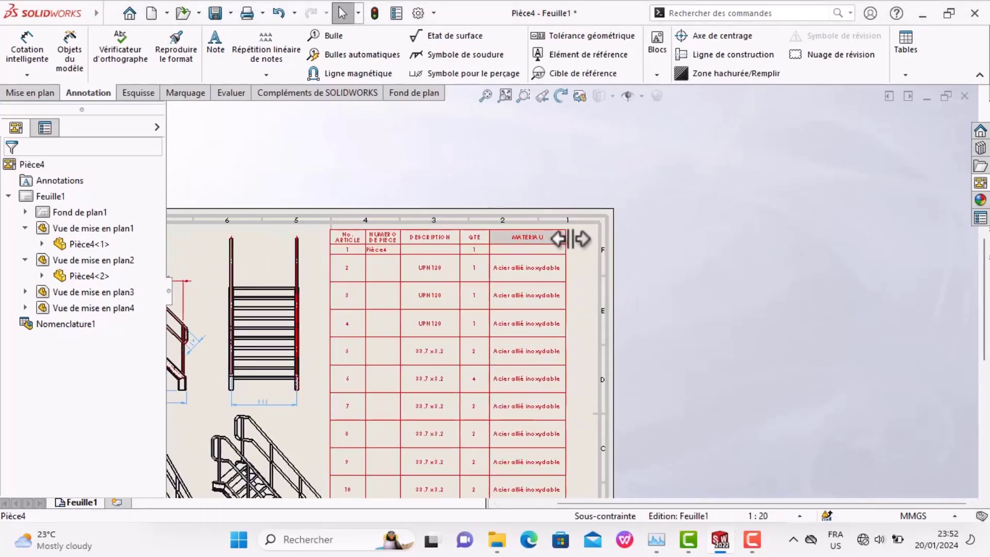
pyautogui.scroll(-2, 559, 293)
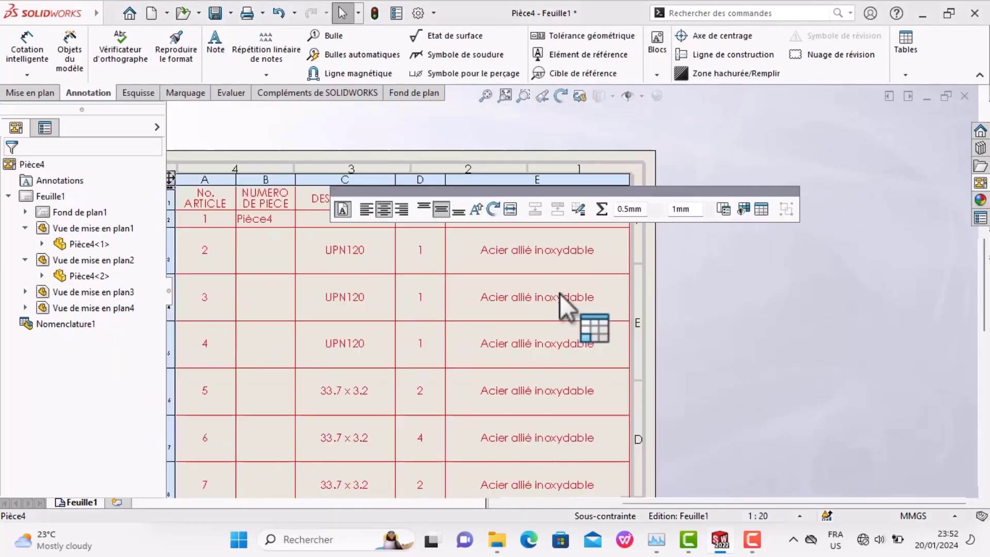
pyautogui.scroll(3, 557, 310)
pyautogui.scroll(2, 555, 326)
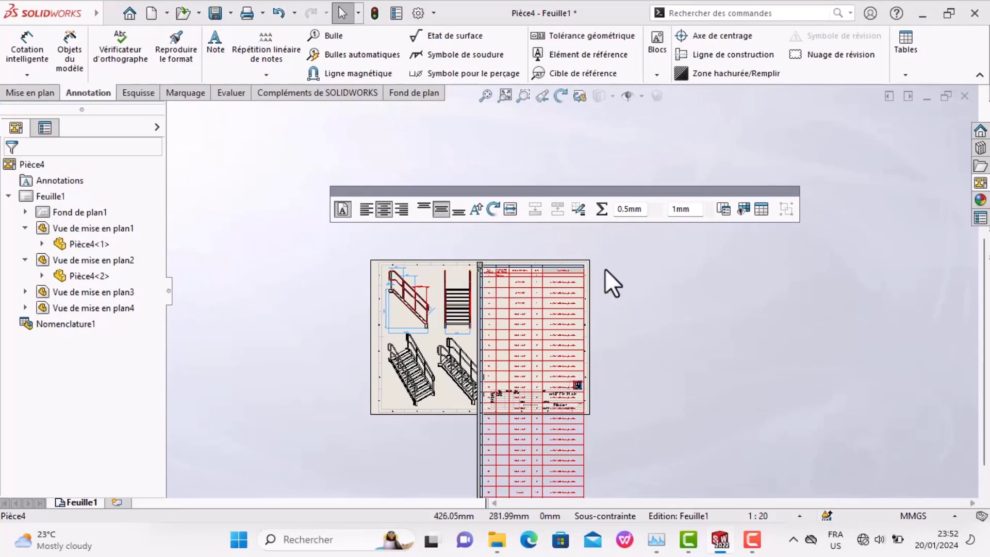
pyautogui.scroll(-2, 543, 319)
pyautogui.scroll(-3, 543, 319)
pyautogui.scroll(-2, 543, 319)
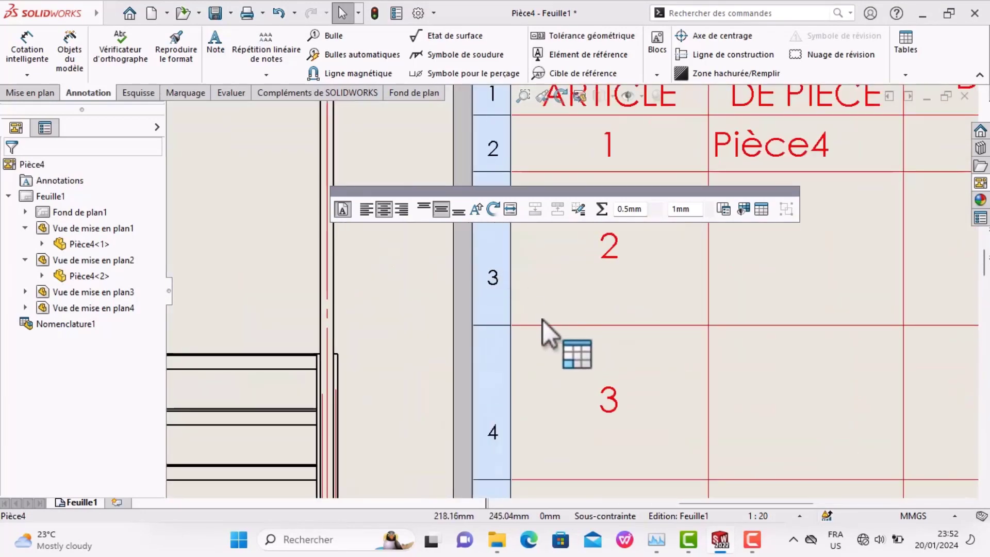
# Reduce the row height of article 2 in the bill of materials
pyautogui.moveTo(553, 324); pyautogui.dragTo(565, 263)
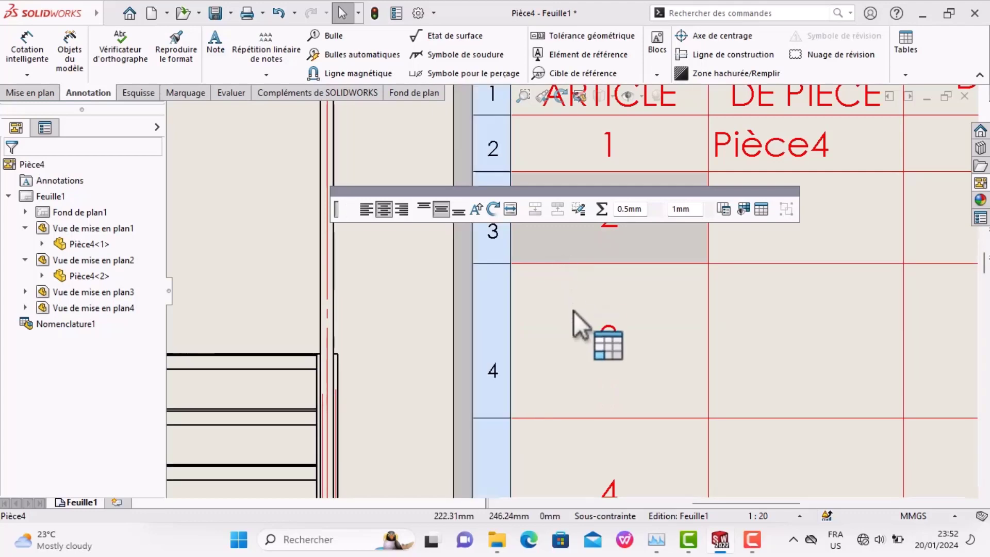
pyautogui.scroll(1, 573, 316)
pyautogui.scroll(2, 575, 325)
pyautogui.scroll(3, 619, 325)
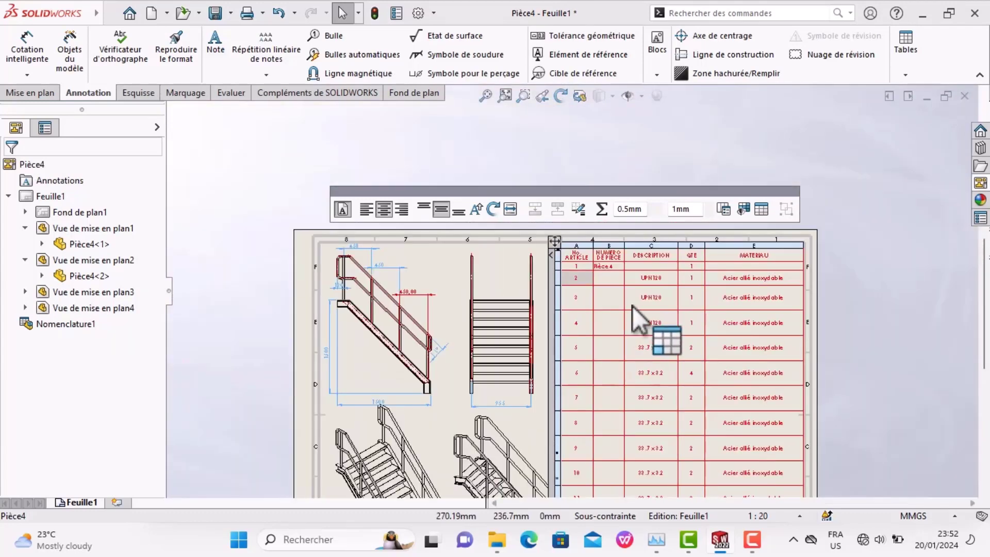
pyautogui.scroll(-1, 730, 326)
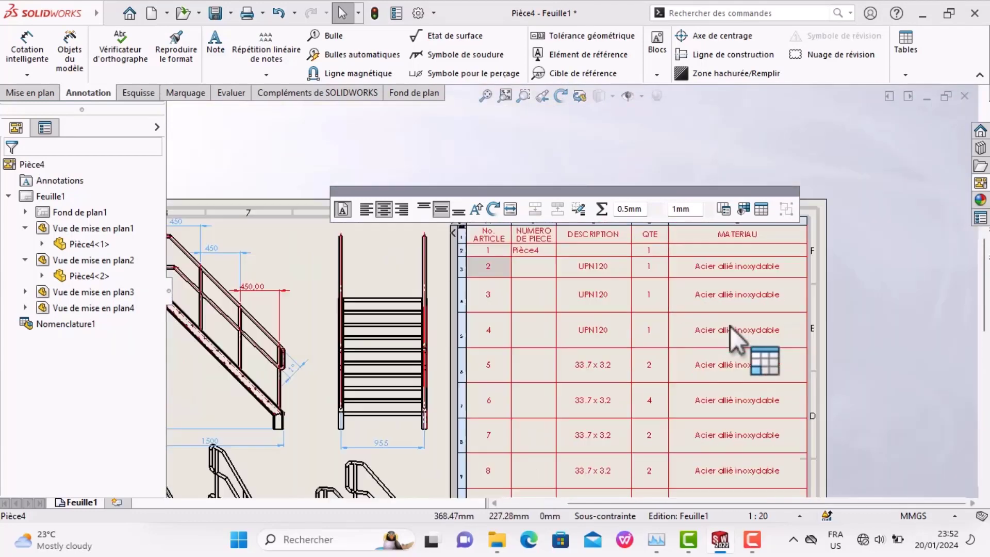
pyautogui.scroll(1, 681, 341)
pyautogui.scroll(2, 681, 340)
pyautogui.scroll(1, 595, 394)
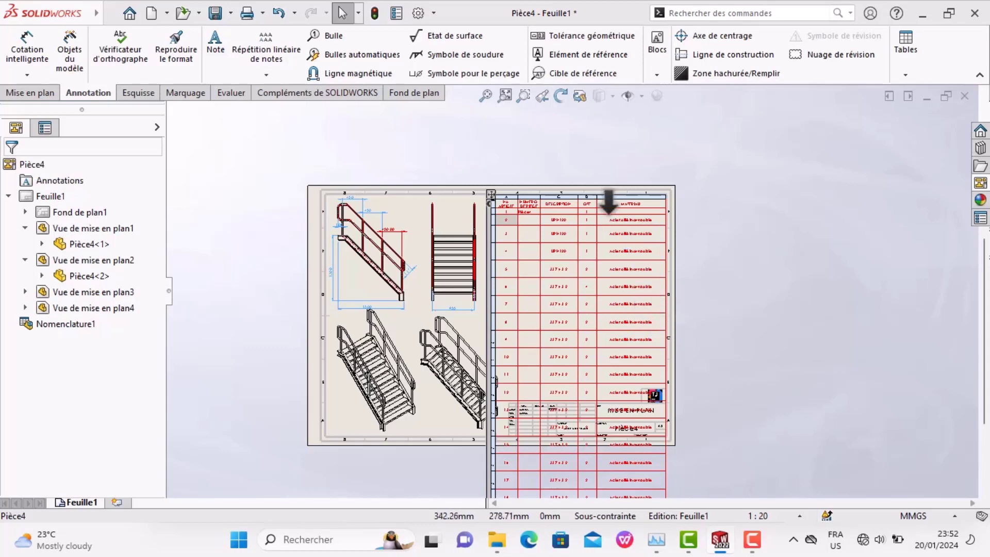
pyautogui.scroll(-2, 500, 206)
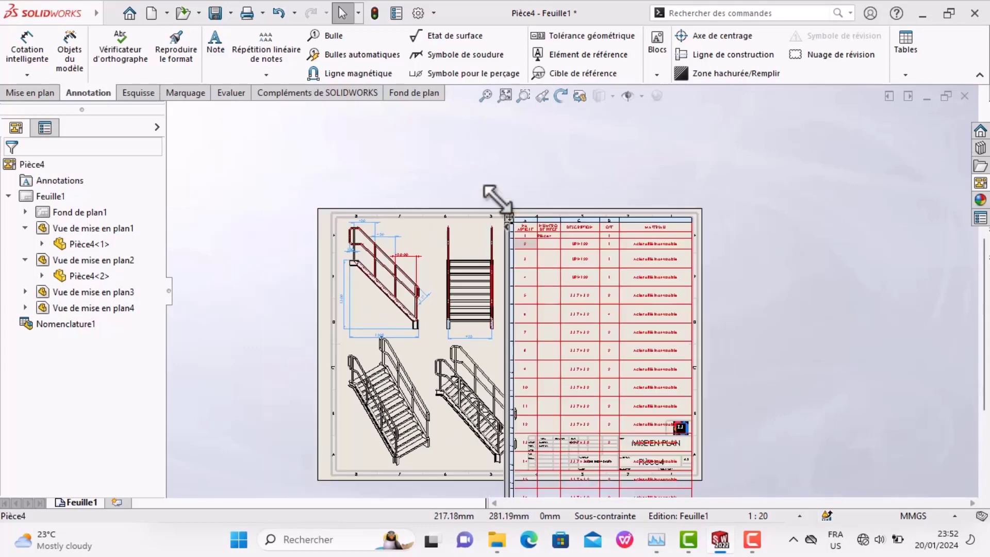
# Put the whole bill of materials on the COTATION ET ANNOTATION layer so its text turns blue
pyautogui.moveTo(503, 215); pyautogui.dragTo(560, 273, button='middle')
pyautogui.scroll(-3, 560, 278)
pyautogui.scroll(-2, 559, 289)
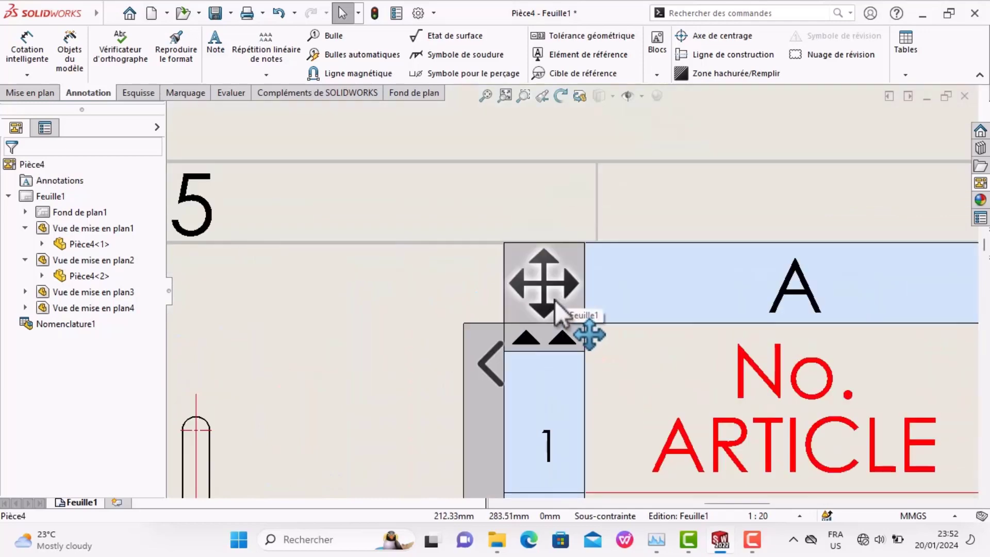
pyautogui.click(555, 299)
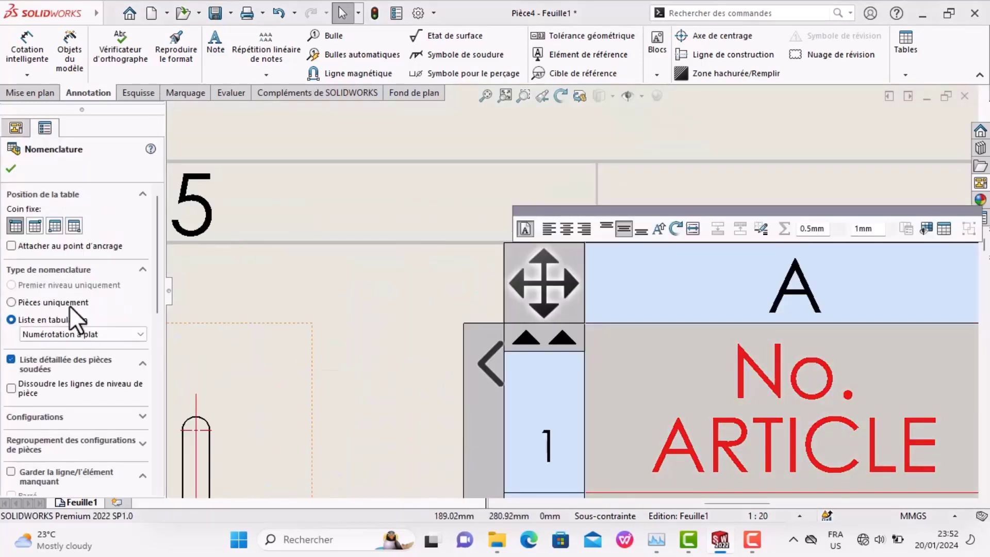
pyautogui.moveTo(158, 276); pyautogui.dragTo(150, 413)
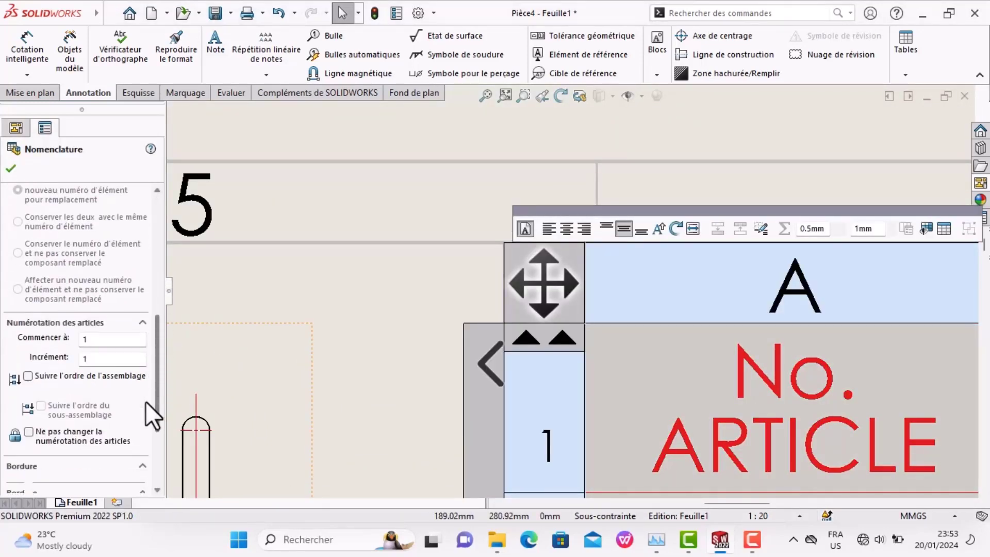
pyautogui.click(104, 446)
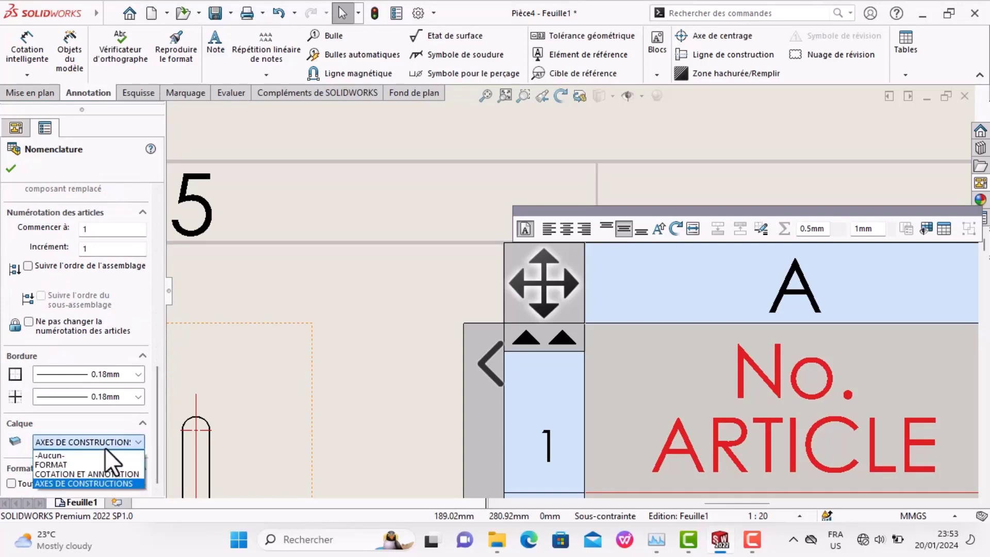
pyautogui.click(89, 474)
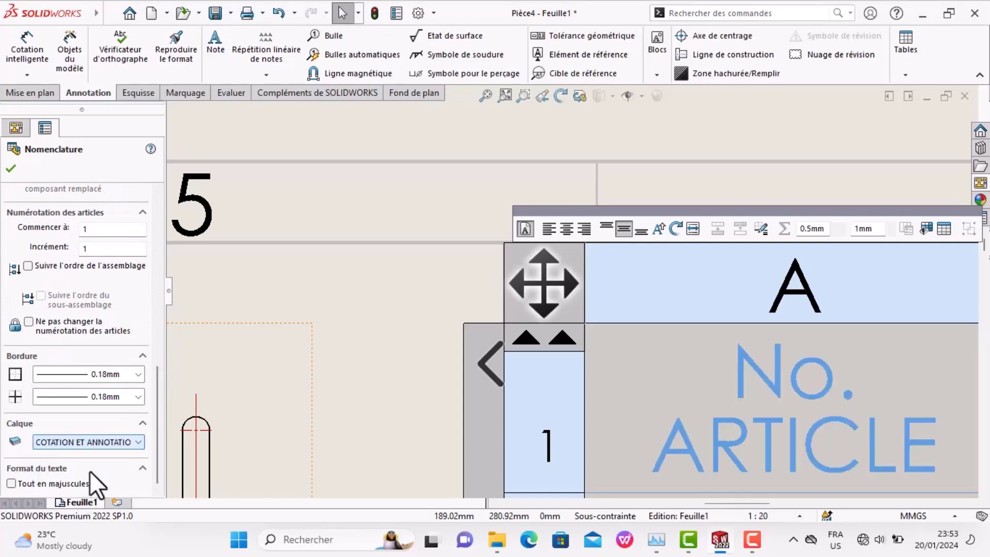
pyautogui.click(410, 369)
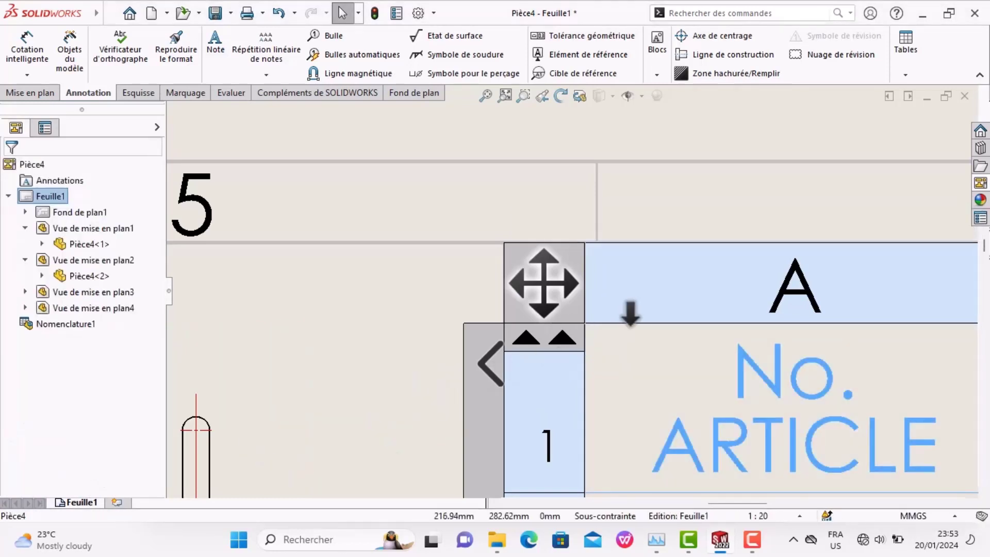
# Drag the bill of materials off the sheet into the space on its left
pyautogui.scroll(-2, 634, 314)
pyautogui.scroll(4, 639, 314)
pyautogui.scroll(3, 640, 314)
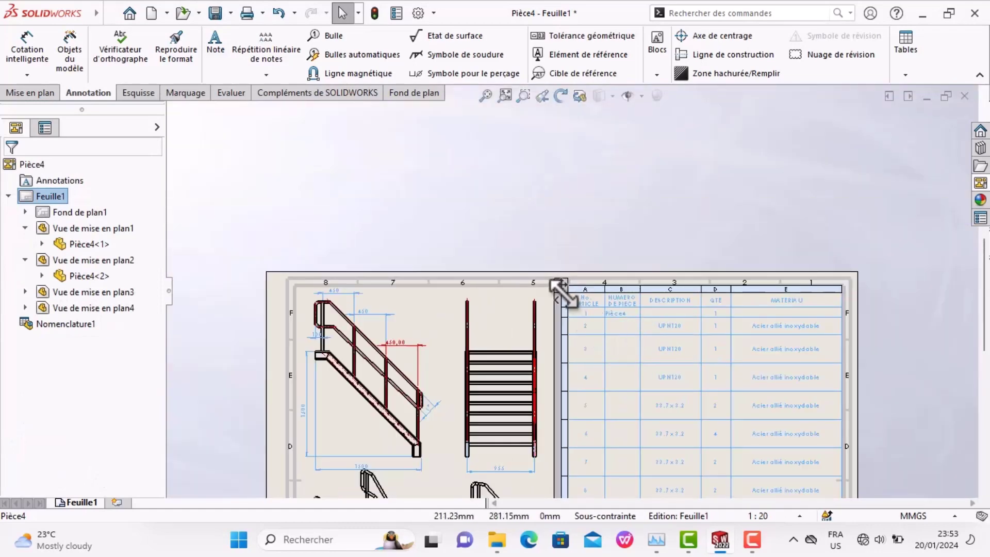
pyautogui.moveTo(563, 292)
pyautogui.mouseDown()
pyautogui.moveTo(407, 322)
pyautogui.moveTo(472, 268)
pyautogui.mouseUp()
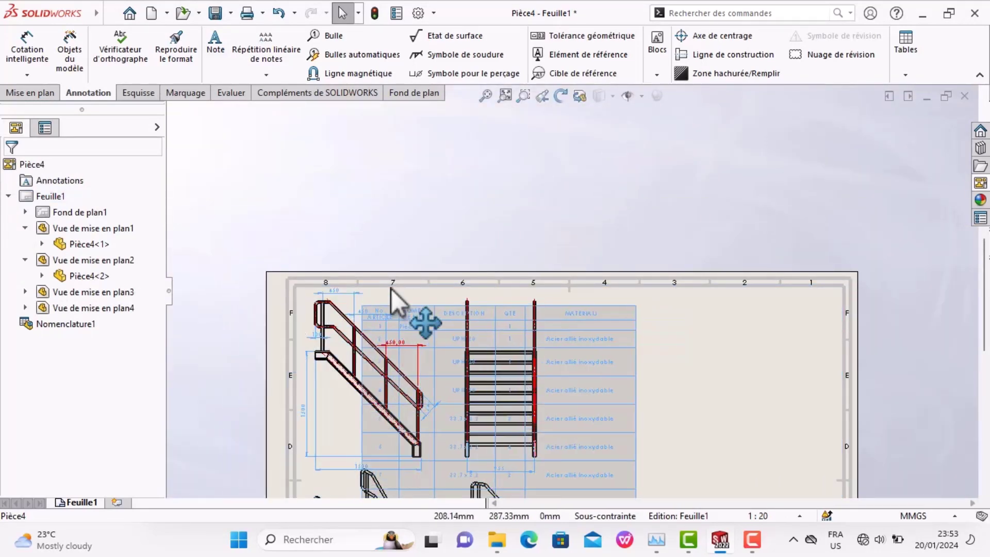
pyautogui.scroll(-2, 472, 269)
pyautogui.scroll(2, 472, 268)
pyautogui.scroll(3, 476, 267)
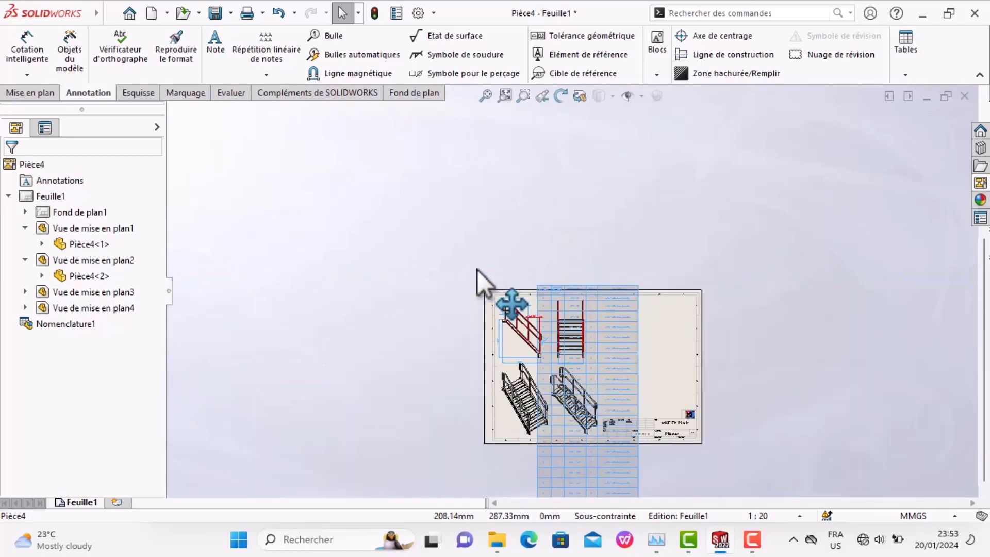
pyautogui.scroll(2, 478, 270)
pyautogui.moveTo(472, 273)
pyautogui.mouseDown()
pyautogui.moveTo(449, 282)
pyautogui.moveTo(445, 269)
pyautogui.mouseUp()
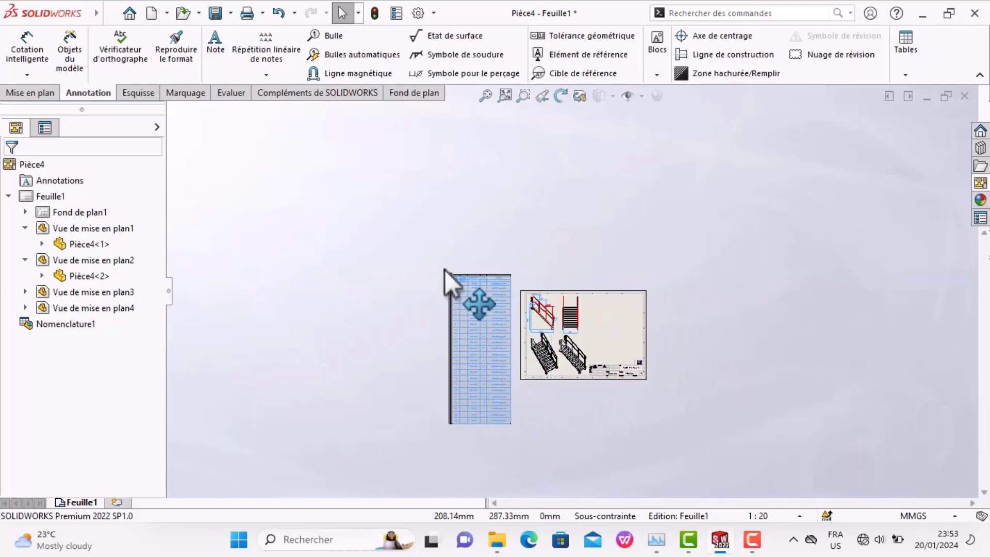
pyautogui.click(479, 333)
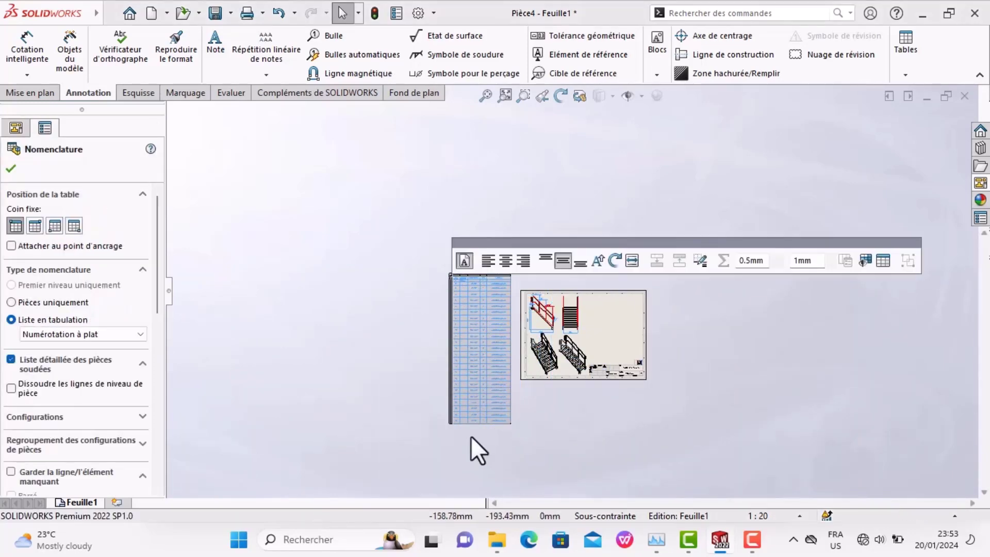
# Raise the table level with the sheet's top, finish placing it, and show the table types
pyautogui.scroll(-1, 458, 420)
pyautogui.scroll(-3, 474, 367)
pyautogui.scroll(-3, 474, 367)
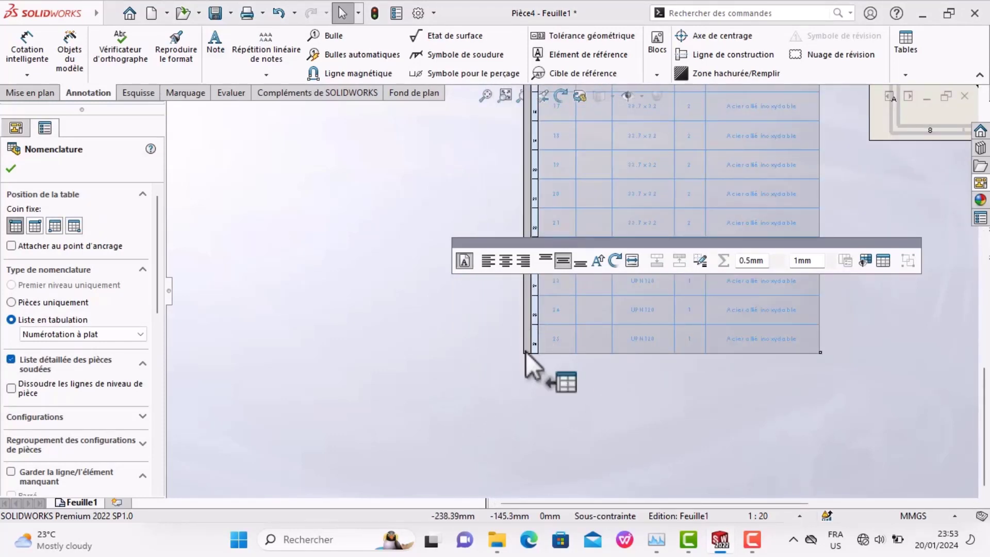
pyautogui.moveTo(523, 353); pyautogui.dragTo(530, 230)
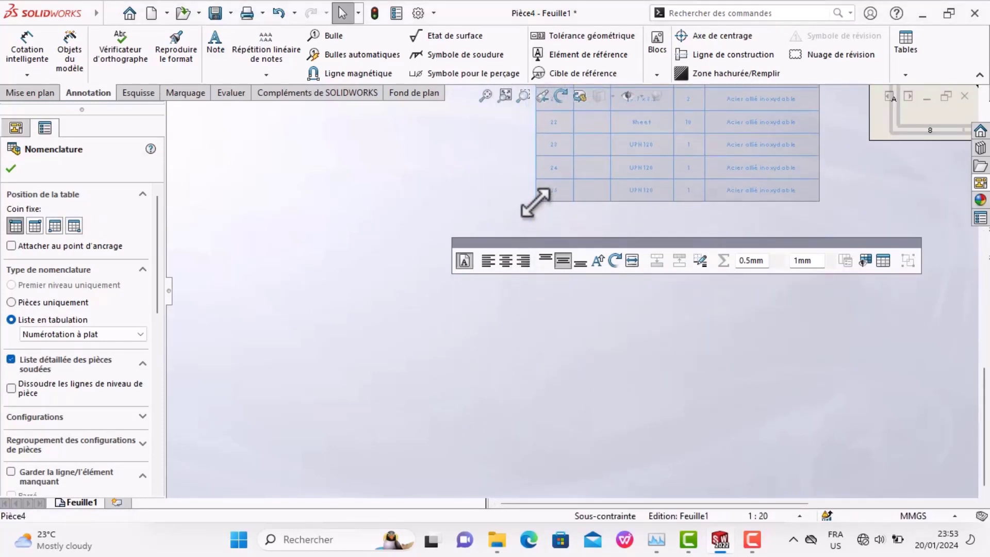
pyautogui.scroll(4, 572, 237)
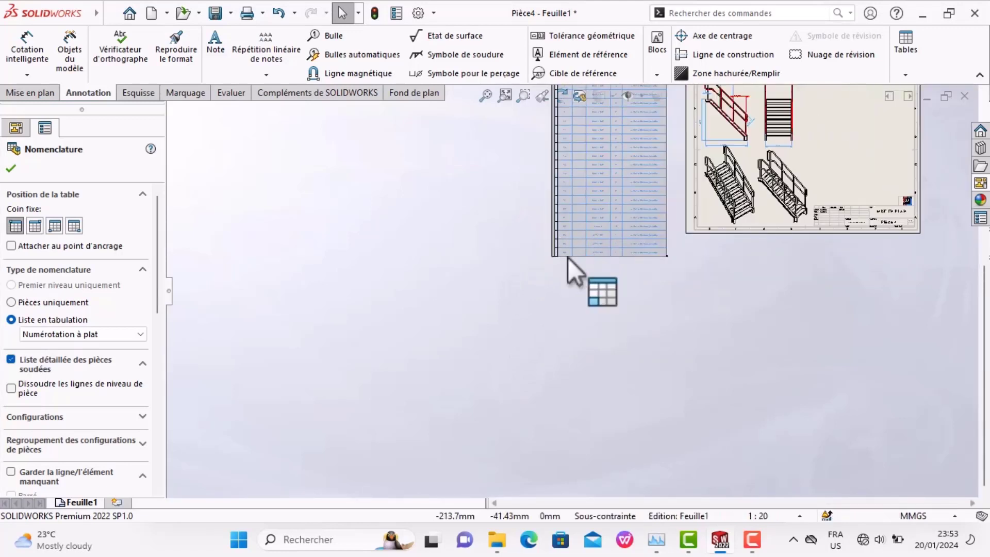
pyautogui.moveTo(552, 255); pyautogui.dragTo(556, 137)
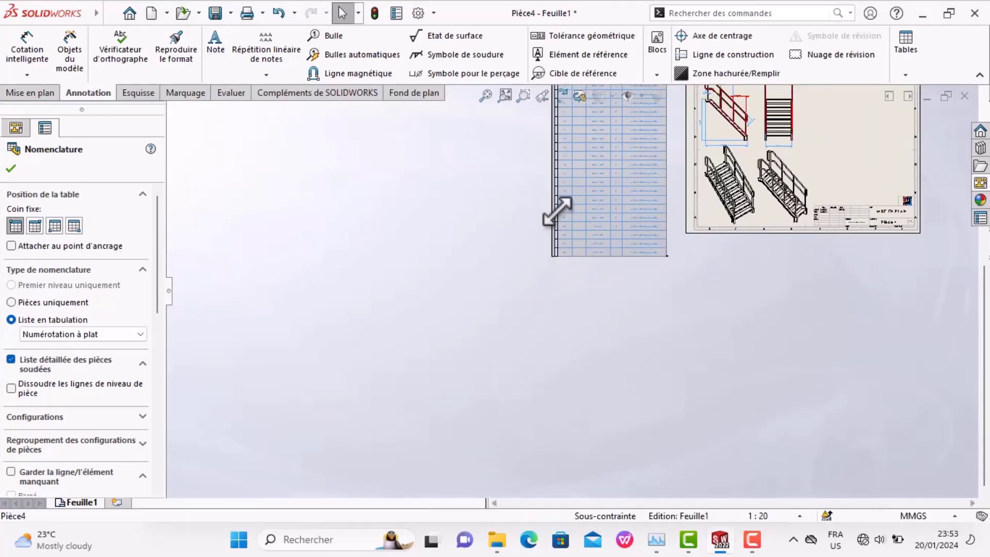
pyautogui.scroll(2, 589, 226)
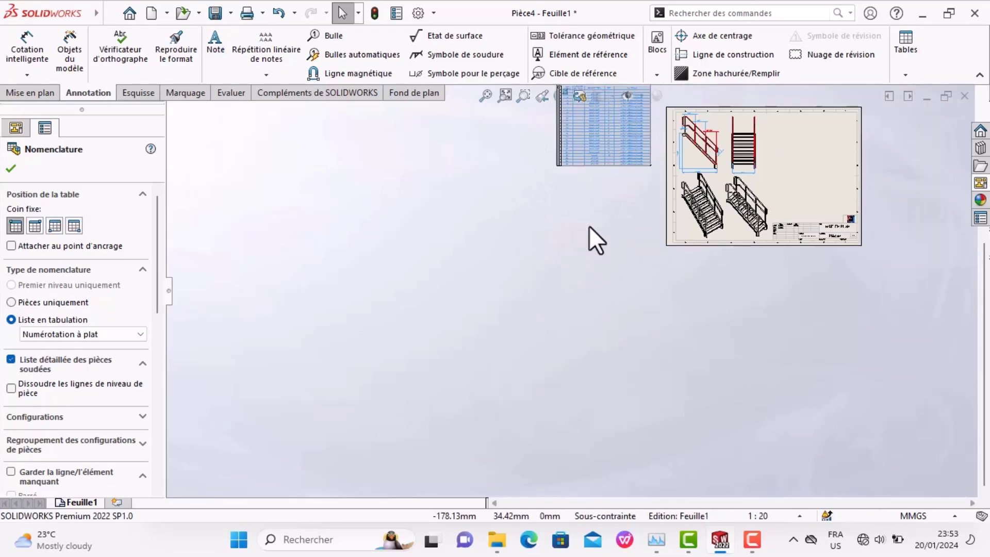
pyautogui.scroll(-2, 589, 226)
pyautogui.scroll(3, 589, 218)
pyautogui.scroll(-2, 612, 147)
pyautogui.scroll(-1, 613, 147)
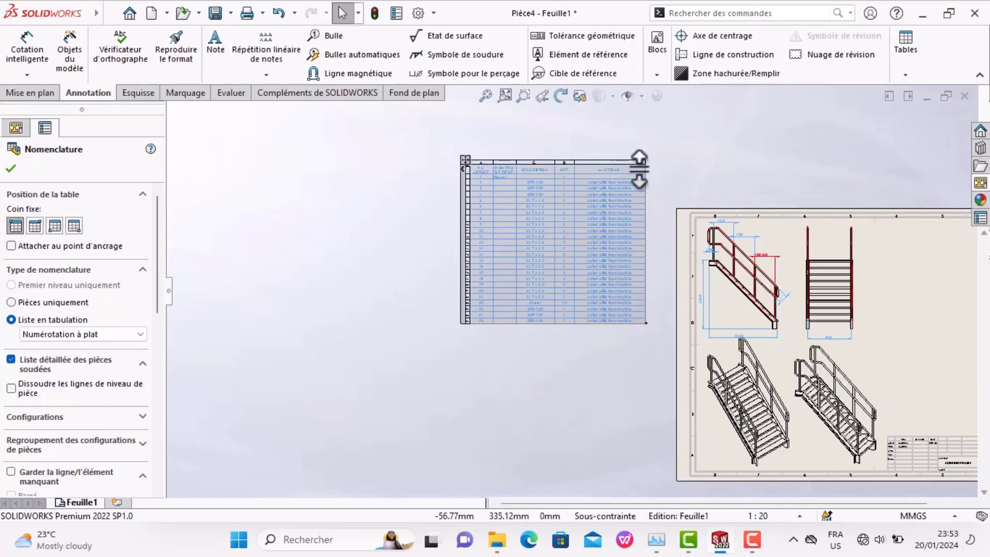
pyautogui.click(679, 147)
pyautogui.click(902, 49)
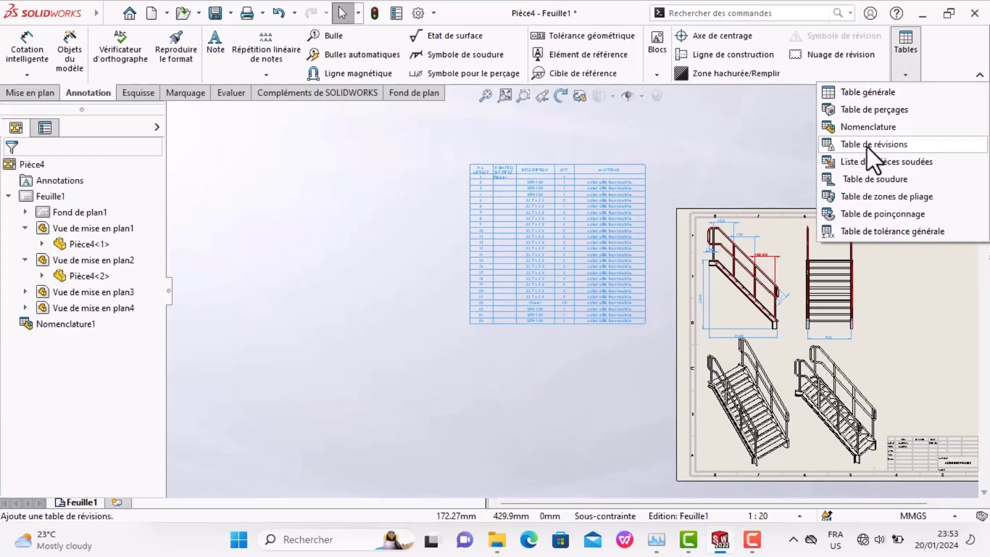
# Insert a weldment cut list from the stair view at the sheet's upper right
pyautogui.click(871, 161)
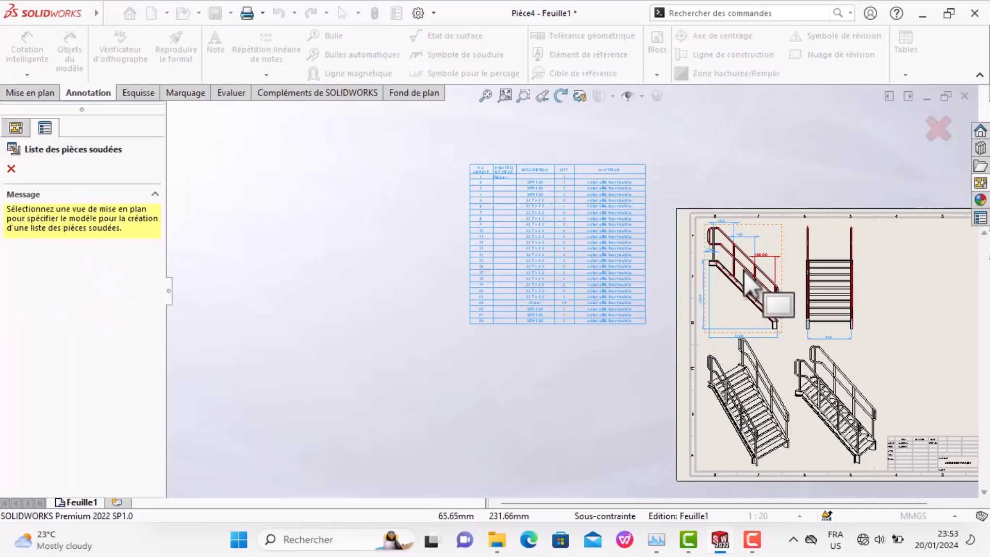
pyautogui.click(768, 292)
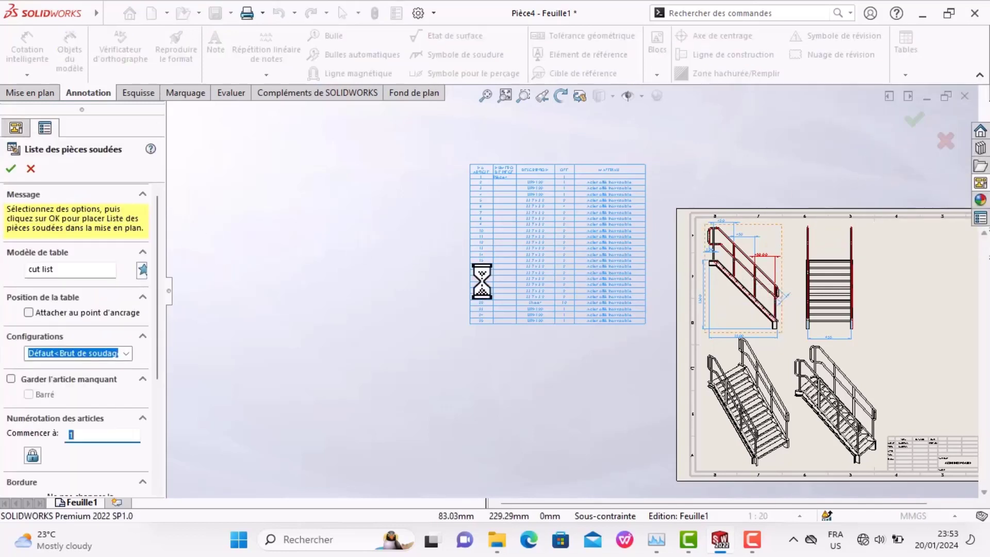
pyautogui.click(11, 169)
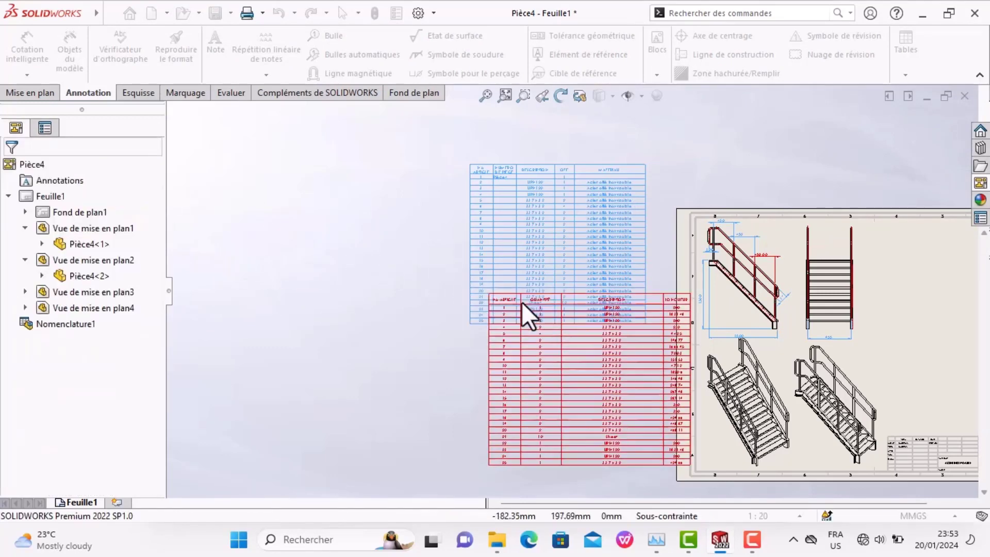
pyautogui.scroll(-2, 753, 310)
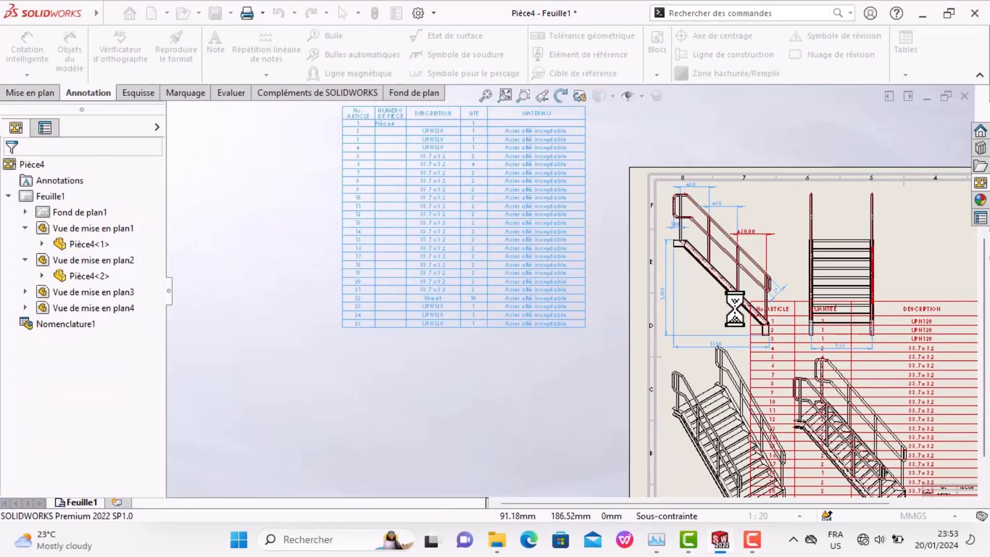
pyautogui.scroll(5, 719, 310)
pyautogui.scroll(-2, 710, 265)
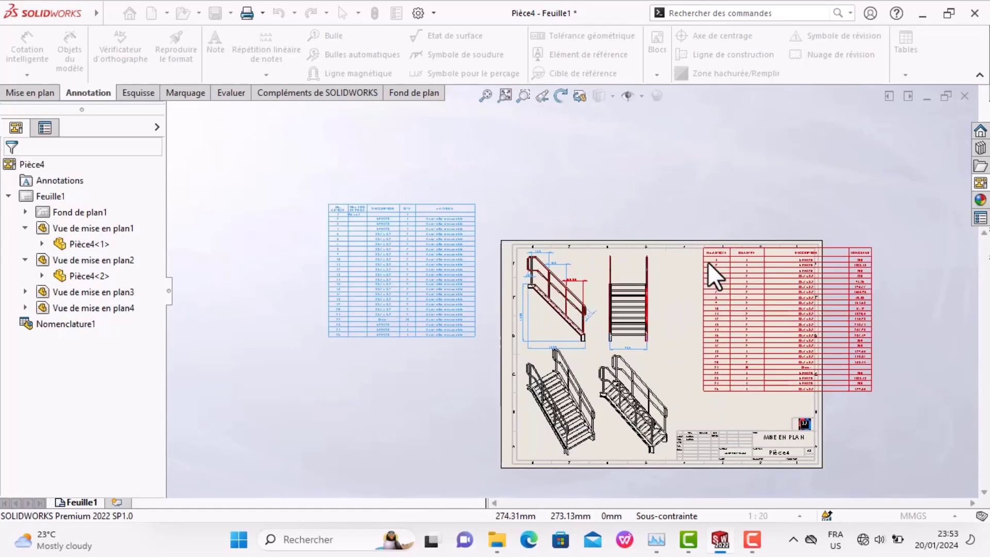
pyautogui.scroll(-3, 696, 281)
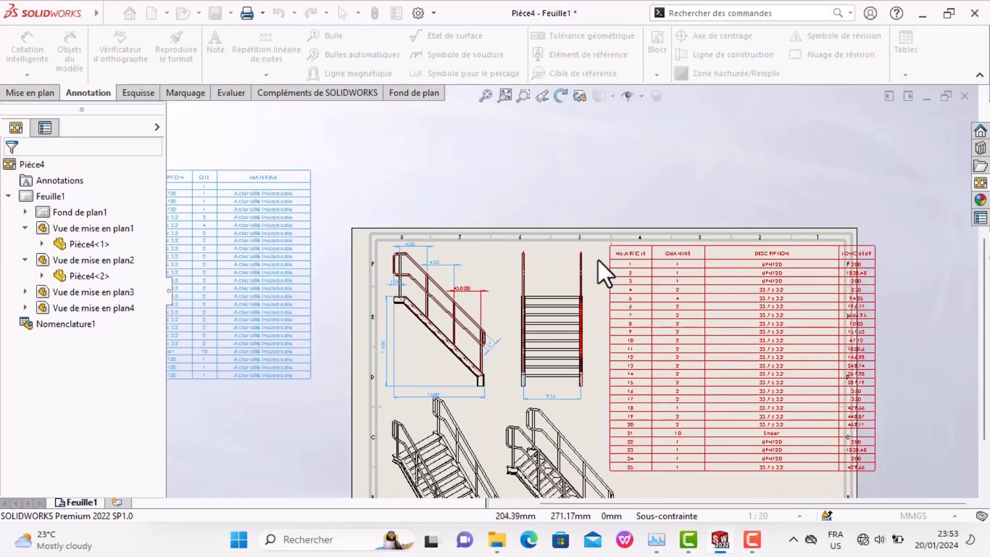
pyautogui.click(606, 261)
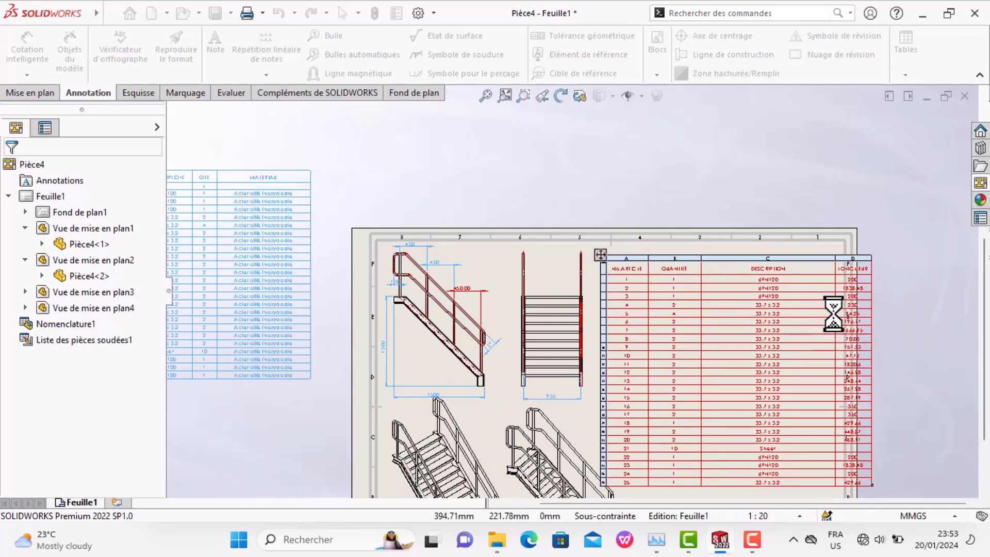
# Narrow the DESCRIPTION column of the weldment cut list
pyautogui.moveTo(835, 313); pyautogui.dragTo(753, 317)
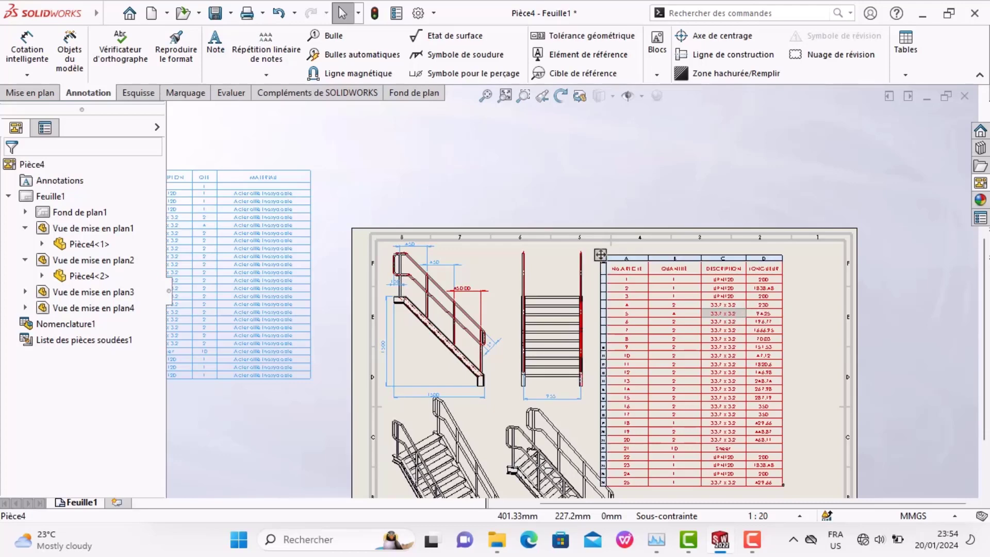
pyautogui.scroll(2, 774, 278)
pyautogui.scroll(1, 743, 278)
pyautogui.scroll(1, 688, 276)
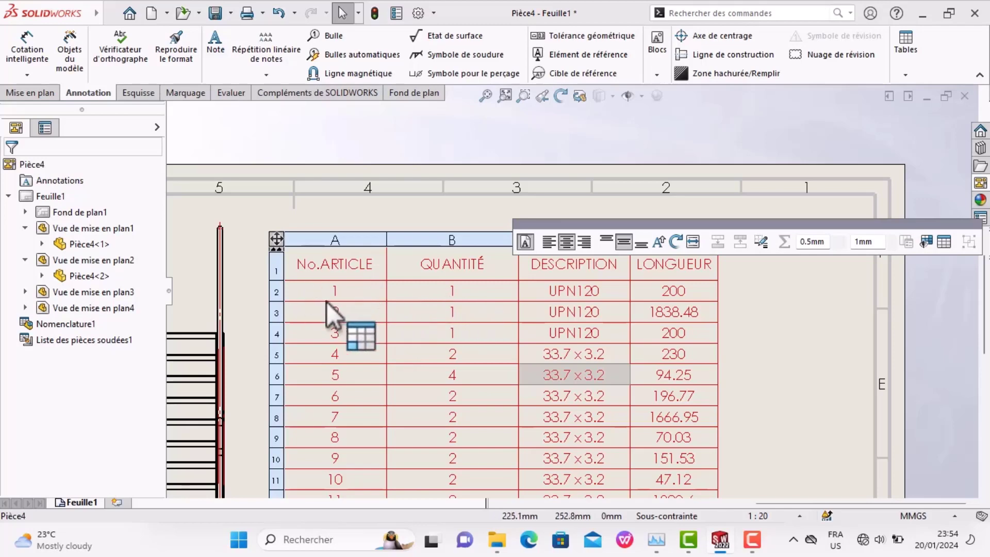
# Add a column right of LONGUEUR bound to the cut-list property MATERIAU (Acier allié inoxydable)
pyautogui.scroll(-1, 444, 296)
pyautogui.scroll(-1, 443, 296)
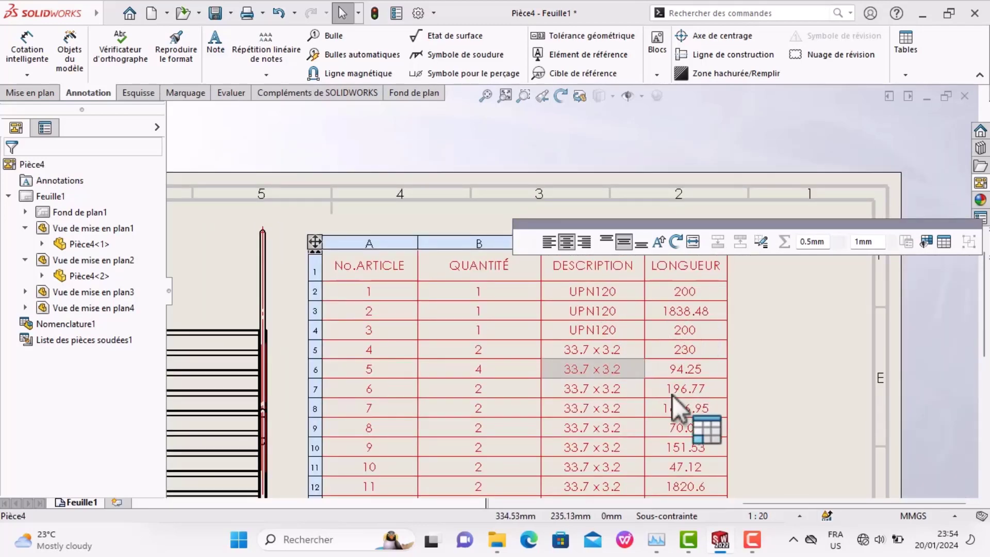
pyautogui.click(724, 289)
pyautogui.rightClick(718, 282)
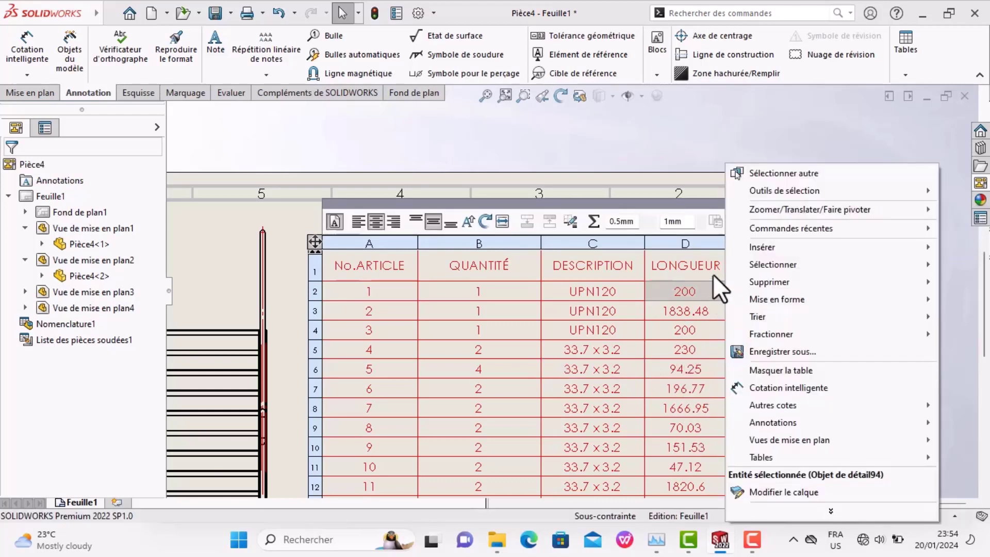
pyautogui.click(712, 274)
pyautogui.rightClick(715, 278)
pyautogui.moveTo(750, 247)
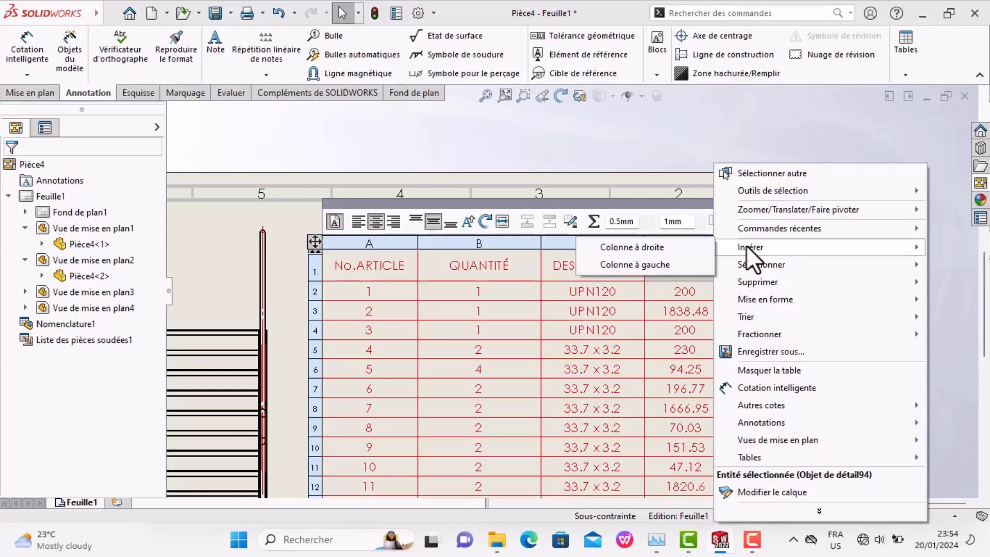
pyautogui.click(664, 246)
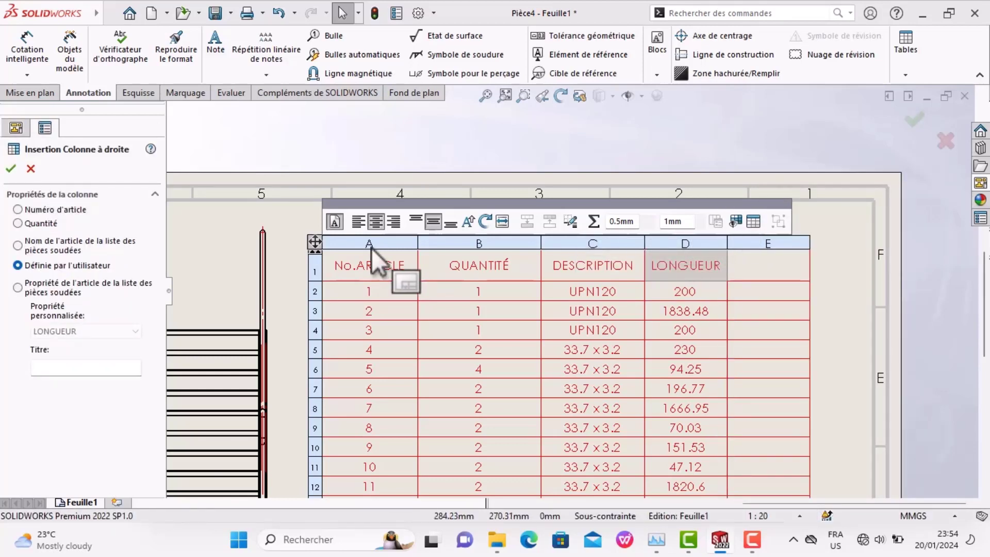
pyautogui.click(22, 286)
pyautogui.click(76, 335)
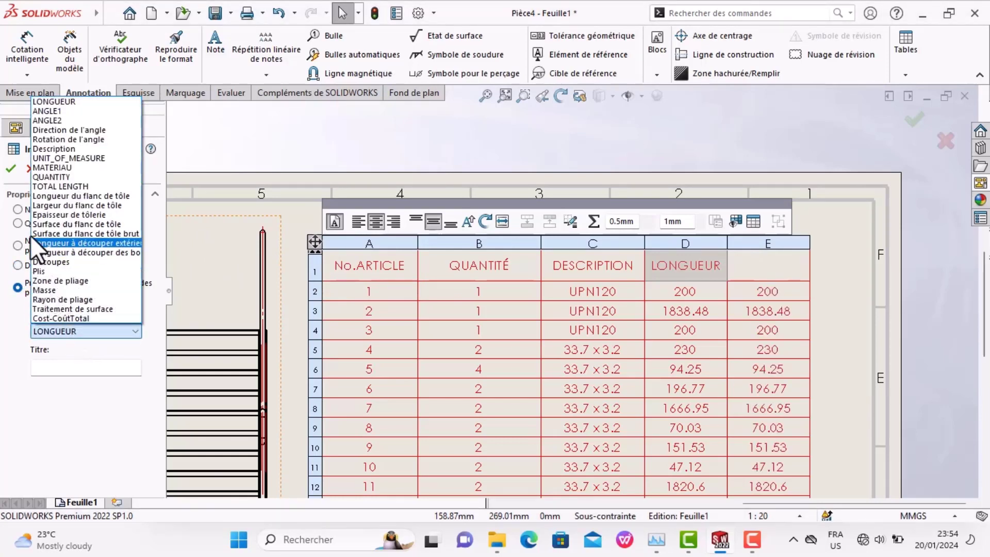
pyautogui.click(38, 169)
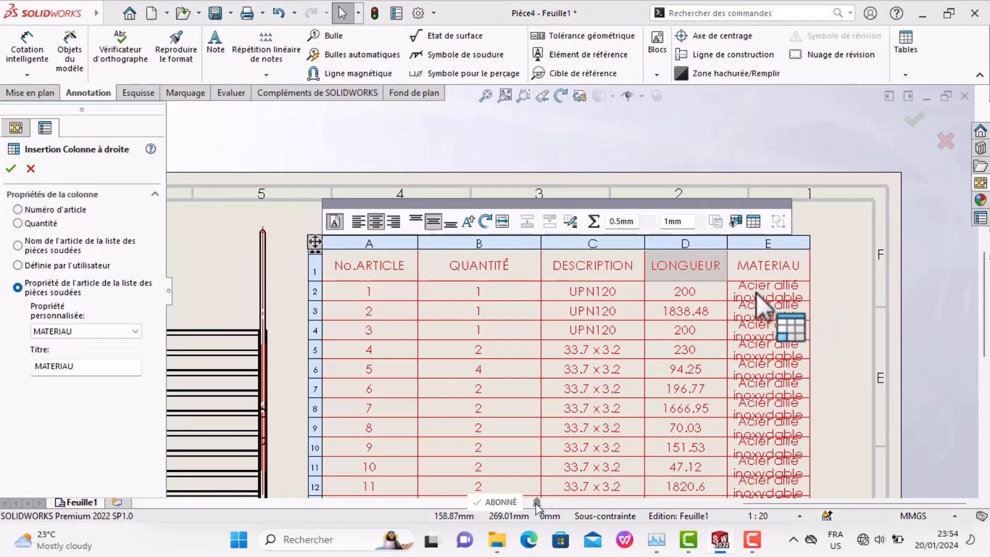
pyautogui.scroll(1, 788, 281)
pyautogui.scroll(1, 795, 310)
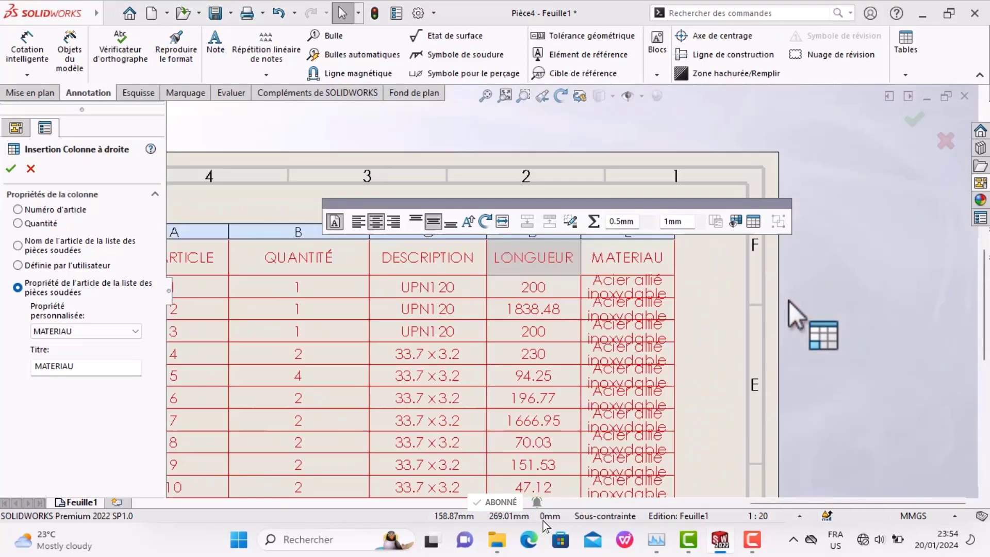
pyautogui.scroll(1, 747, 327)
pyautogui.scroll(3, 660, 321)
pyautogui.scroll(1, 660, 320)
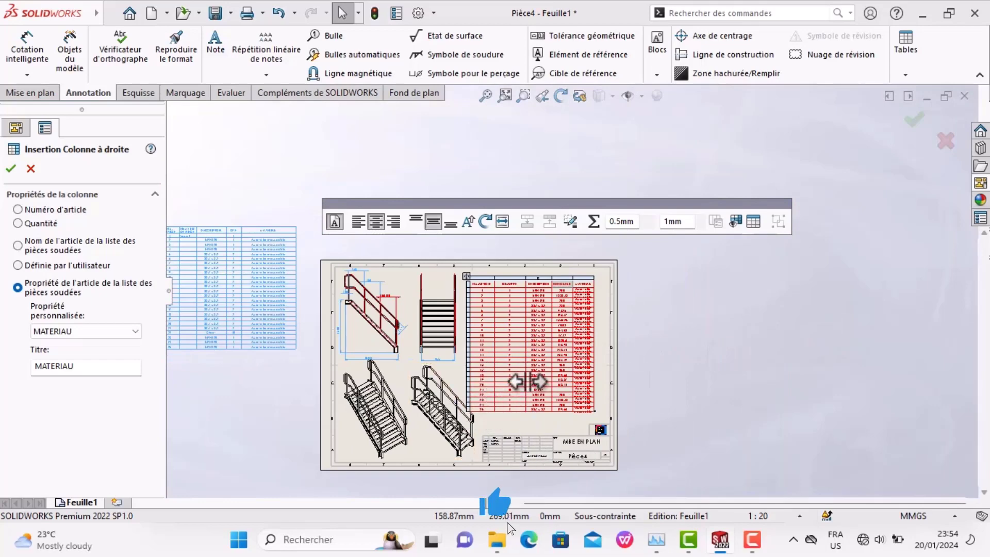
pyautogui.scroll(-1, 496, 412)
pyautogui.scroll(-2, 498, 407)
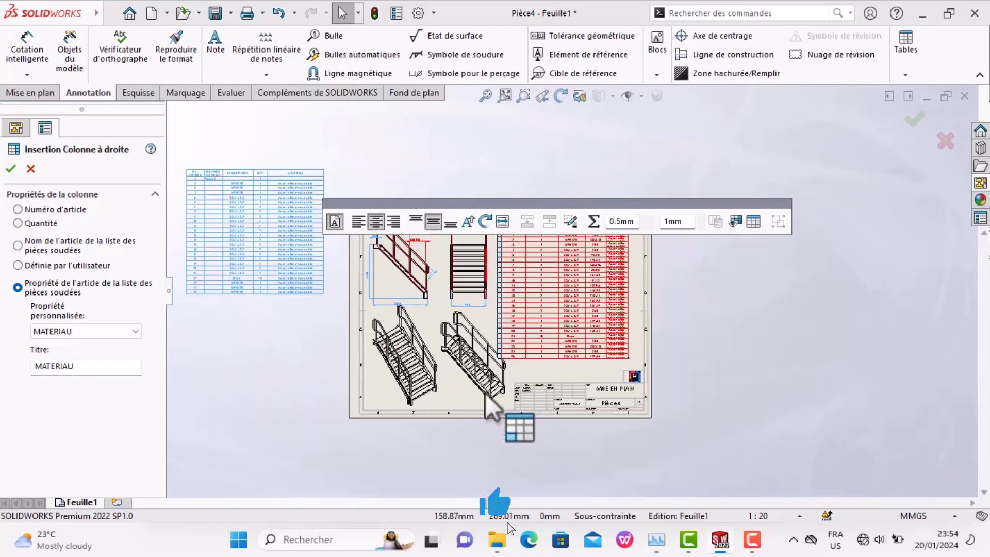
pyautogui.scroll(2, 516, 407)
pyautogui.scroll(-1, 531, 304)
pyautogui.scroll(-1, 534, 298)
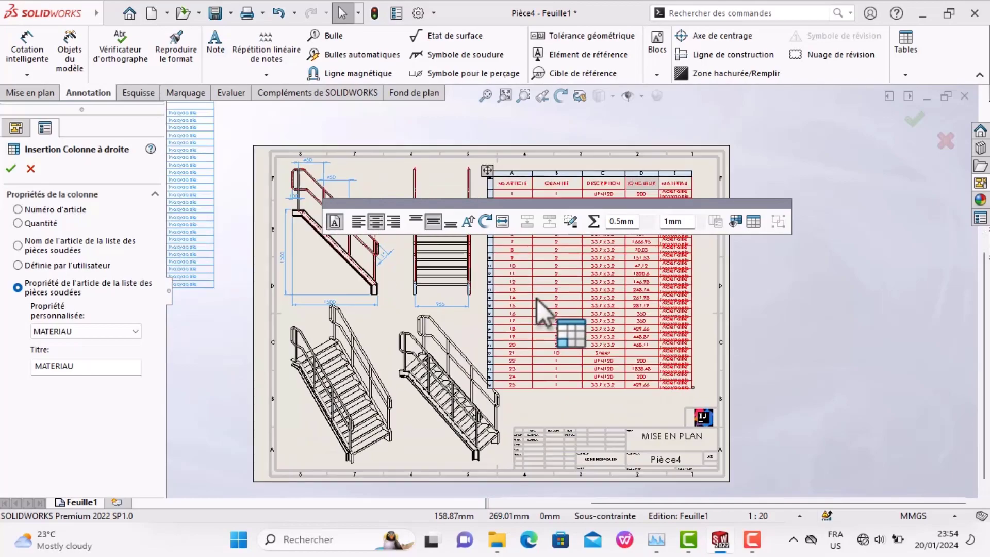
pyautogui.scroll(-1, 536, 298)
pyautogui.scroll(-1, 537, 299)
pyautogui.scroll(3, 537, 299)
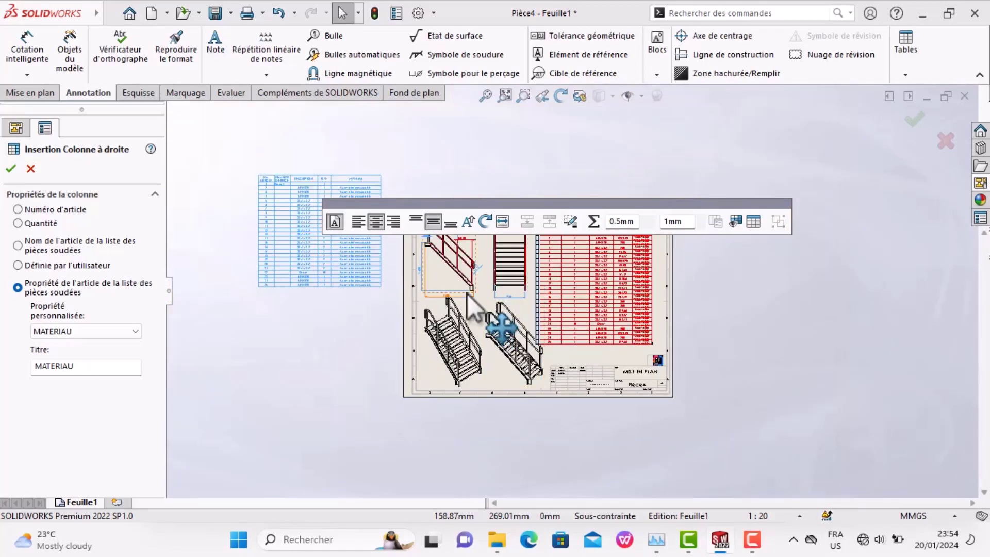
pyautogui.scroll(-2, 467, 296)
pyautogui.scroll(1, 466, 293)
pyautogui.scroll(2, 466, 293)
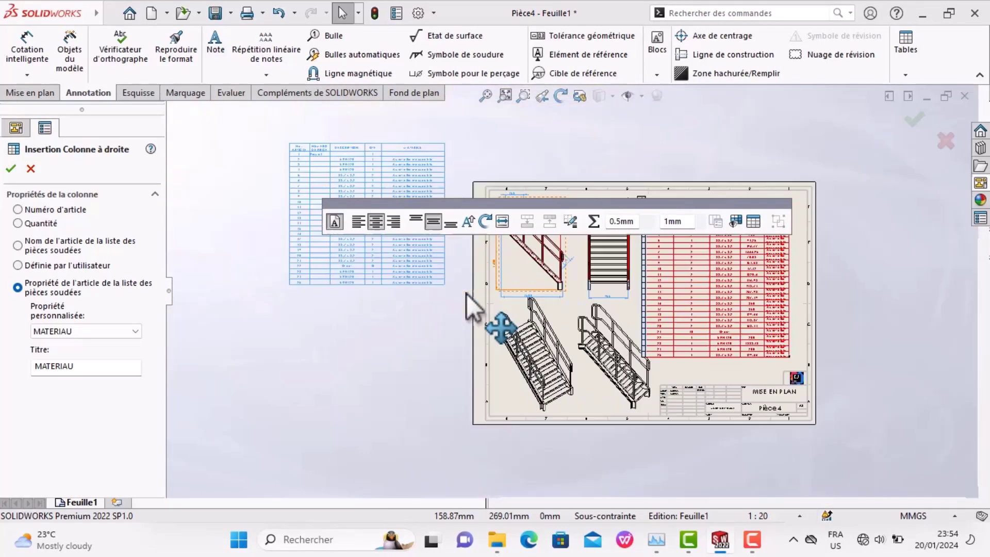
pyautogui.scroll(2, 466, 293)
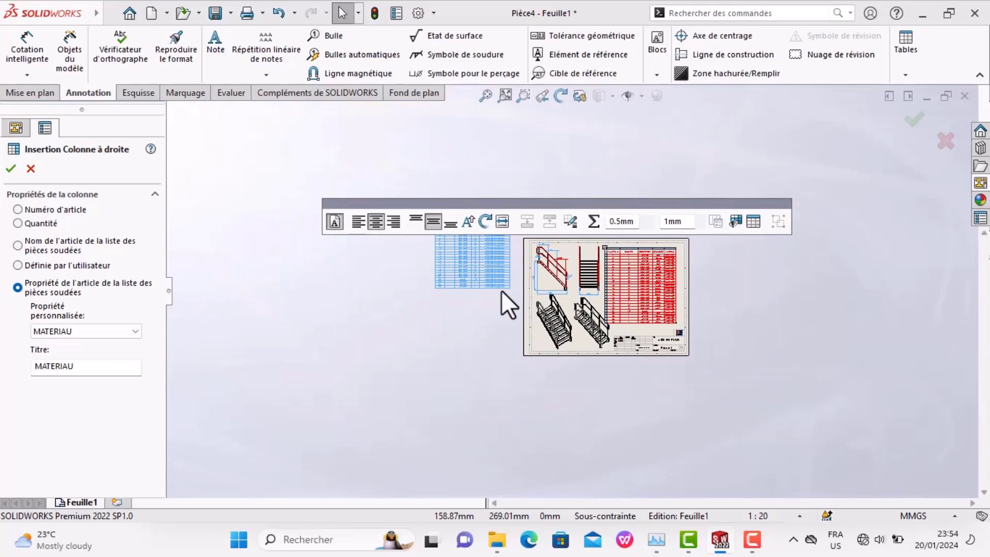